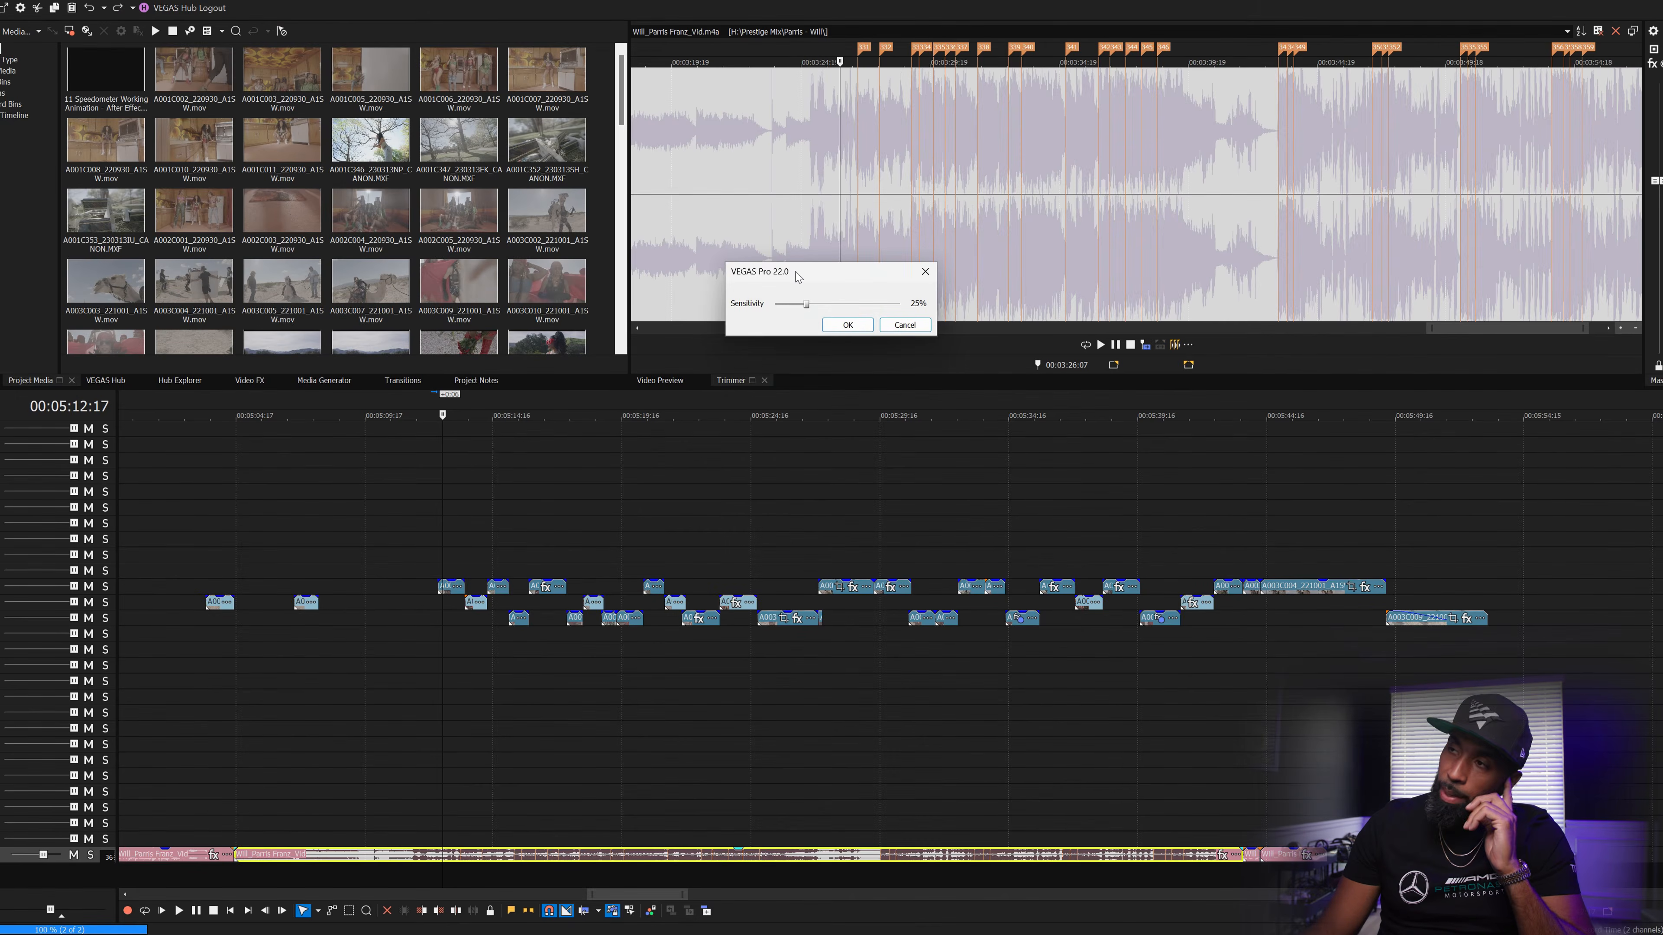
- Test beat sensitivity values between 22% and 28%, then apply 25% to place beat markers
left_click_drag(797, 276, 785, 292)
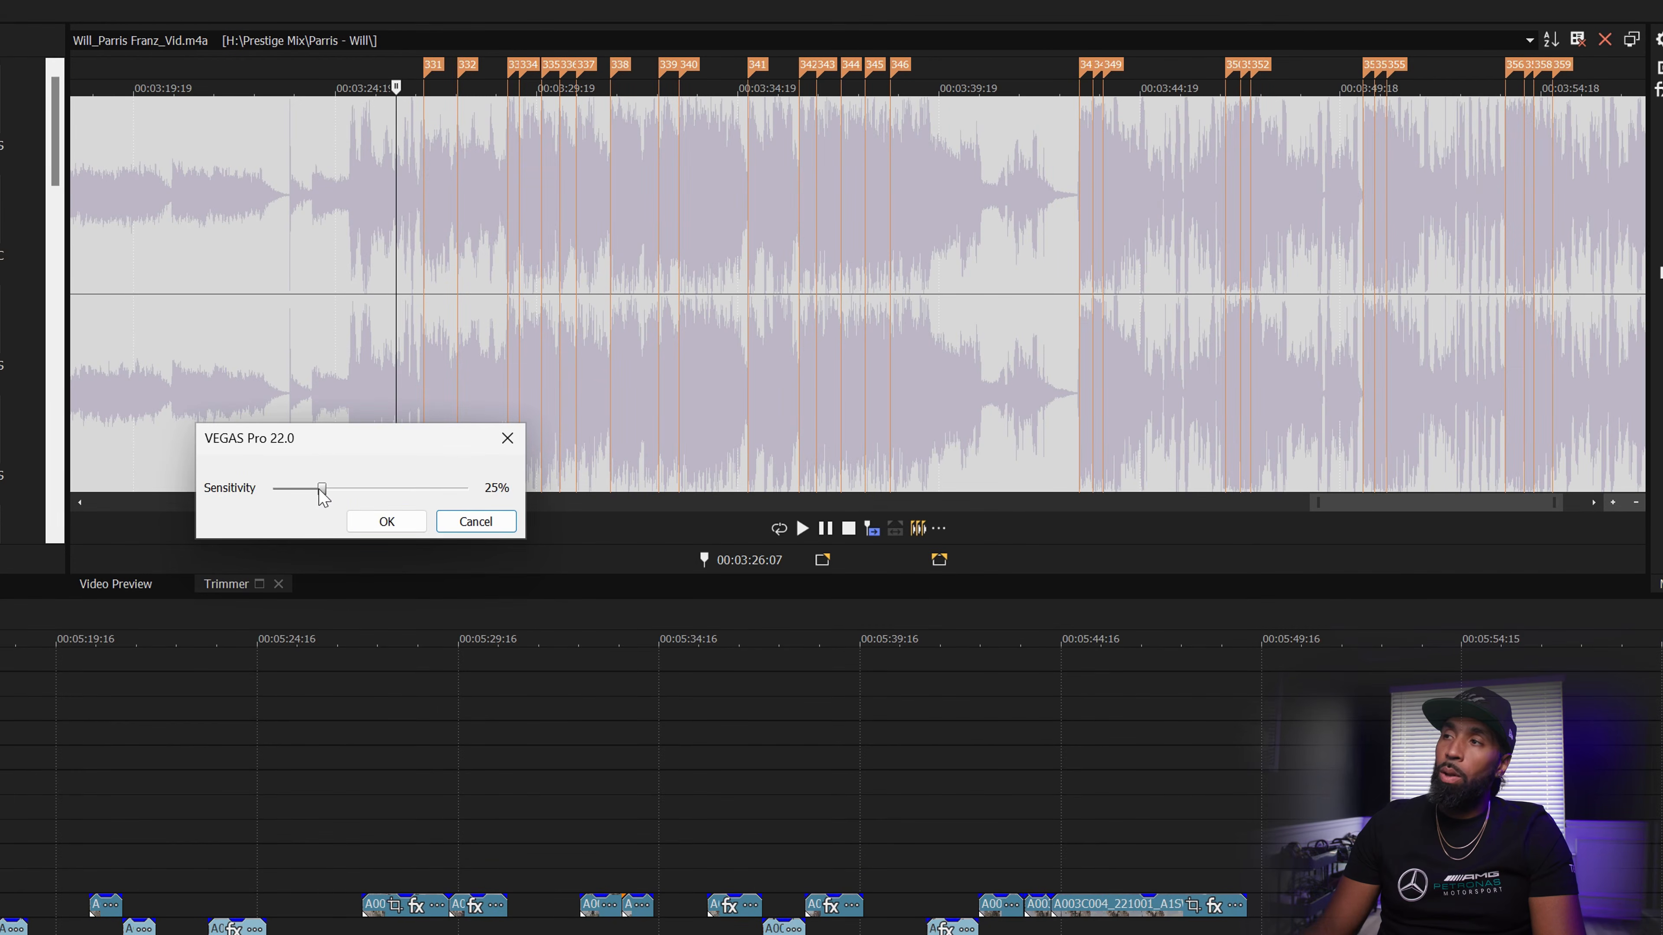
left_click_drag(320, 491, 372, 490)
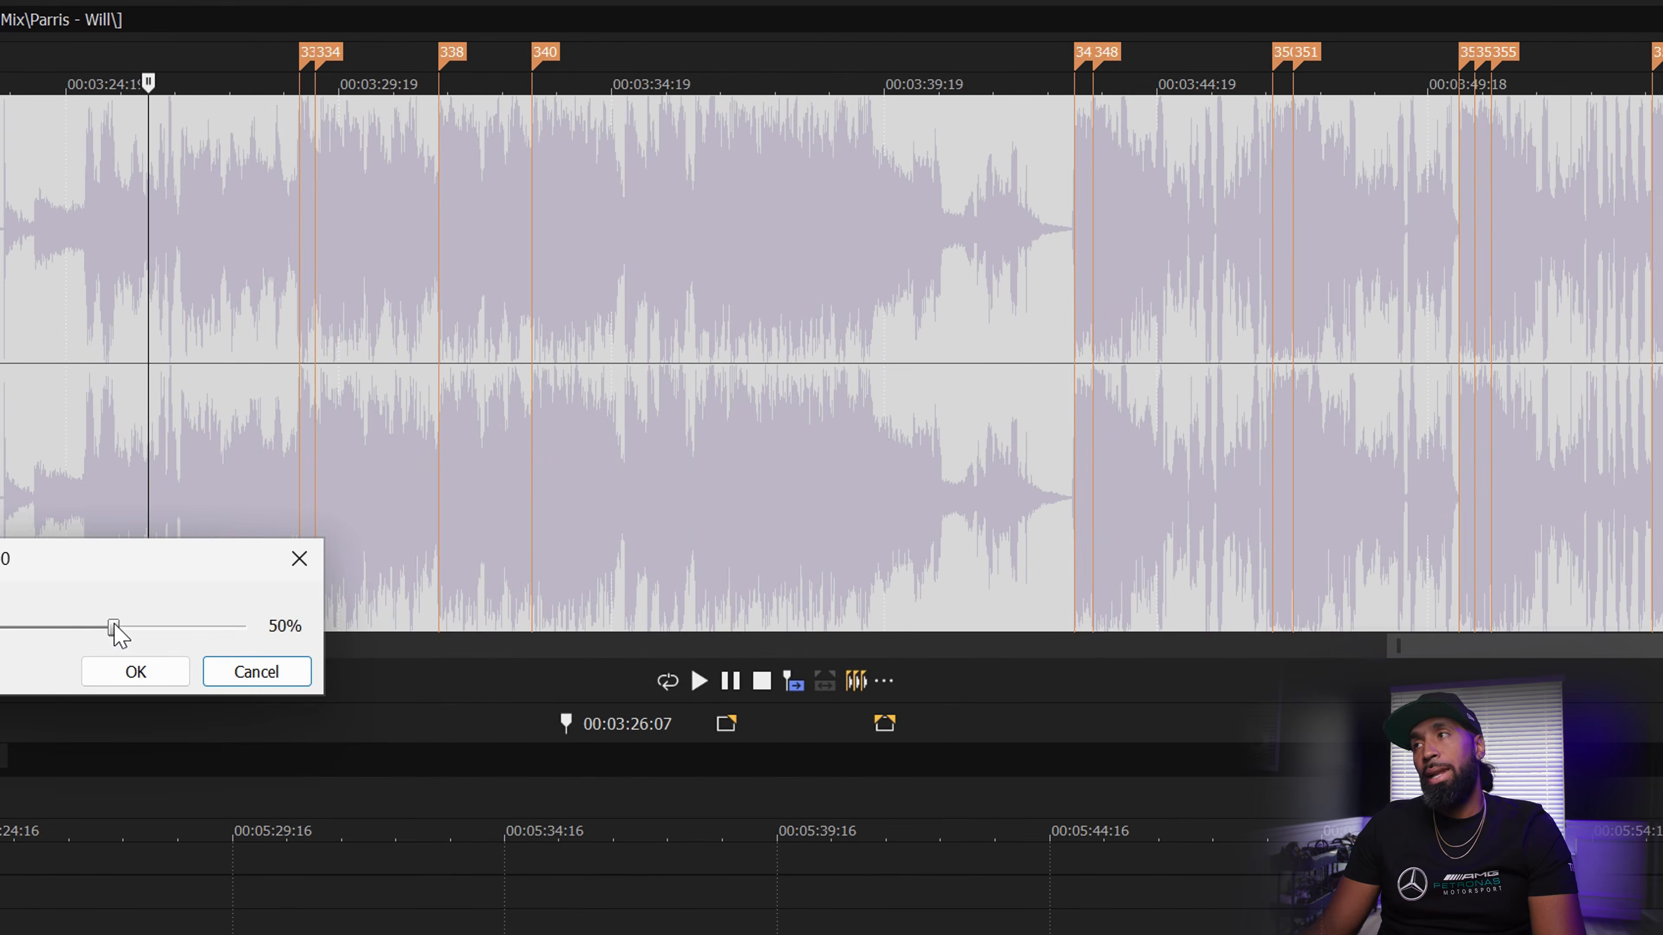
left_click_drag(115, 628, 44, 632)
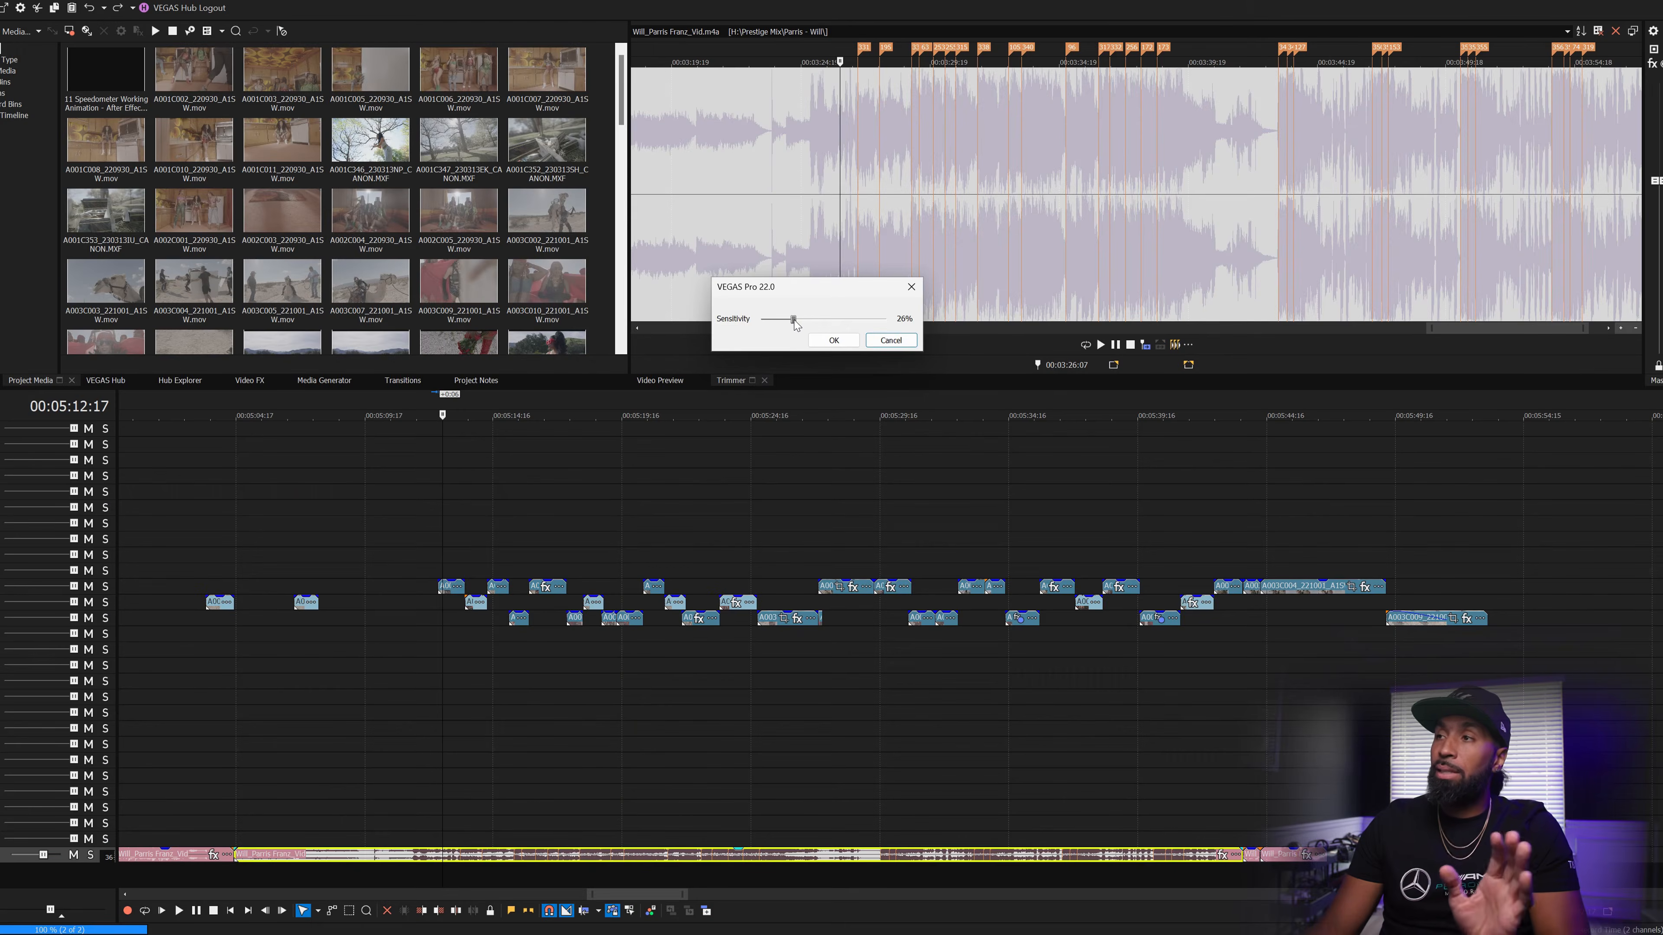
left_click_drag(799, 321, 789, 321)
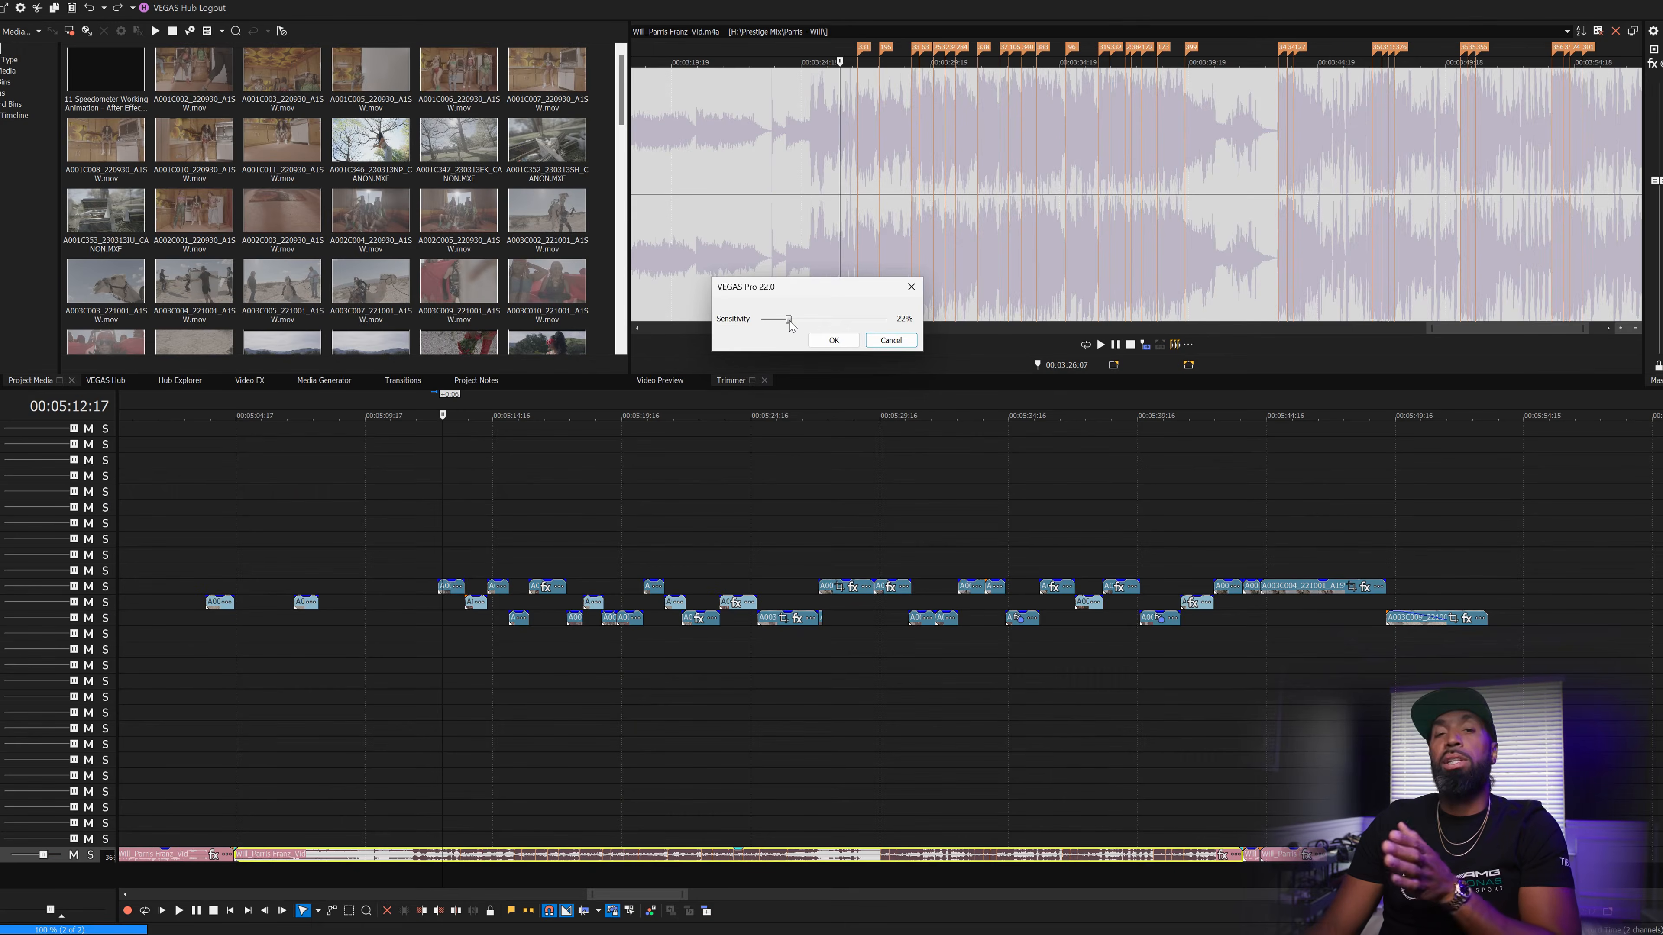
left_click_drag(789, 320, 798, 321)
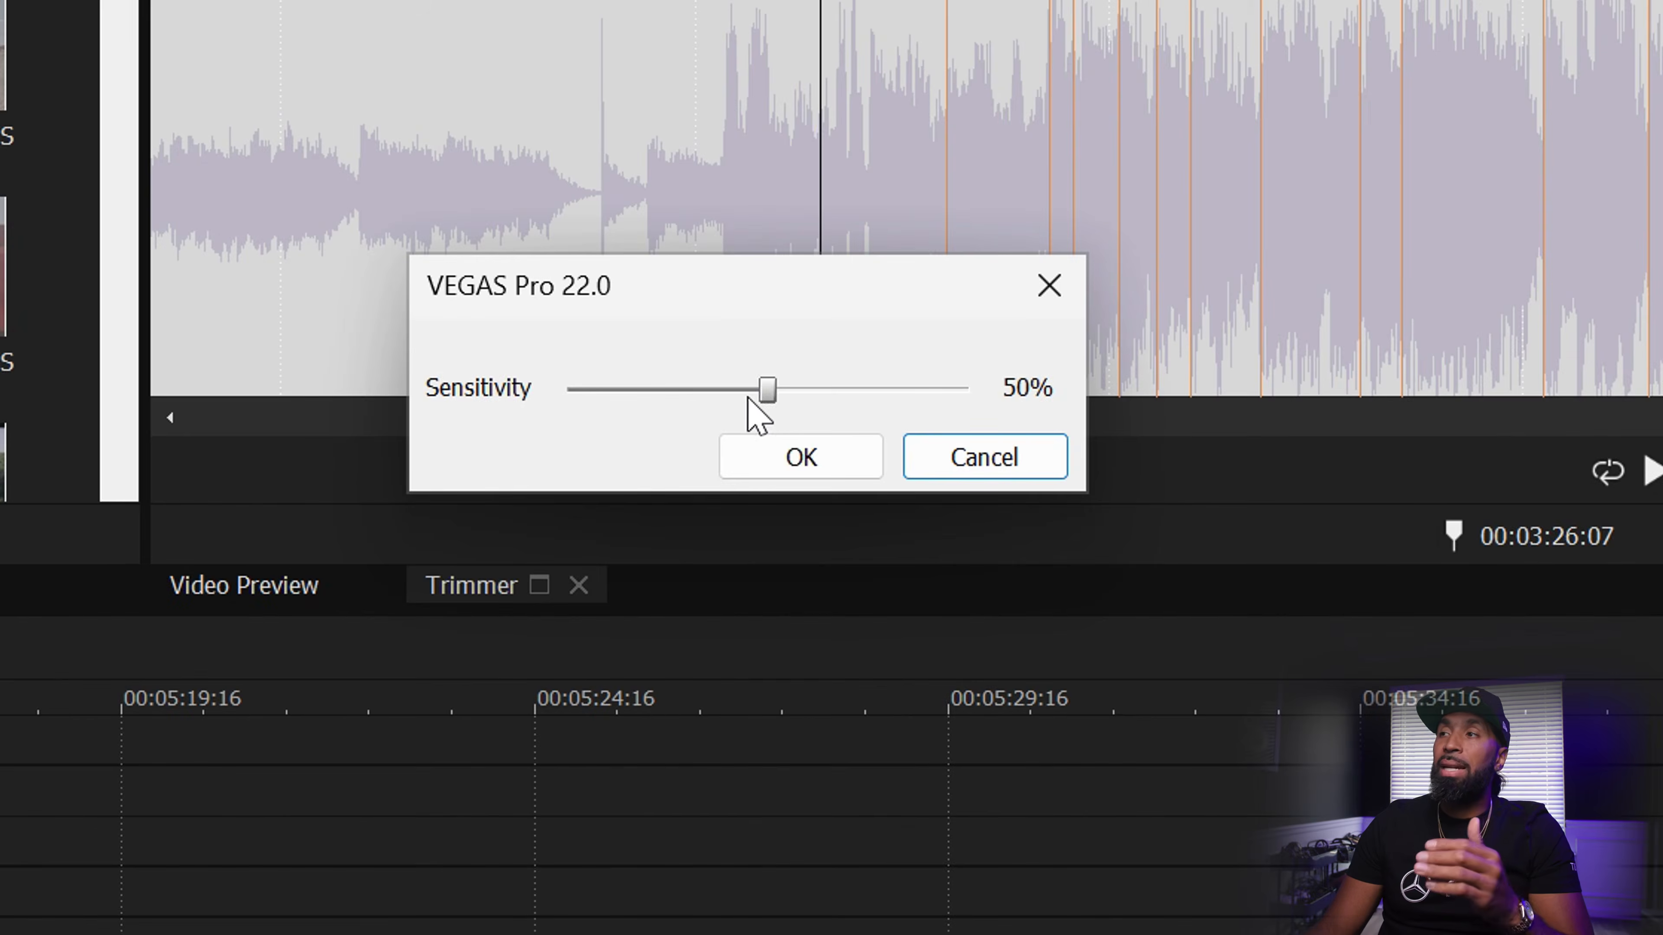
left_click_drag(728, 393, 669, 396)
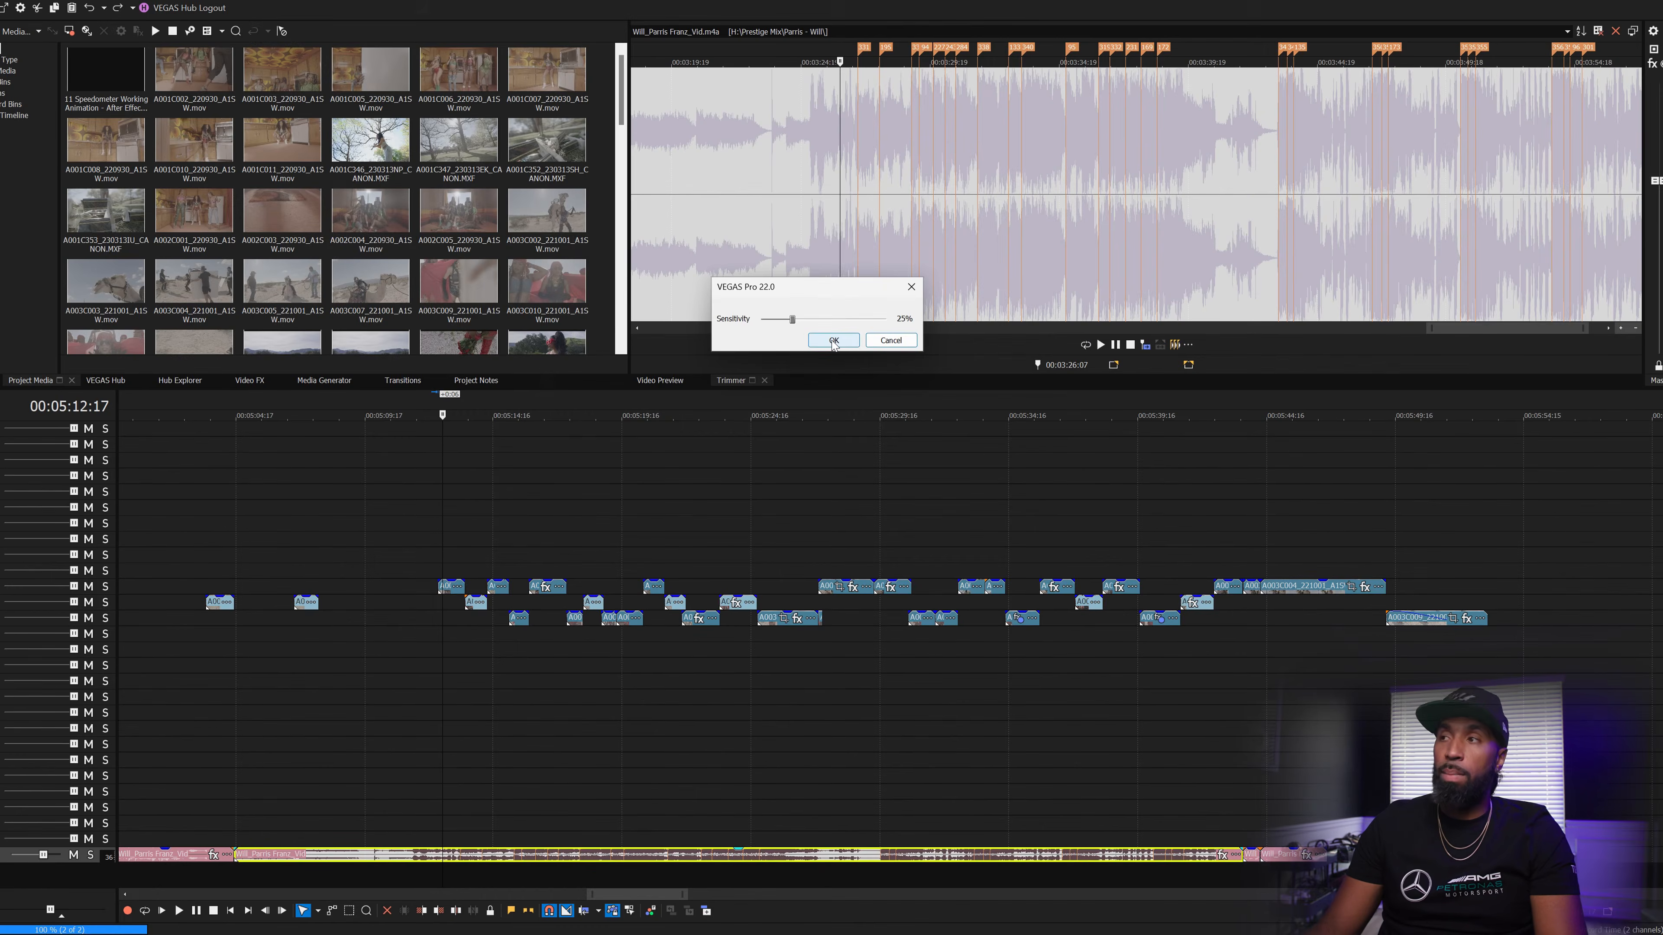
left_click(834, 343)
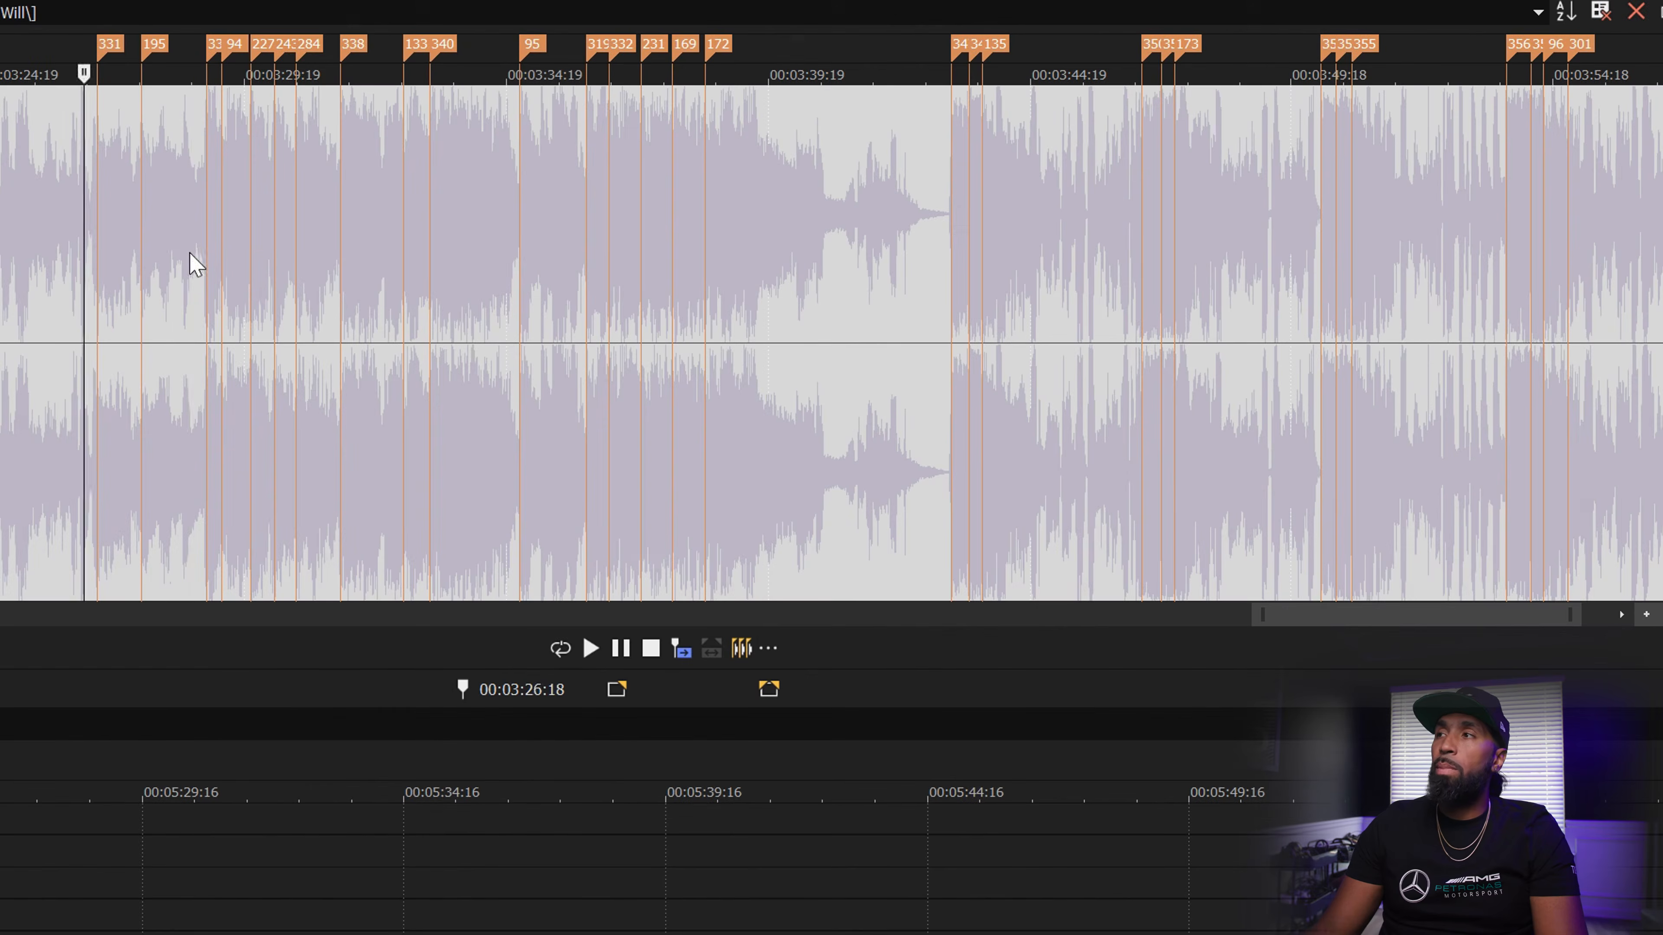
left_click(903, 152)
left_click_drag(903, 151, 916, 152)
left_click_drag(217, 256, 88, 350)
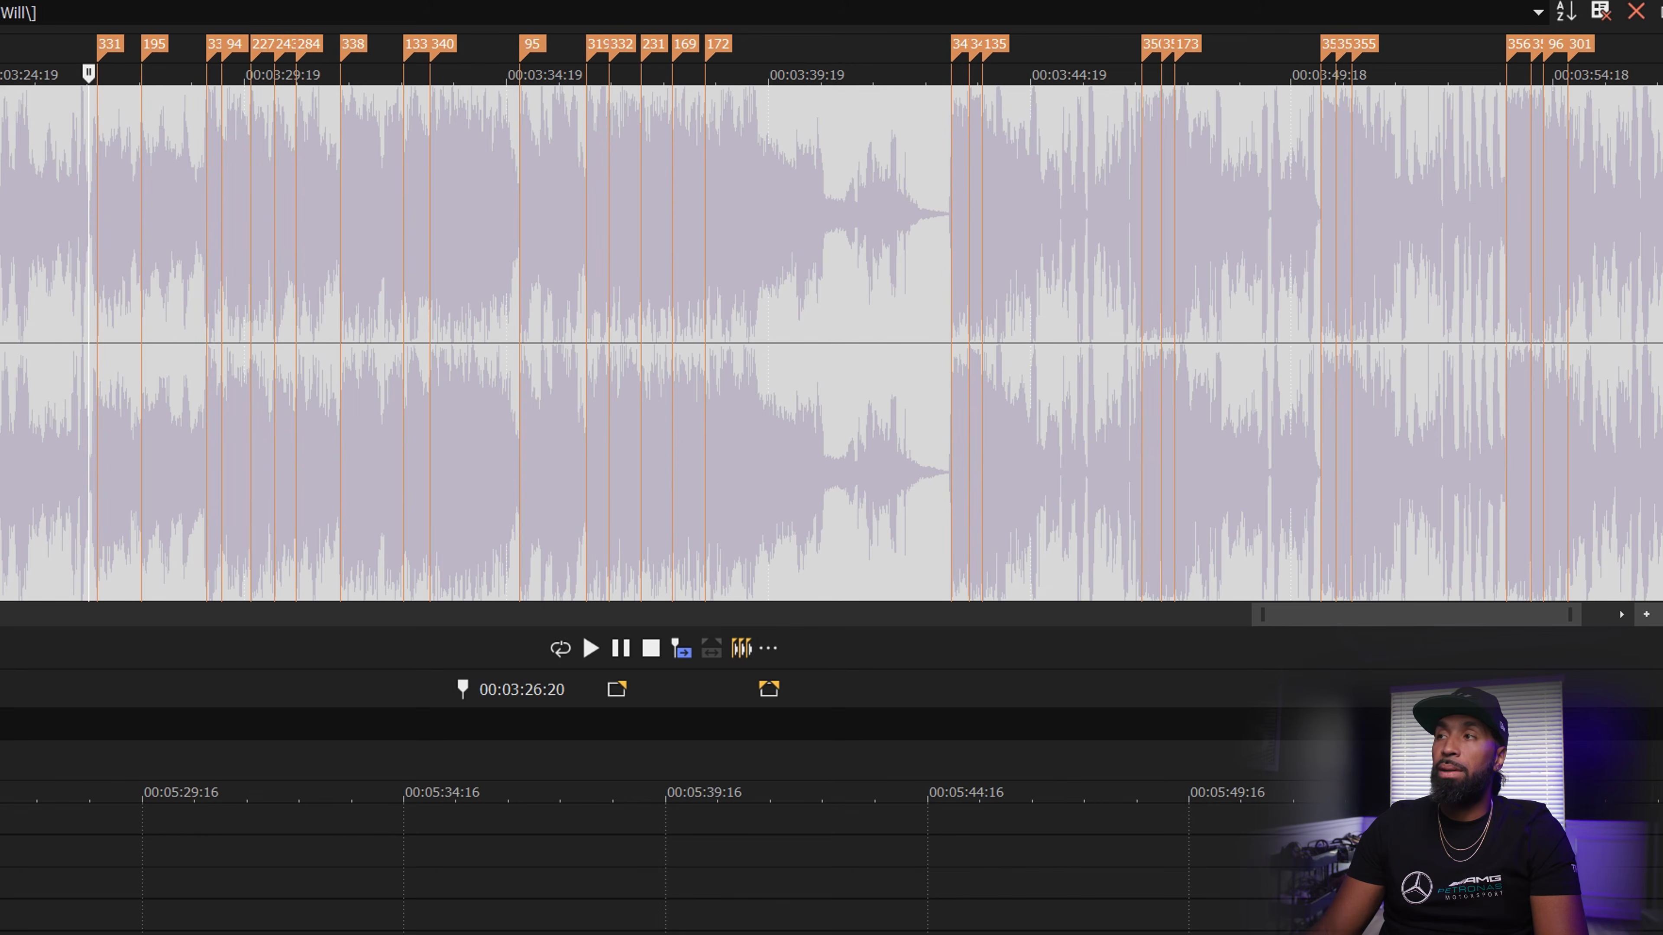
left_click(588, 651)
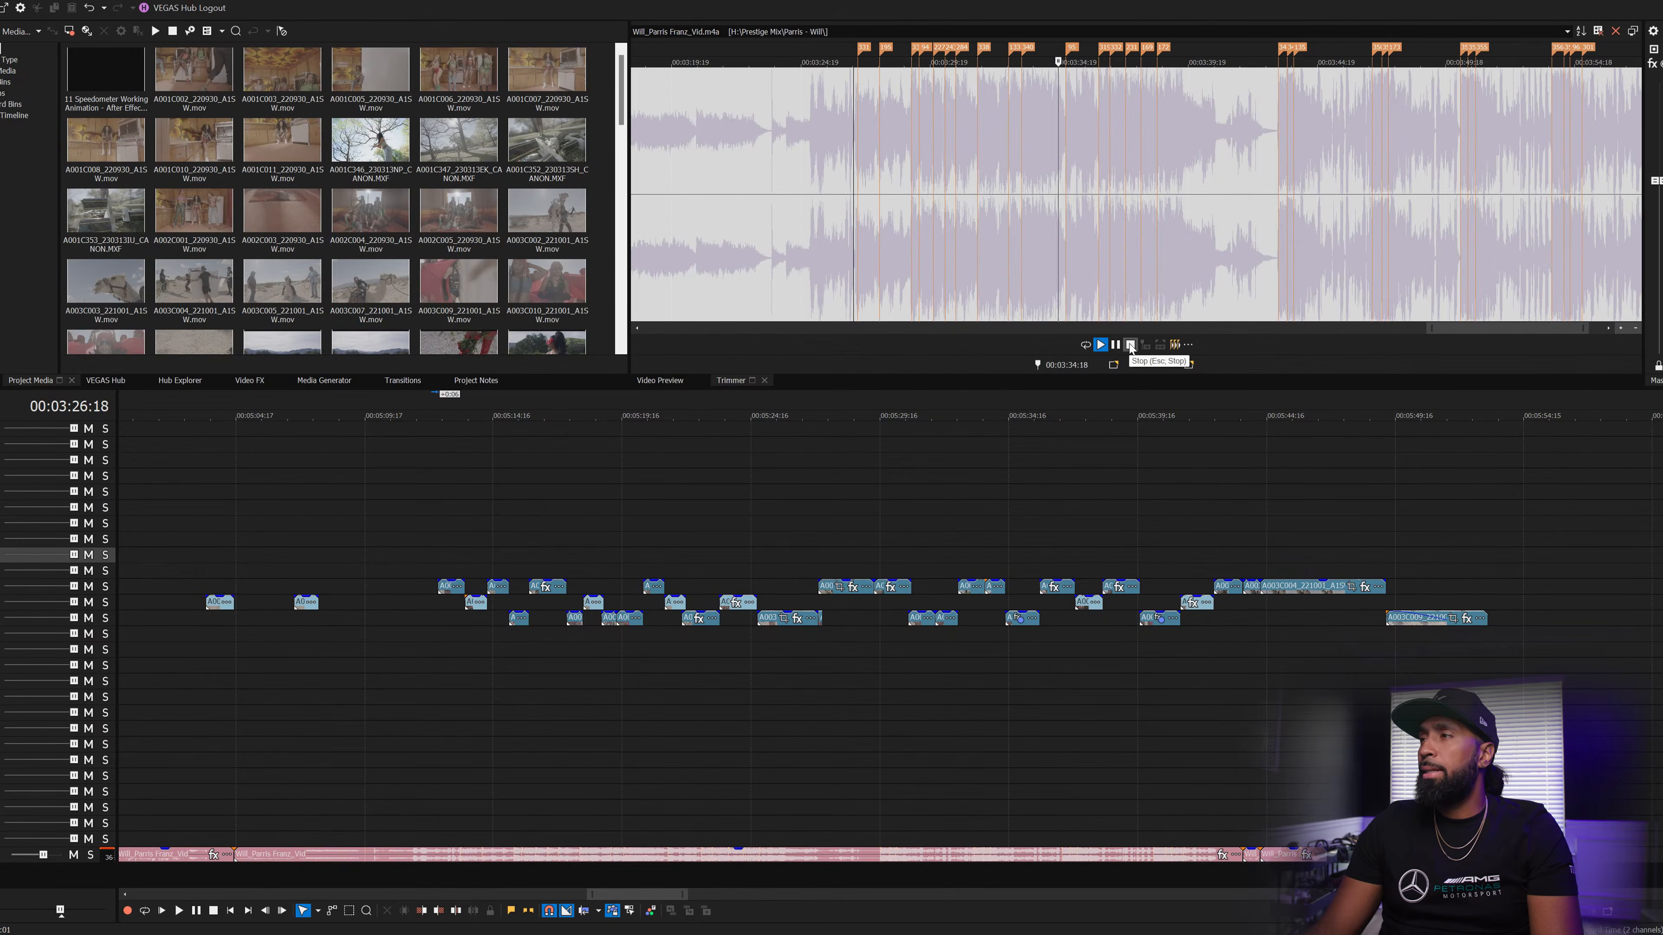
left_click(1131, 345)
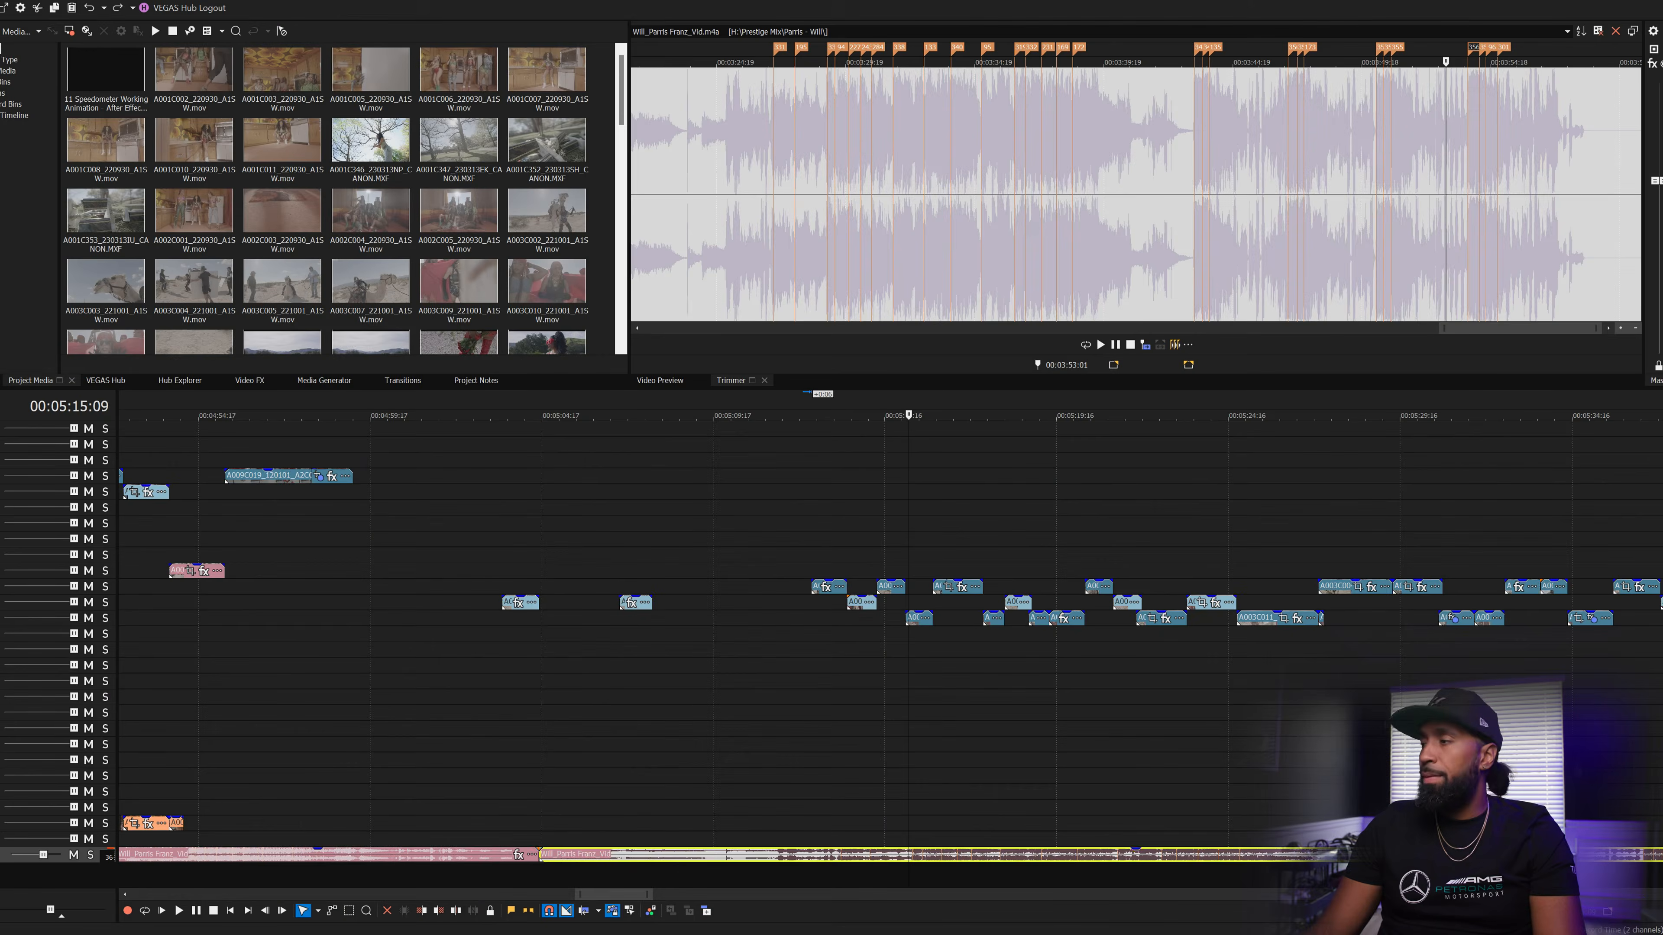
- Make the timeline tracks taller and place the cursor on the music clip near 00:05:22:14
key("ctrl+shift+Up")
key("ctrl+shift+Up")
key("ctrl+shift+Up")
key("ctrl+shift+Up")
key("ctrl+shift+Up")
key("ctrl+shift+Up")
key("ctrl+shift+Up")
key("ctrl+shift+Up")
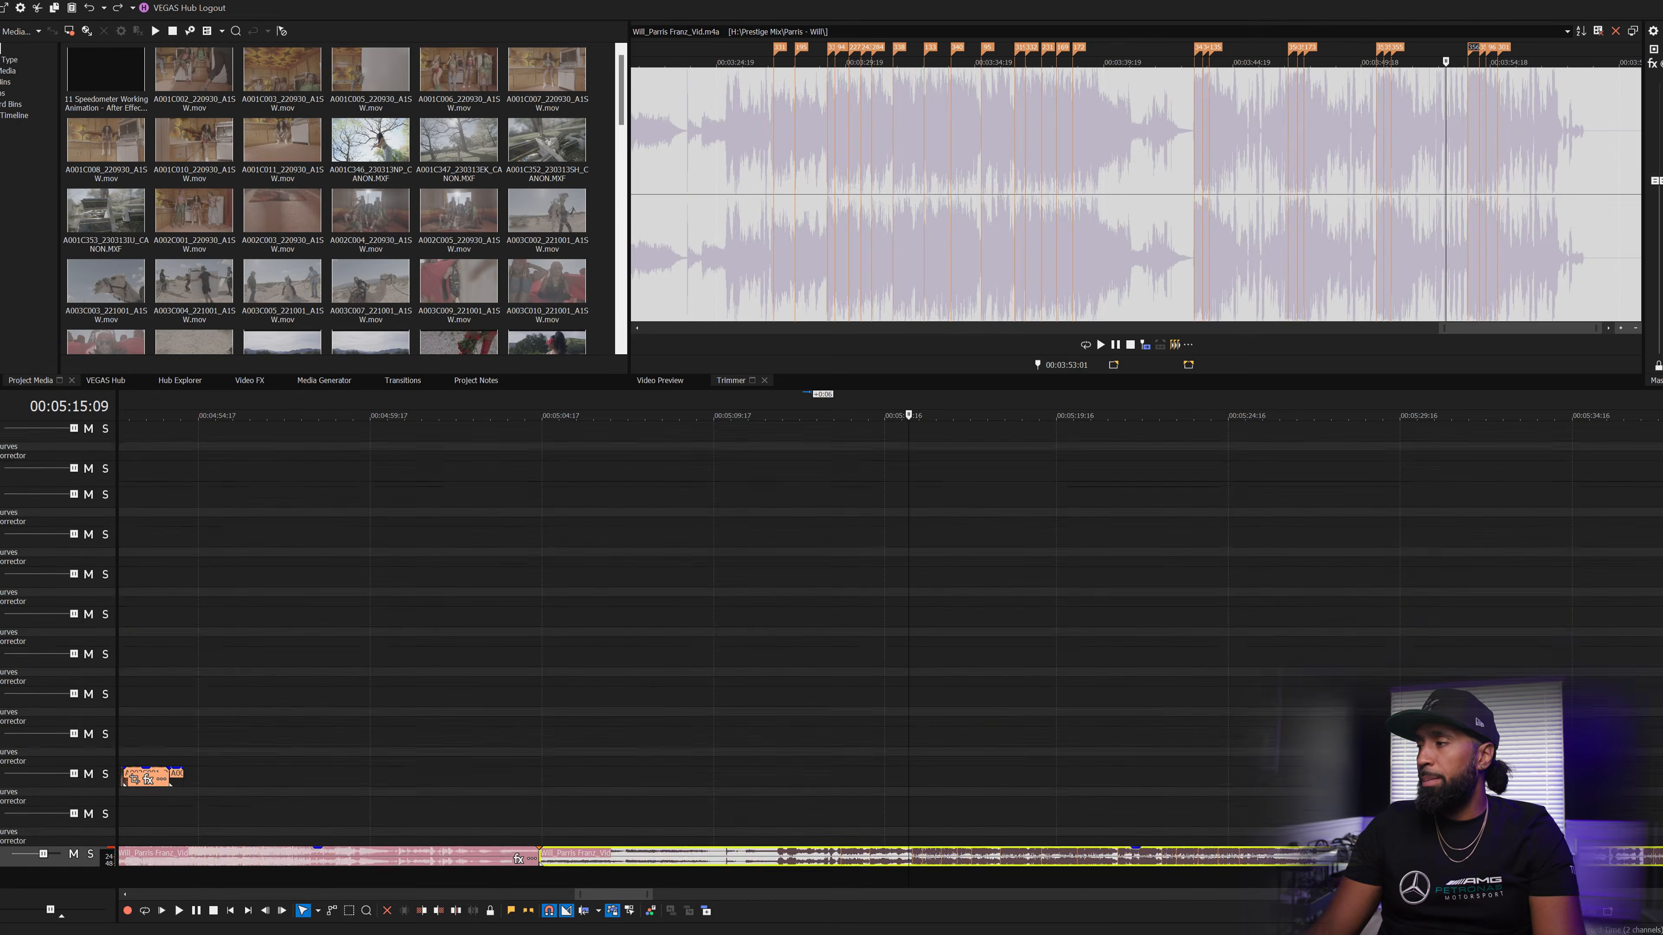
scroll(851, 655, "down", 1)
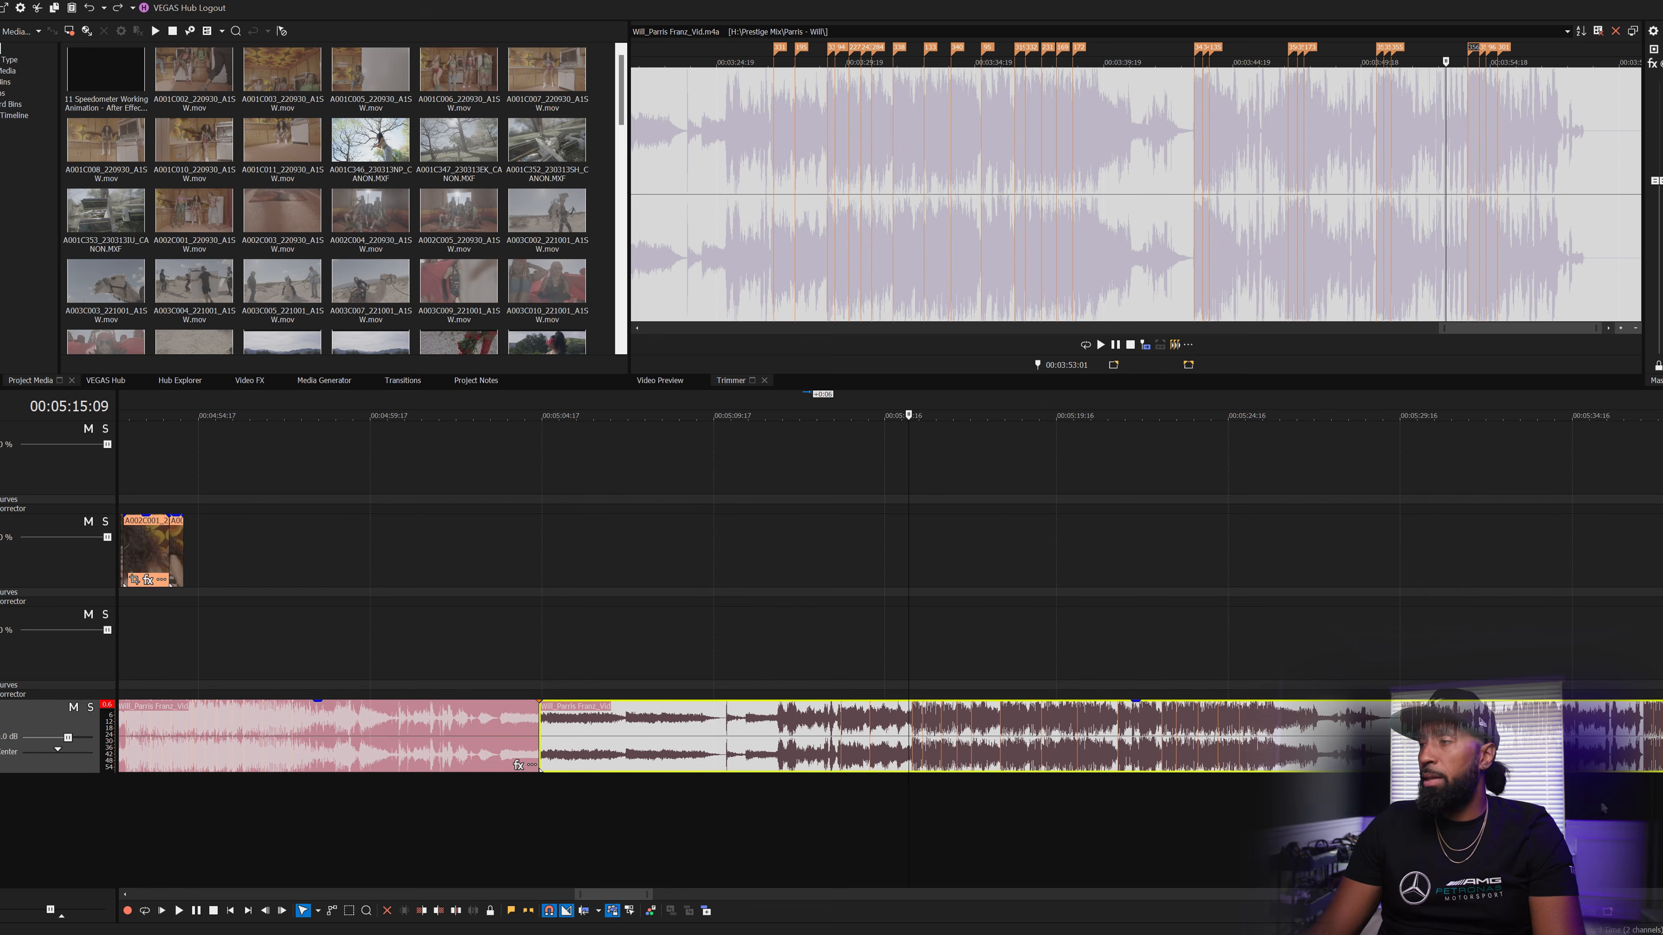
left_click(1158, 736)
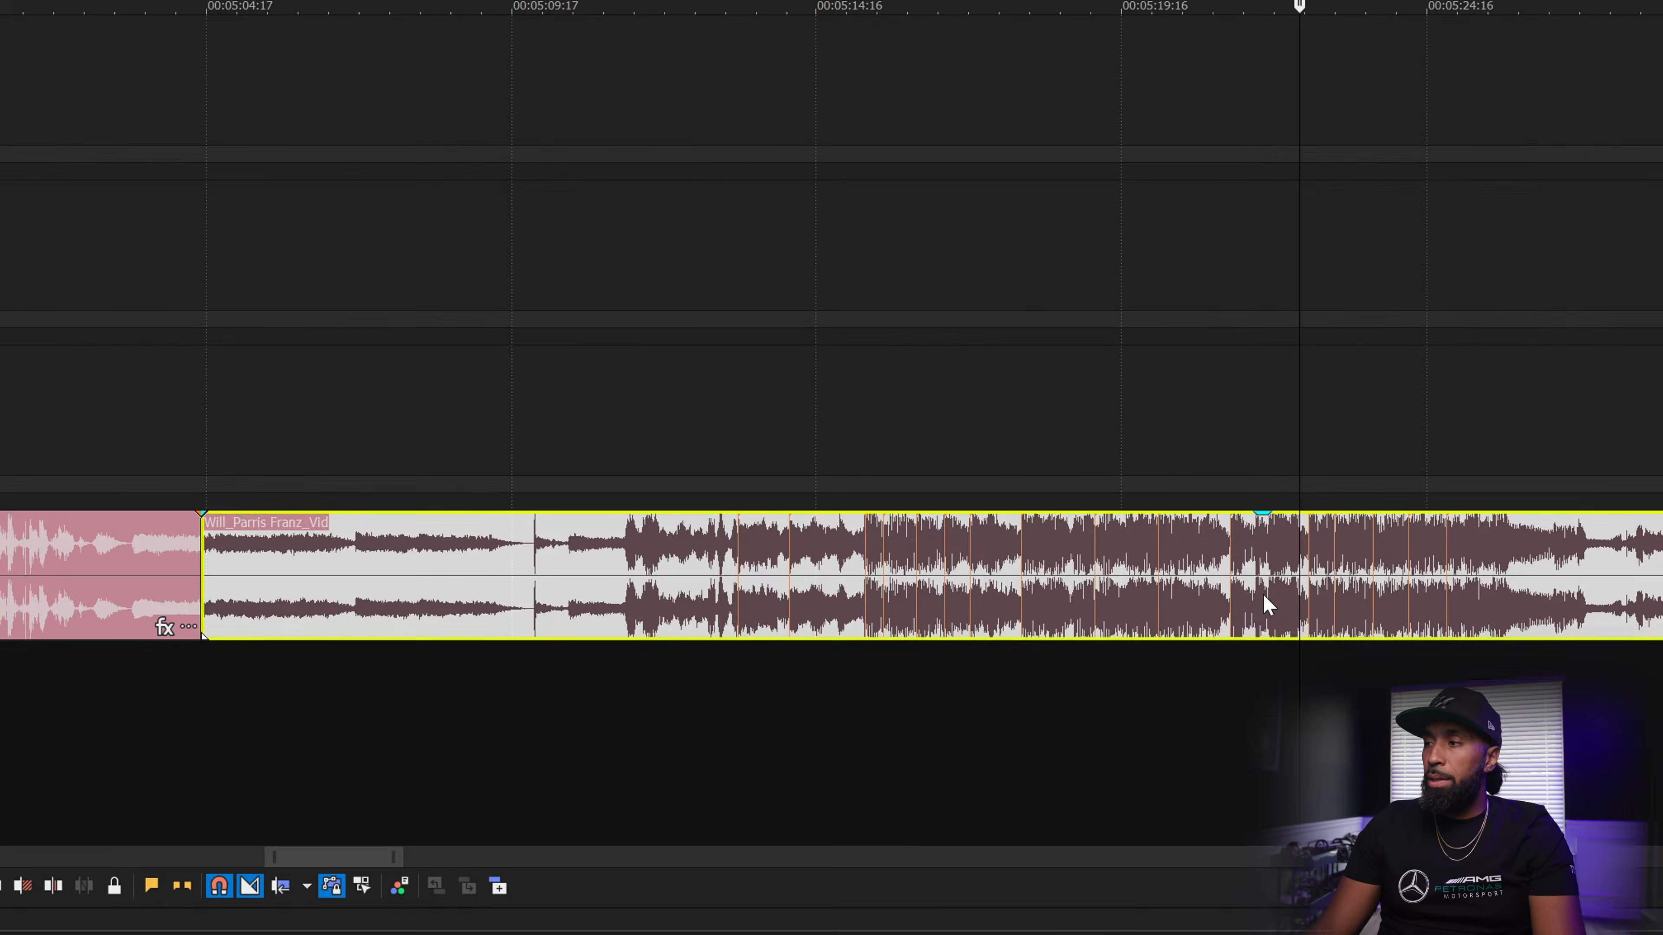
left_click(1138, 750)
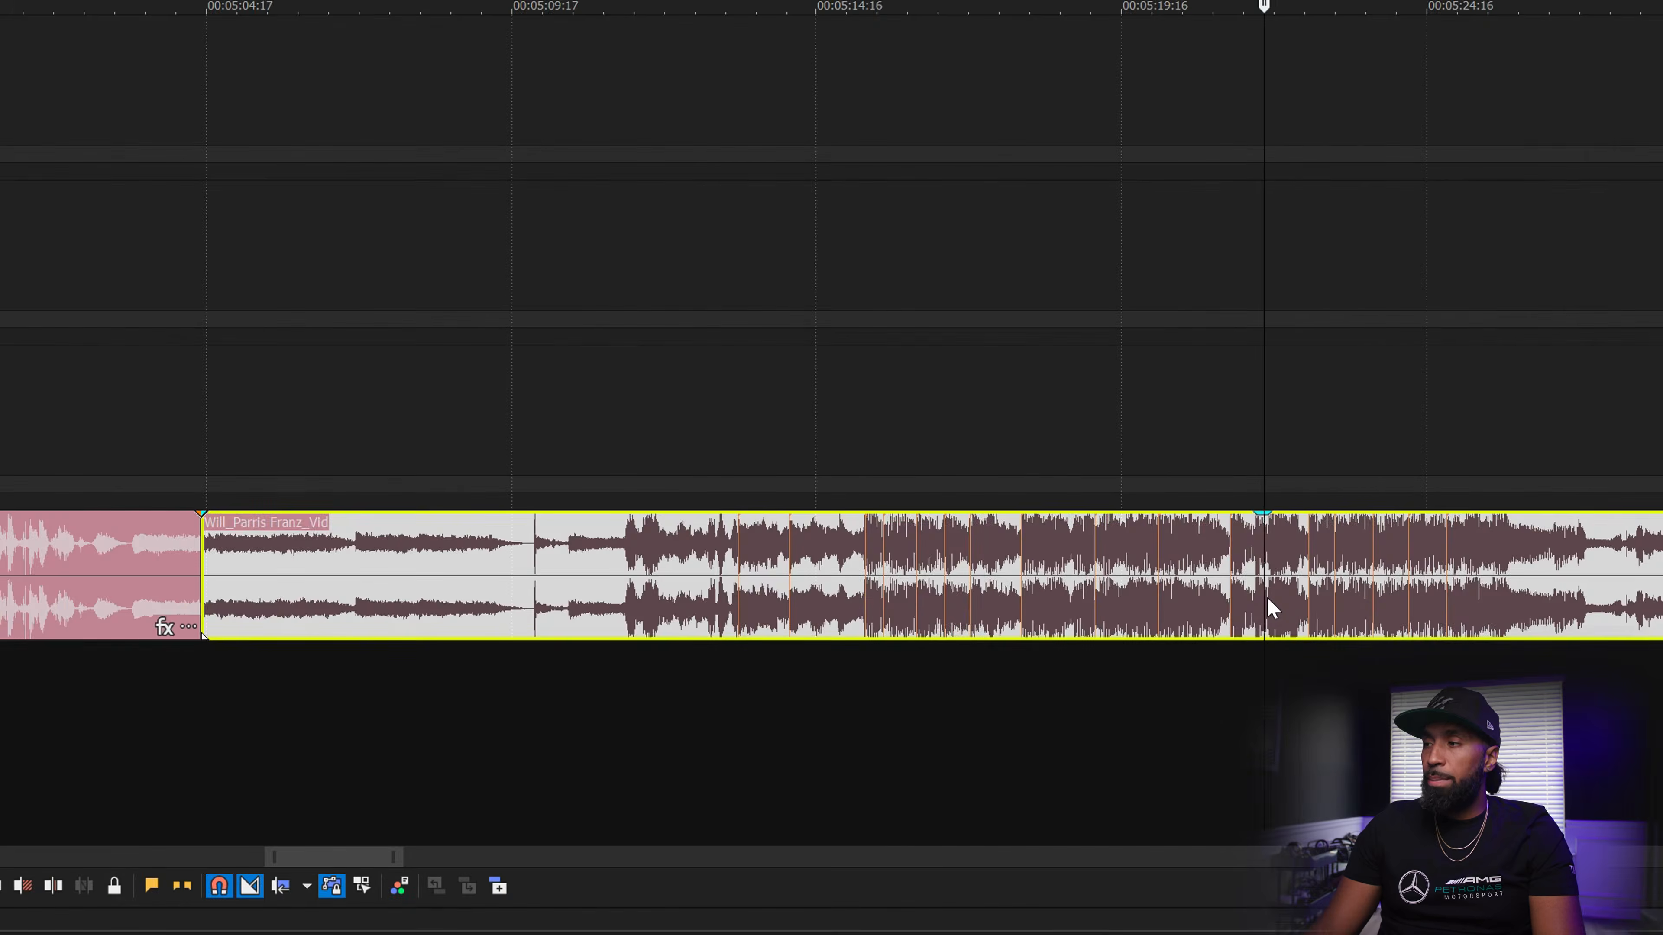
scroll(1140, 755, "up", 2)
scroll(988, 762, "down", 1)
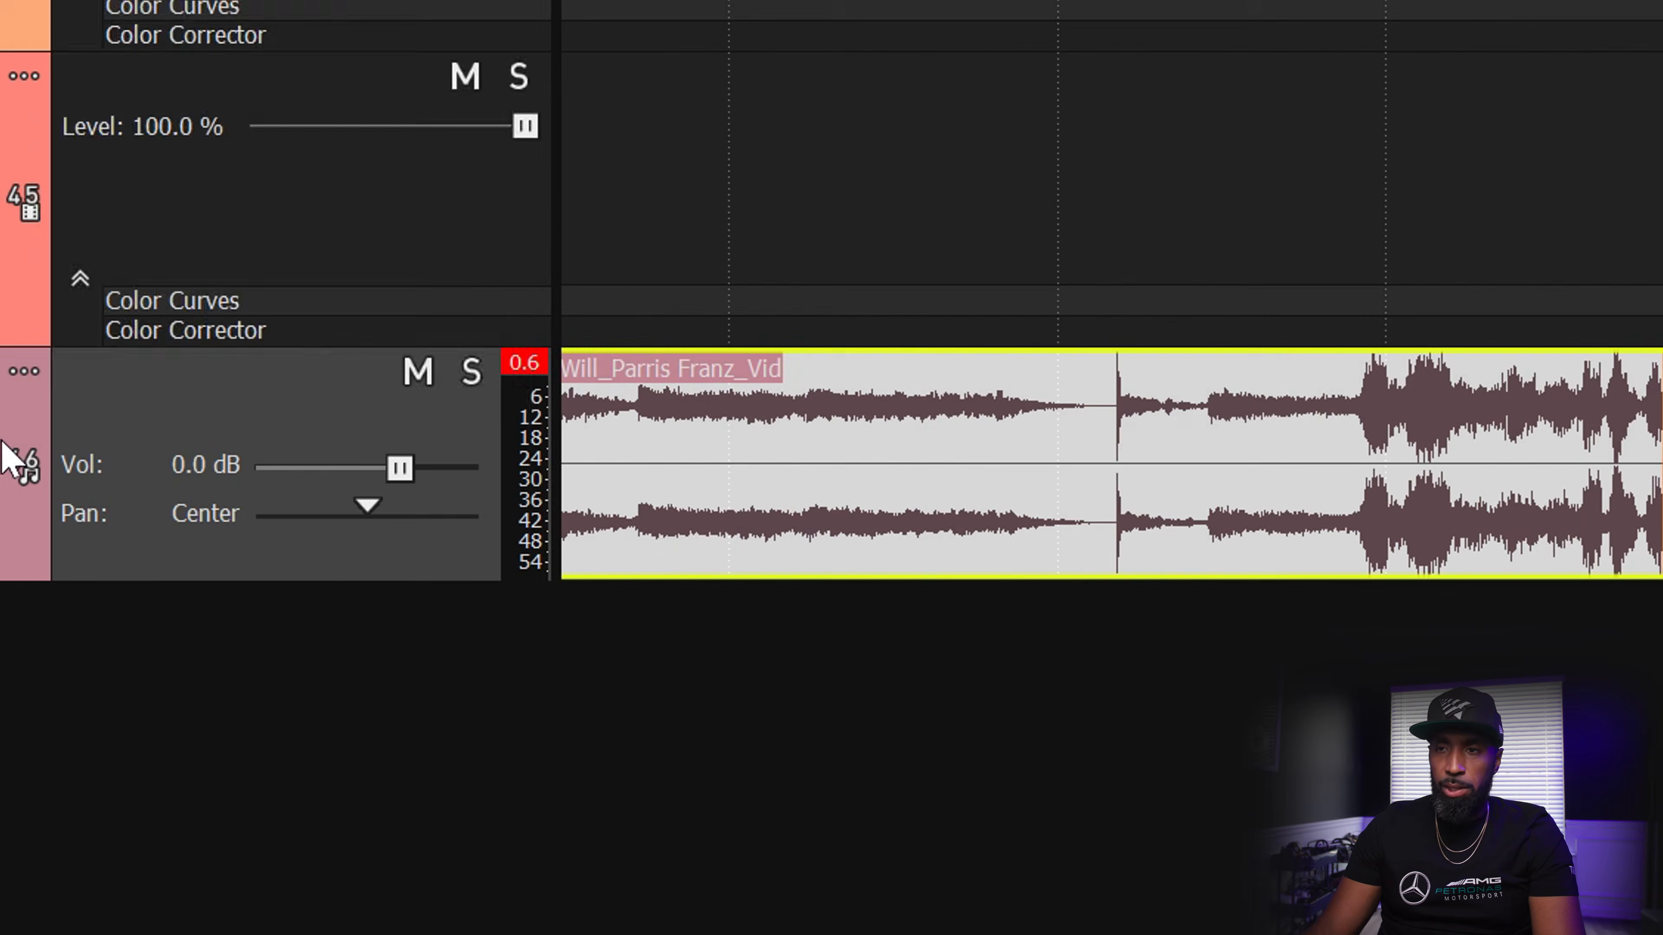
- Set the music track's display colour to the dark teal swatch
right_click(5, 452)
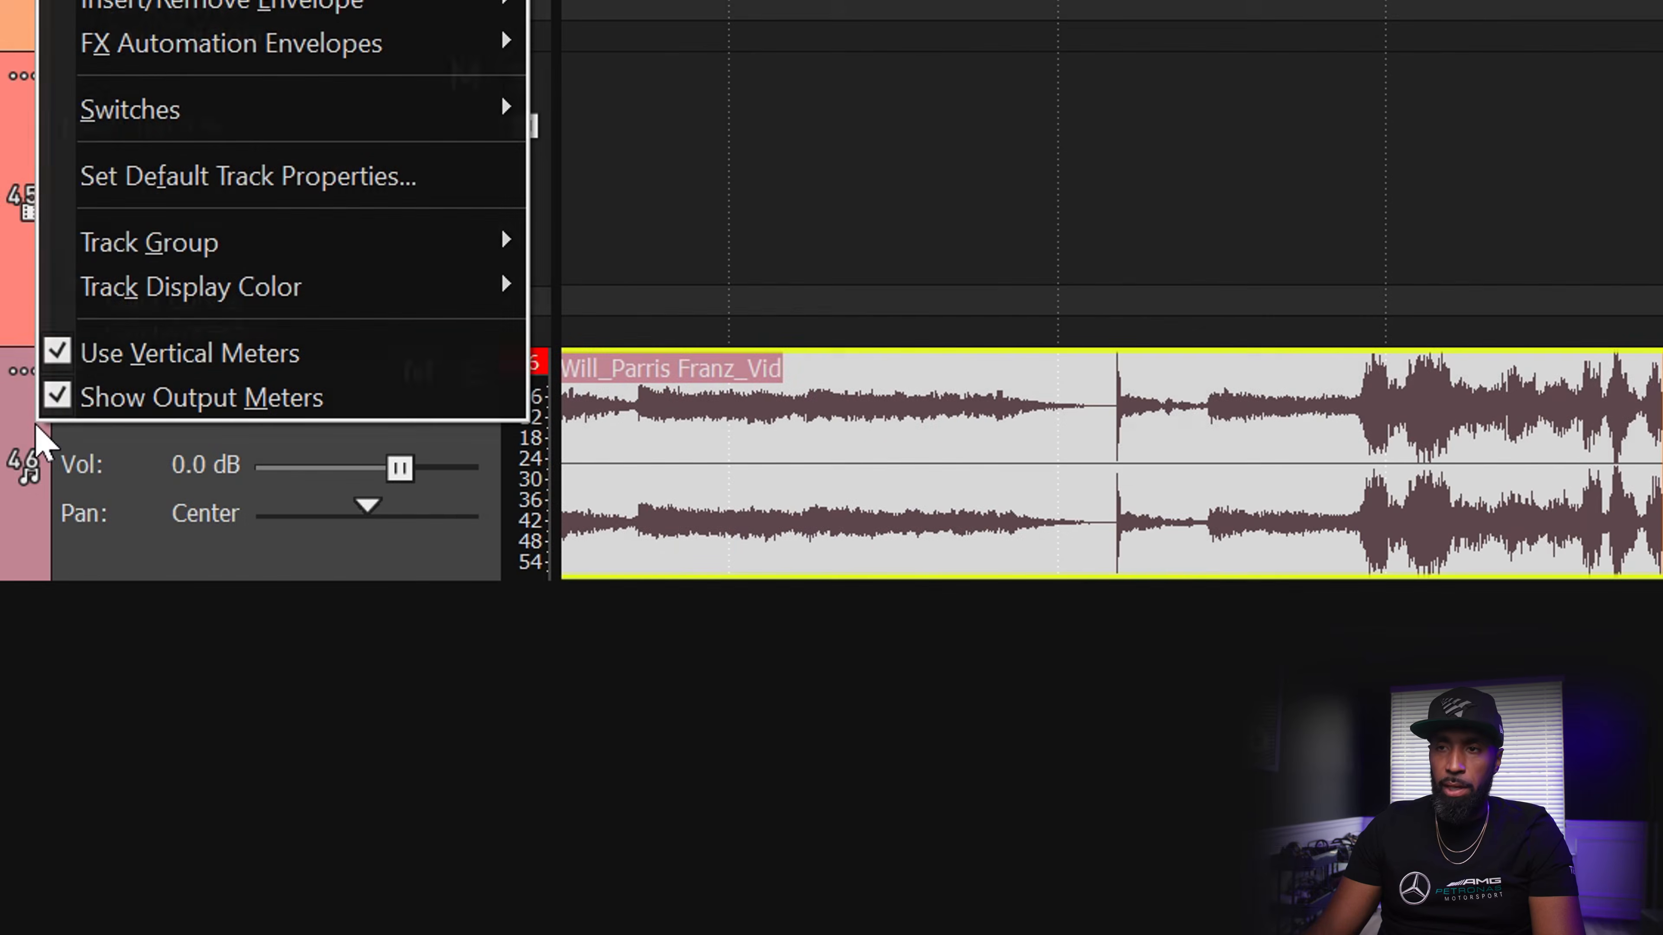
mouse_move(352, 281)
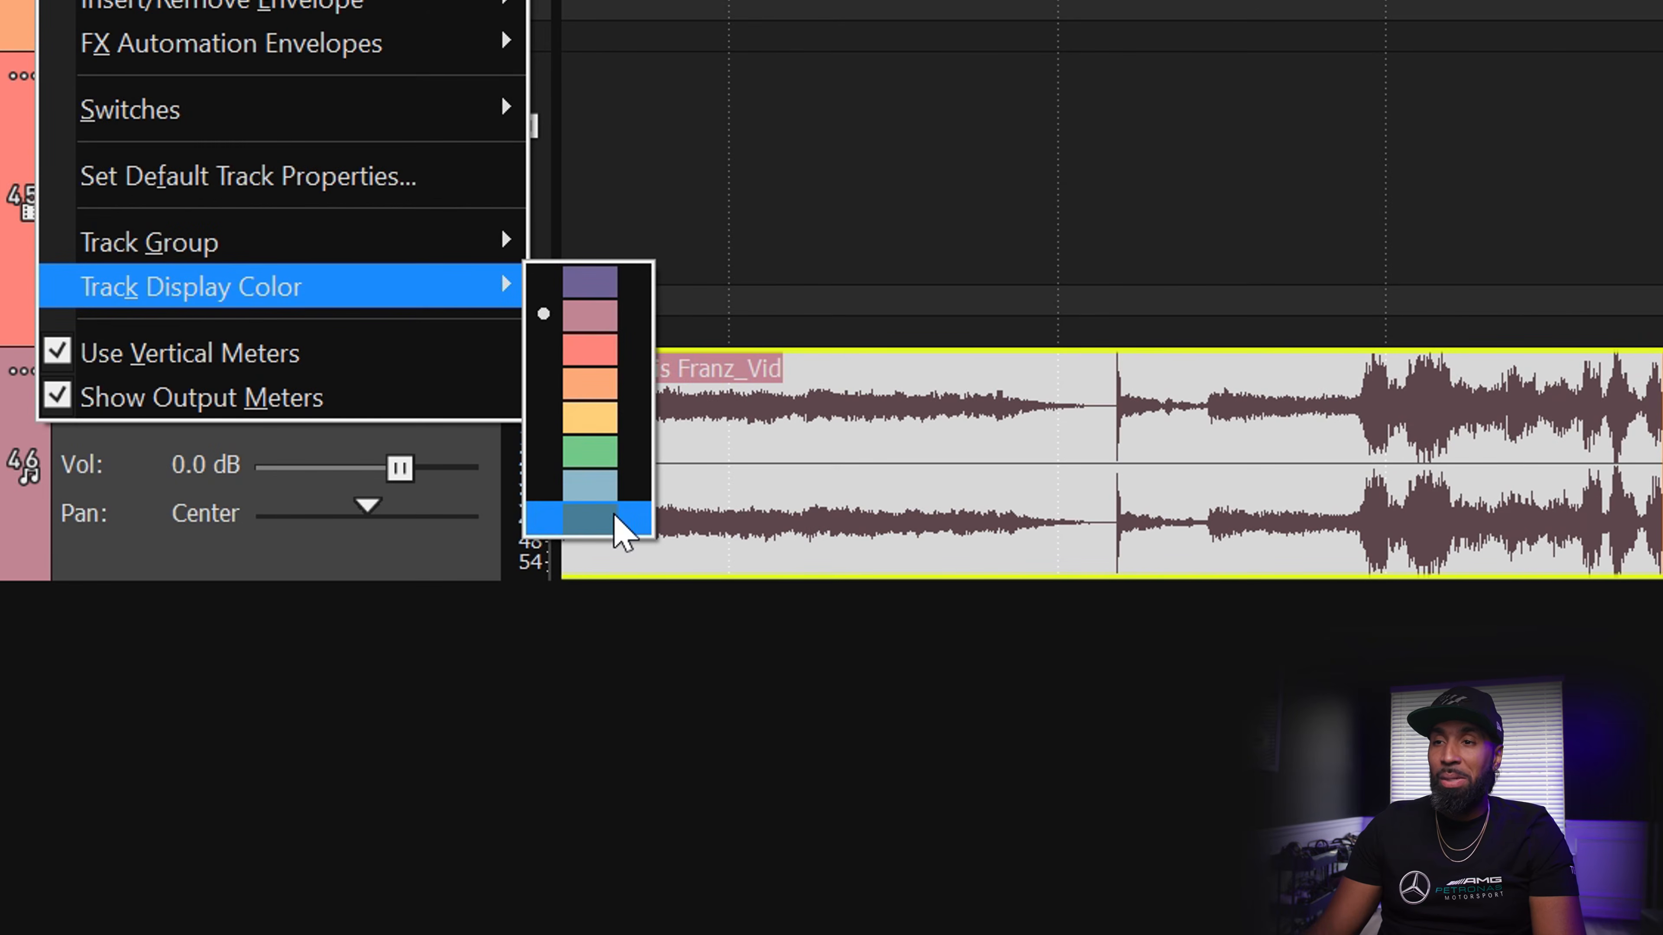
left_click(620, 530)
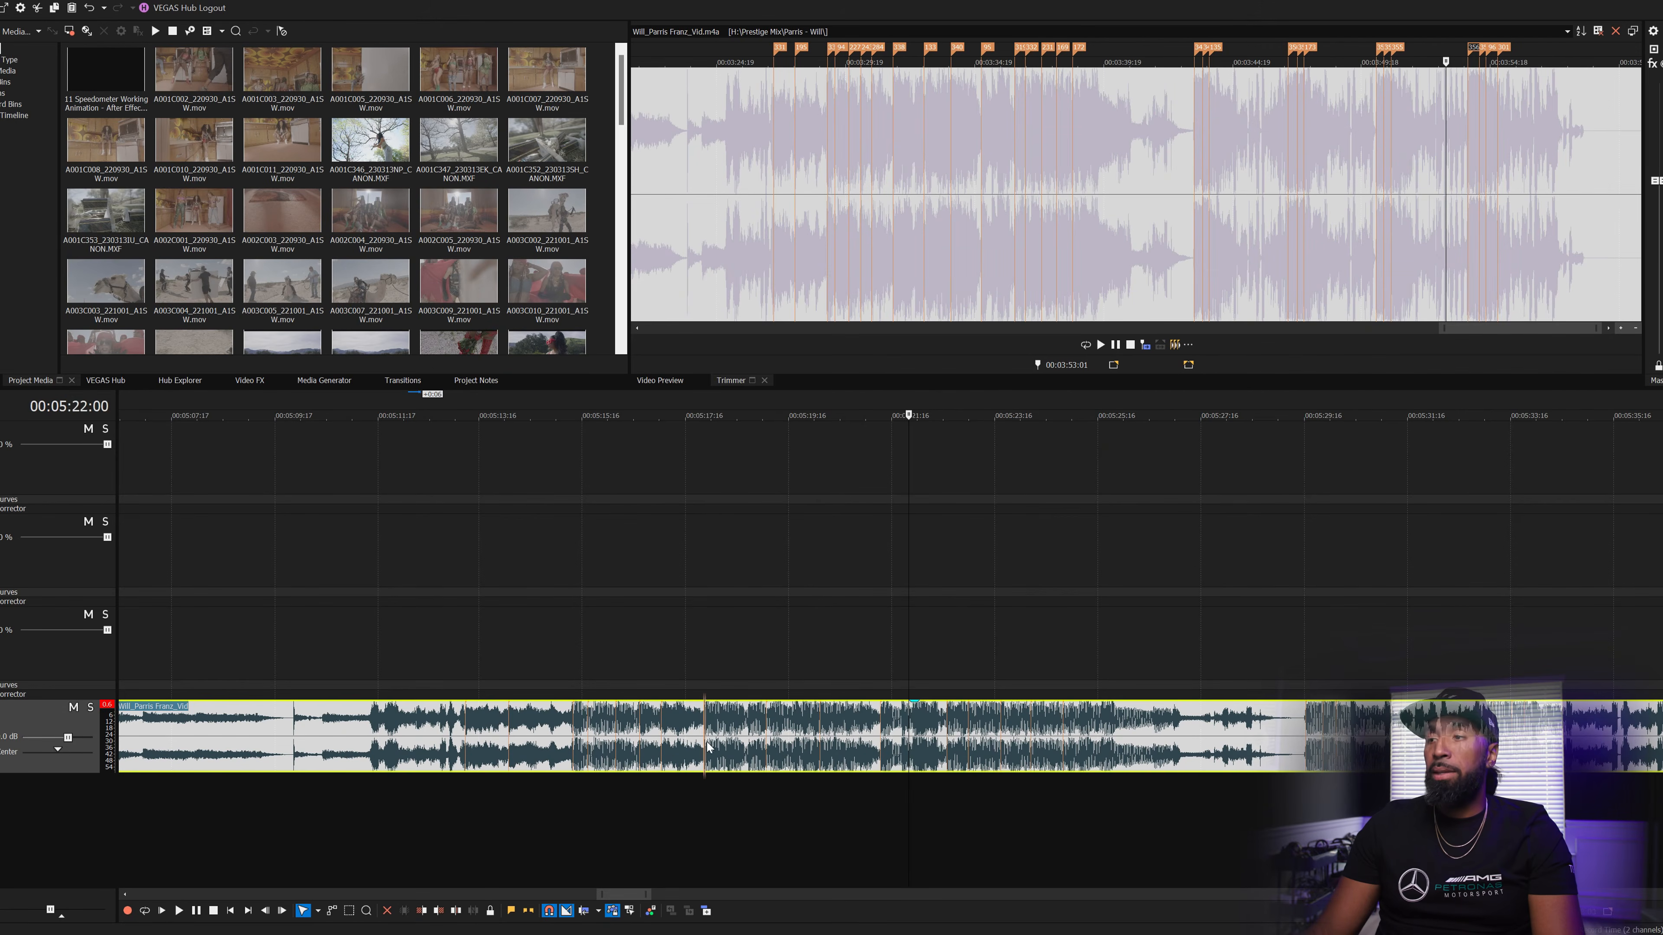
scroll(1116, 716, "down", 3)
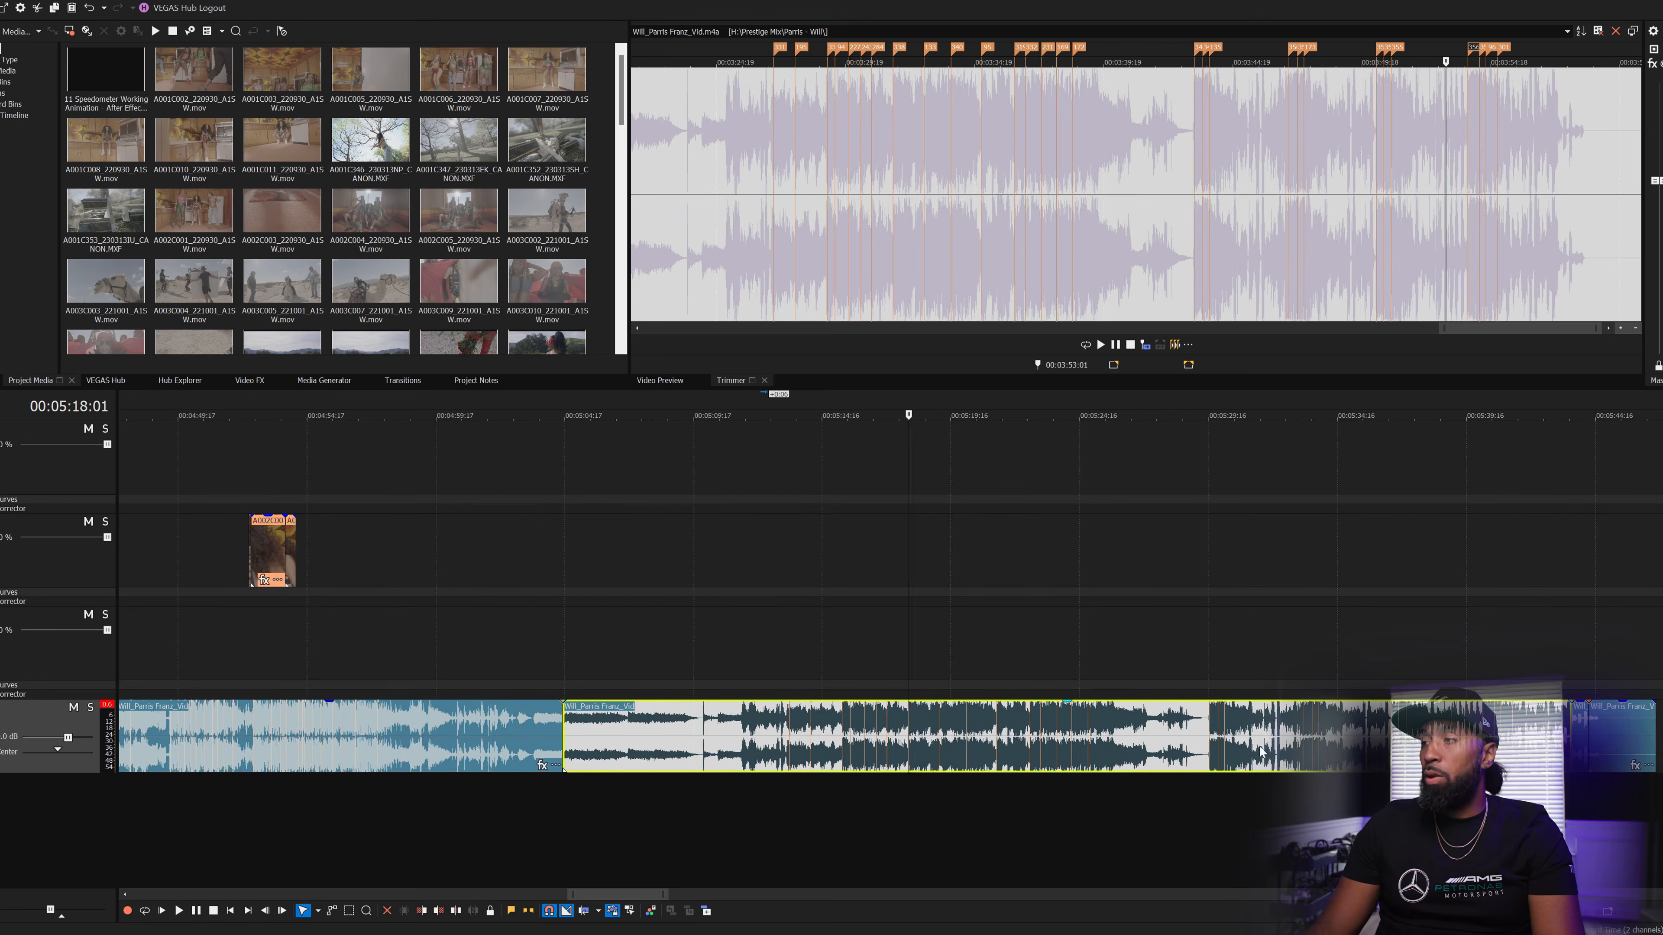
scroll(1317, 737, "up", 2)
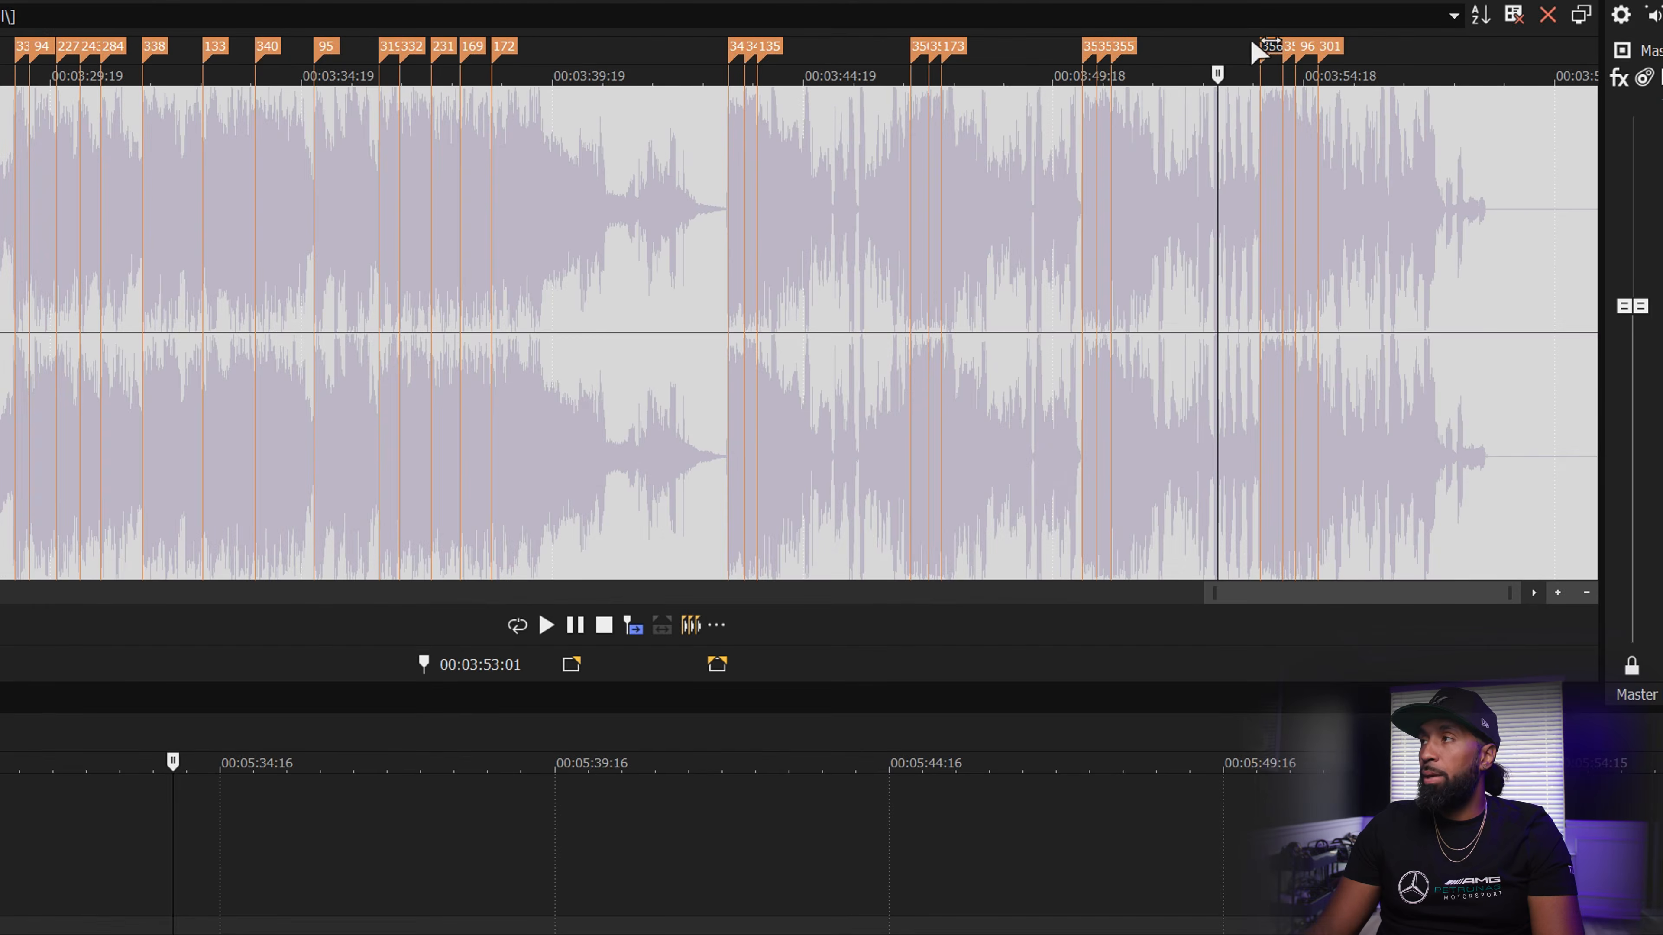
left_click_drag(1218, 101, 1246, 94)
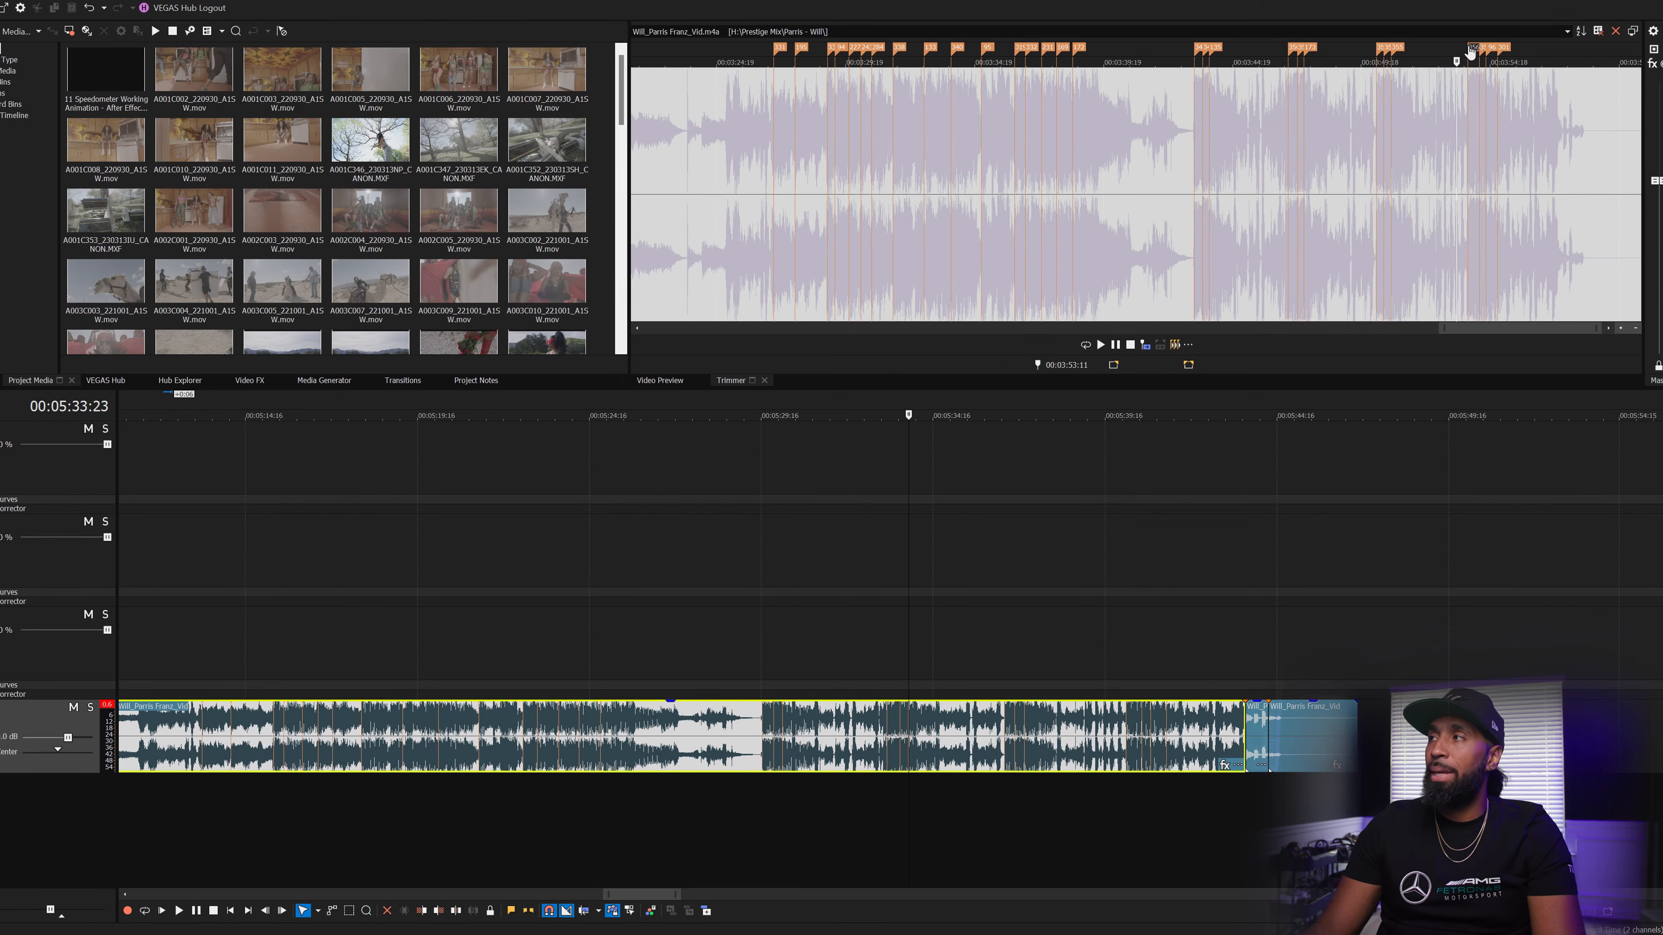
left_click_drag(1471, 51, 1467, 52)
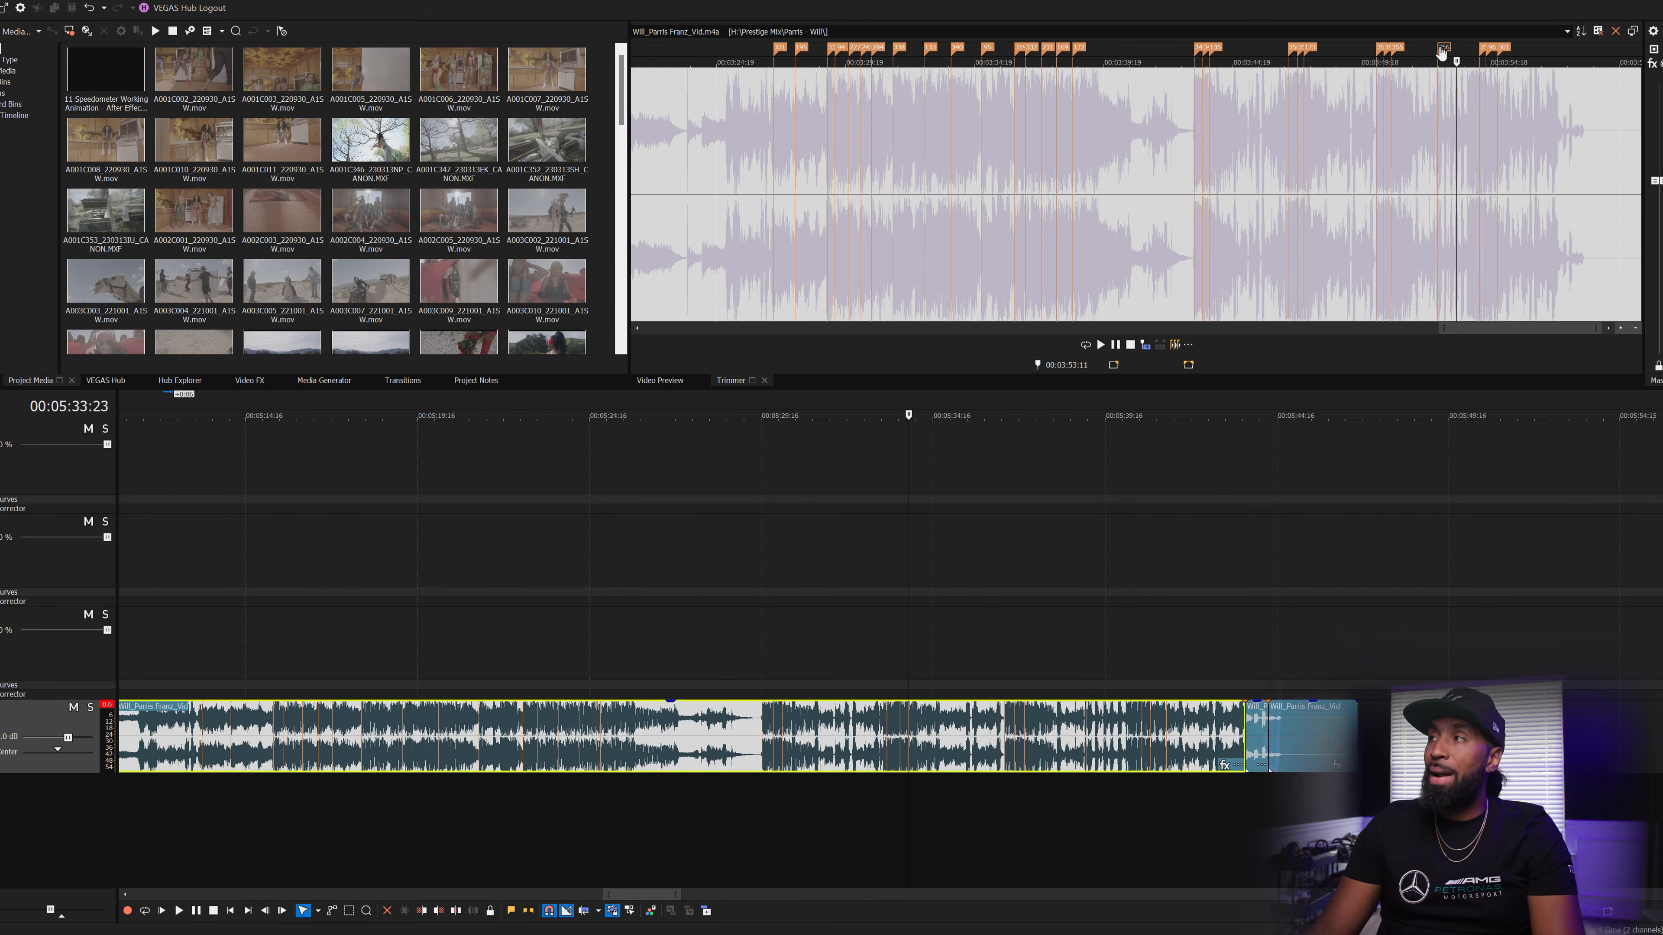
mouse_move(1443, 52)
left_mouse_down()
mouse_move(1428, 52)
mouse_move(1443, 52)
left_mouse_up()
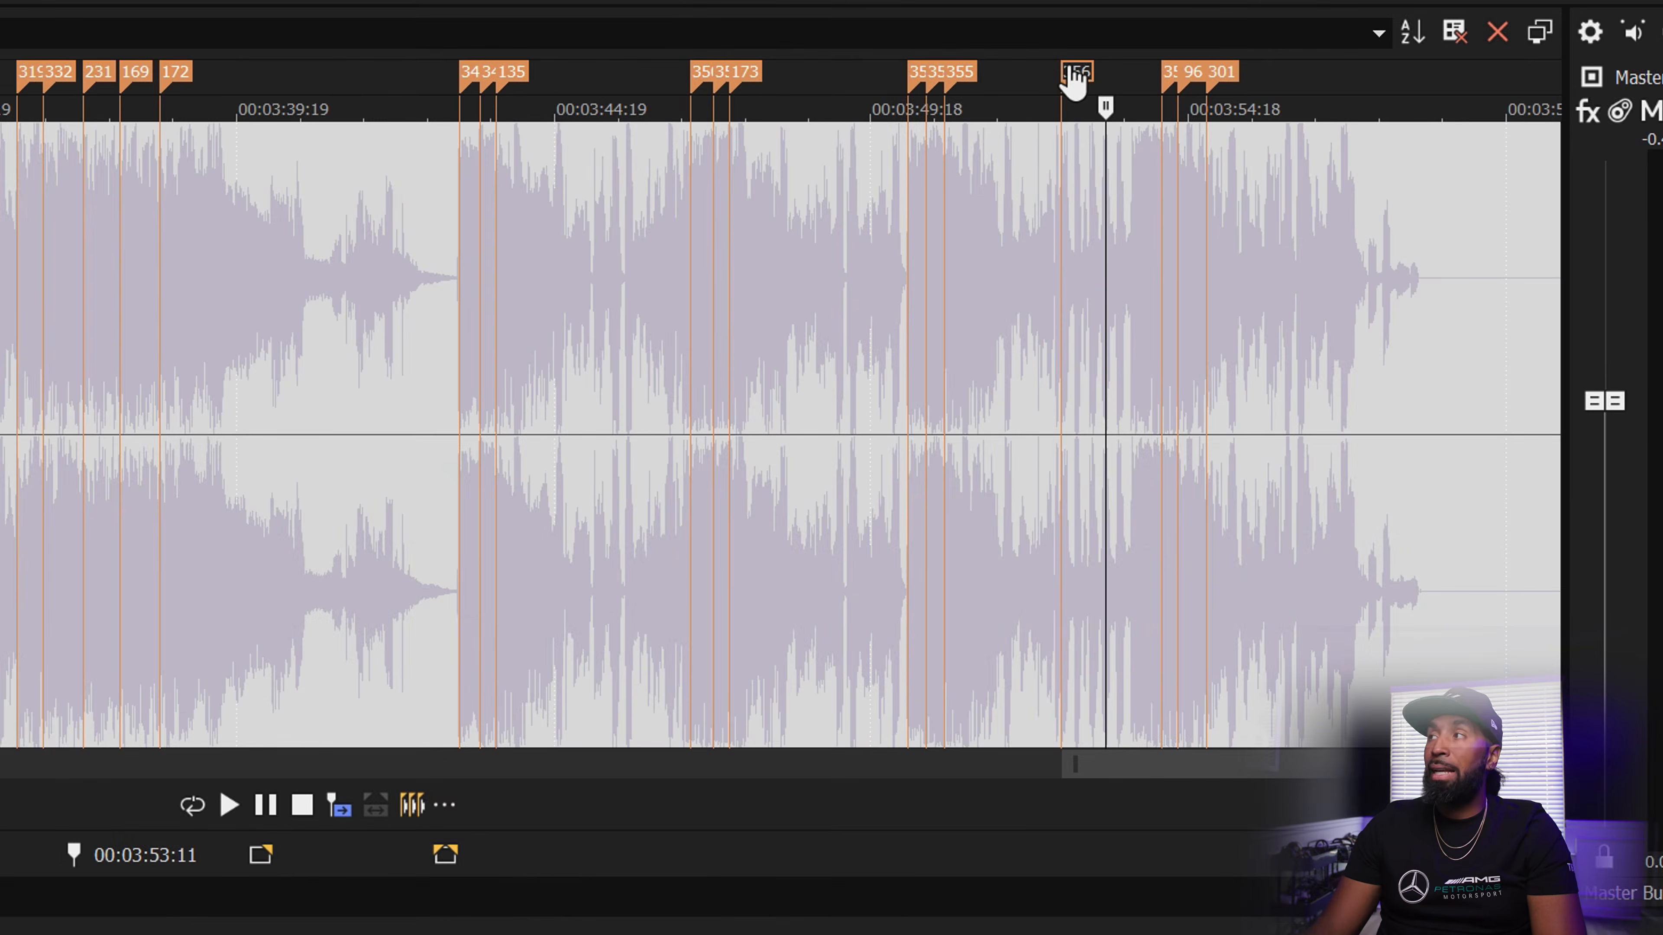
left_click_drag(1074, 75, 1077, 80)
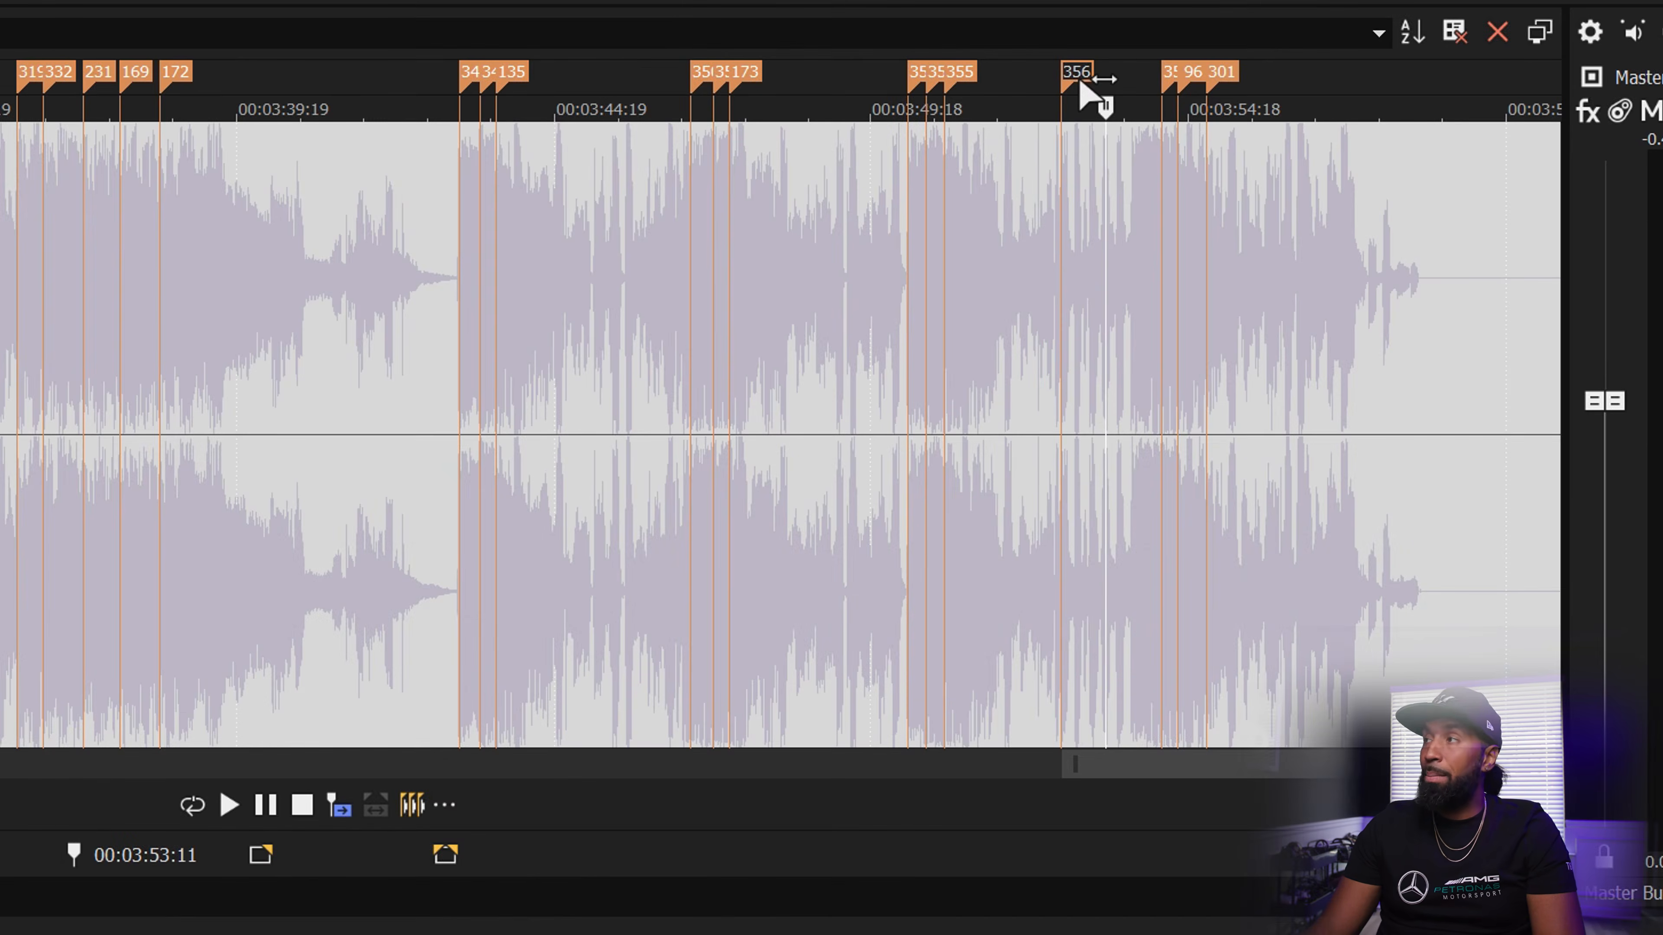
key("ctrl+z")
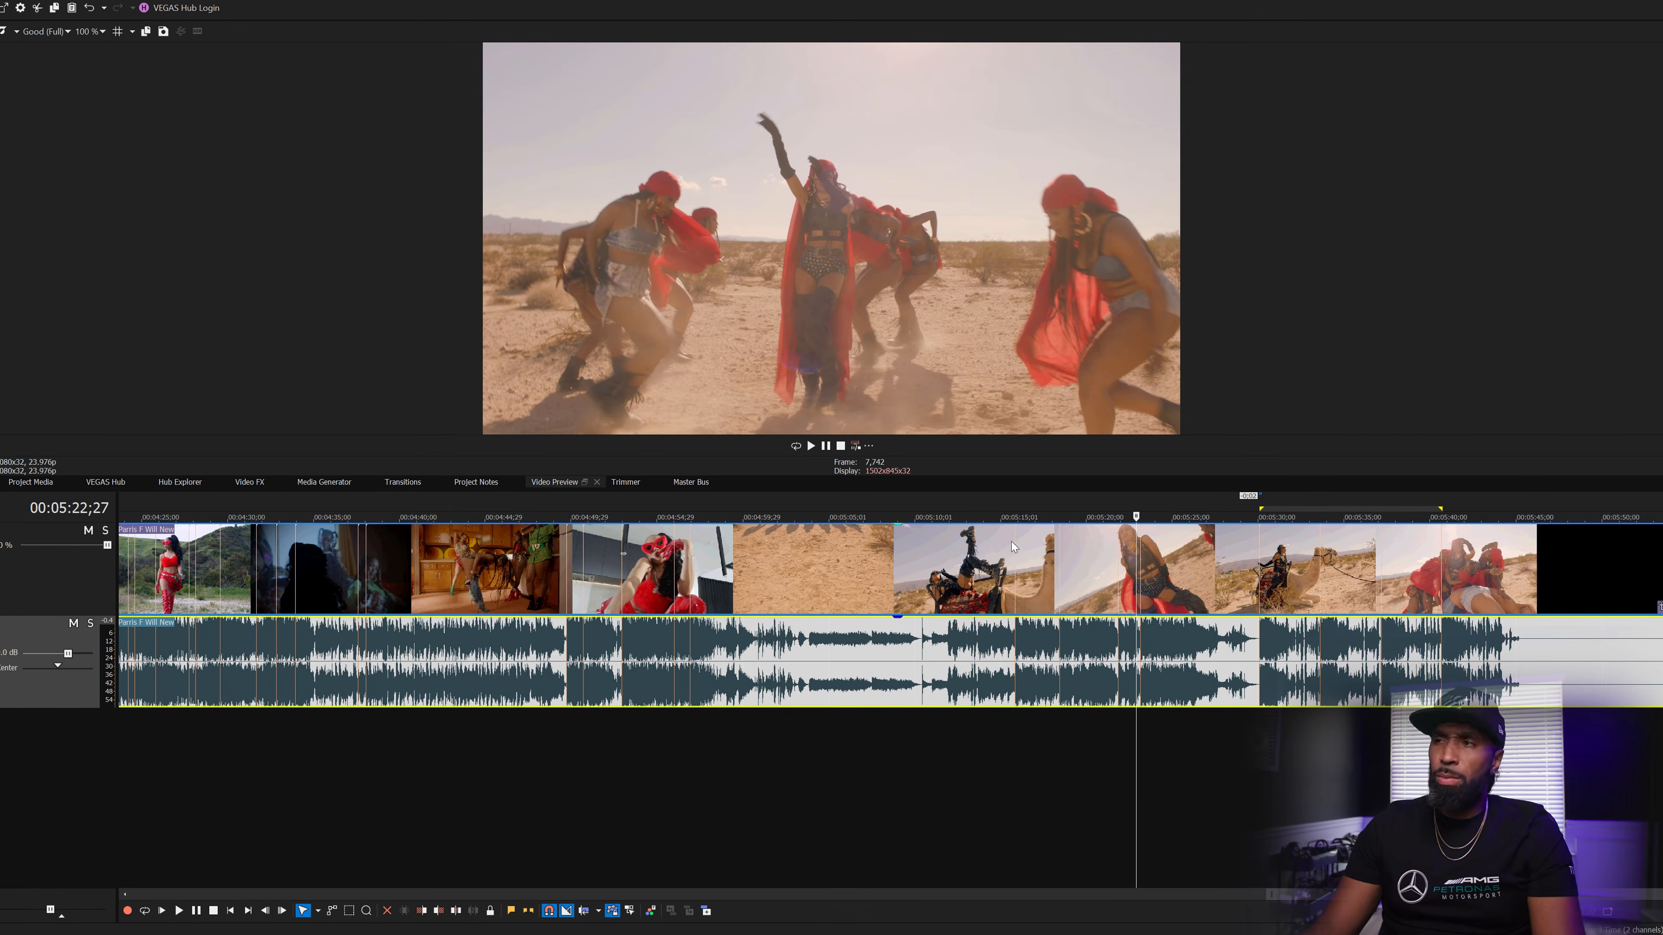
- Add the Beat Detection button to the Trimmer's buttons so the song shows beat markers
left_click(618, 481)
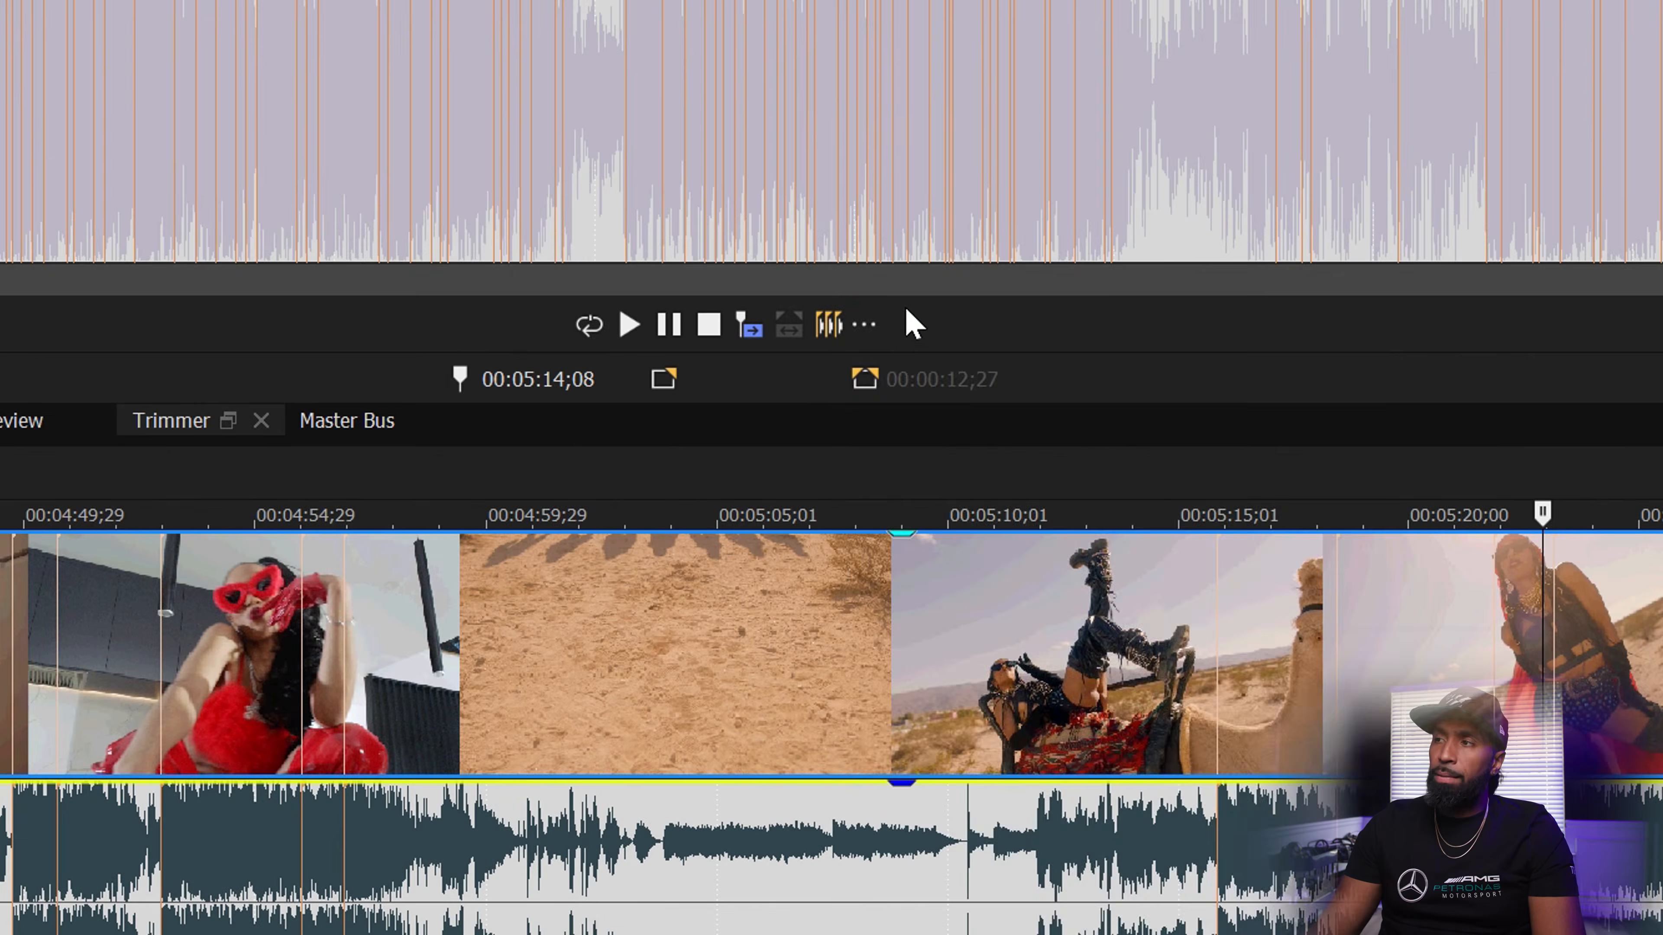
left_click(865, 325)
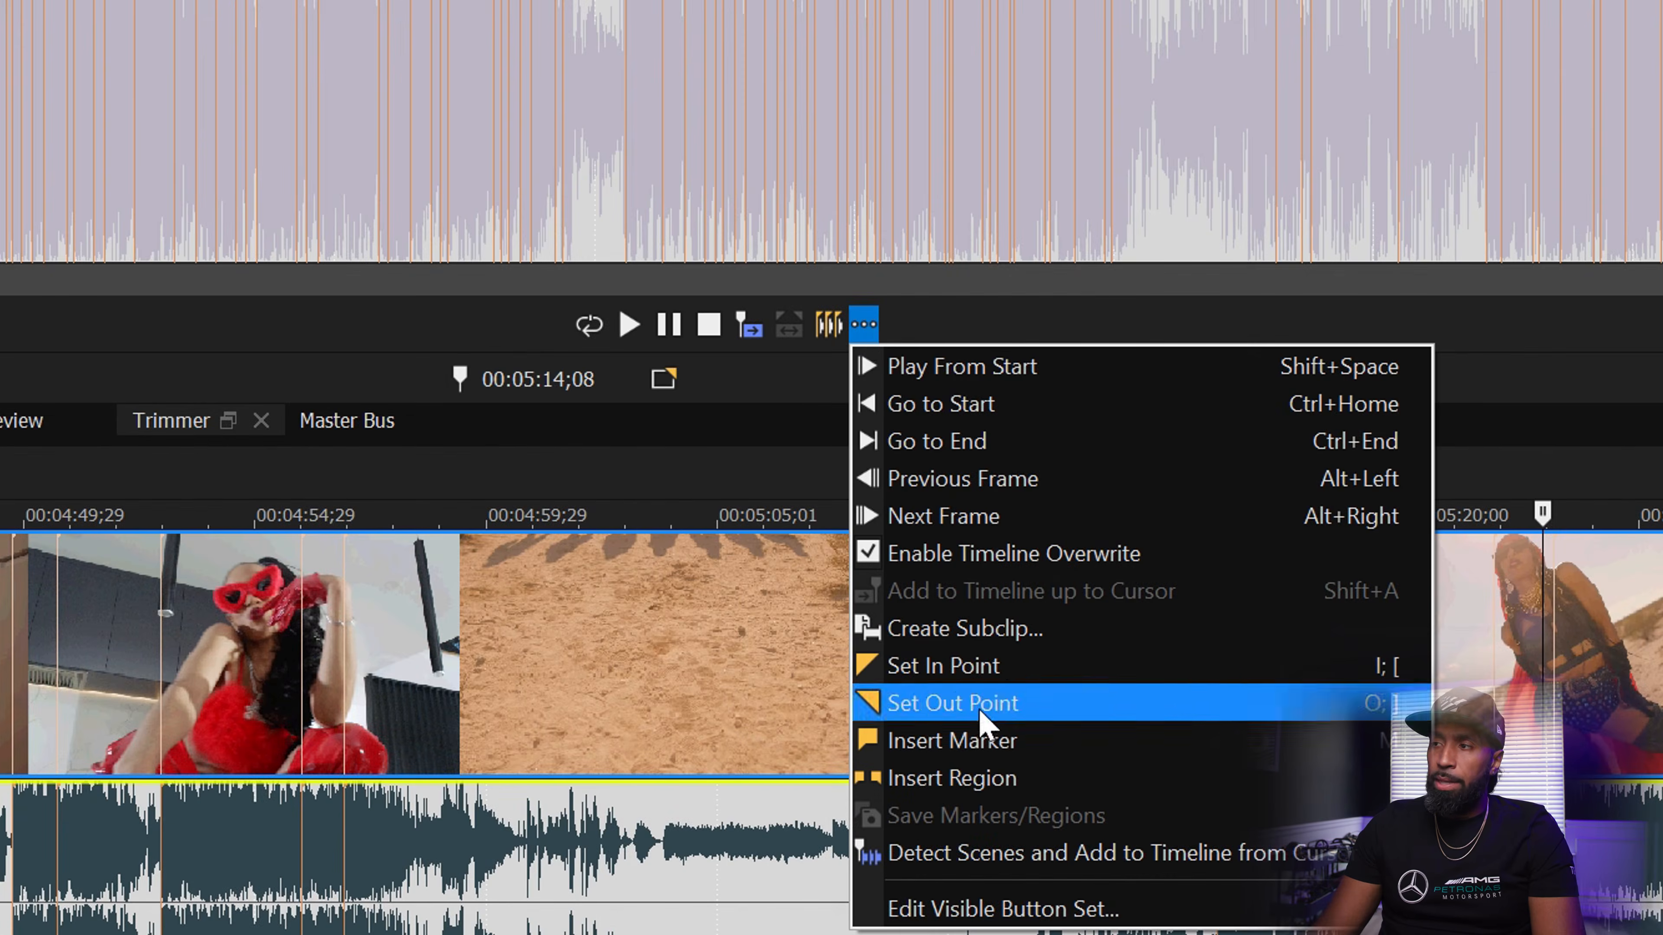
left_click(1046, 908)
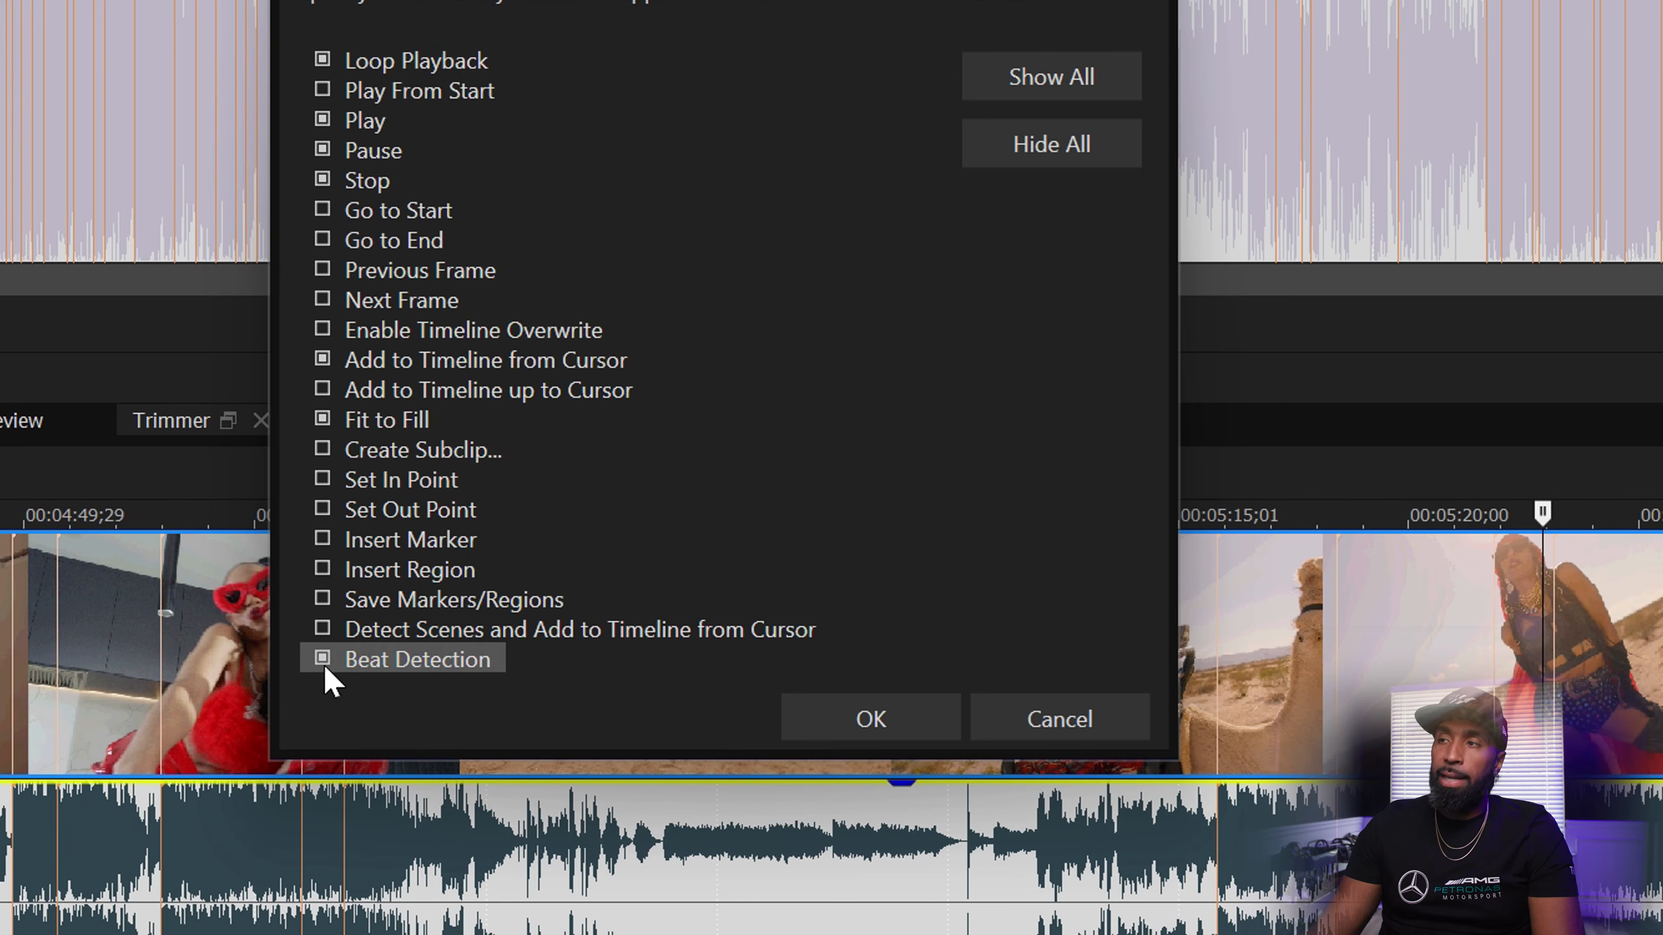
left_click(924, 729)
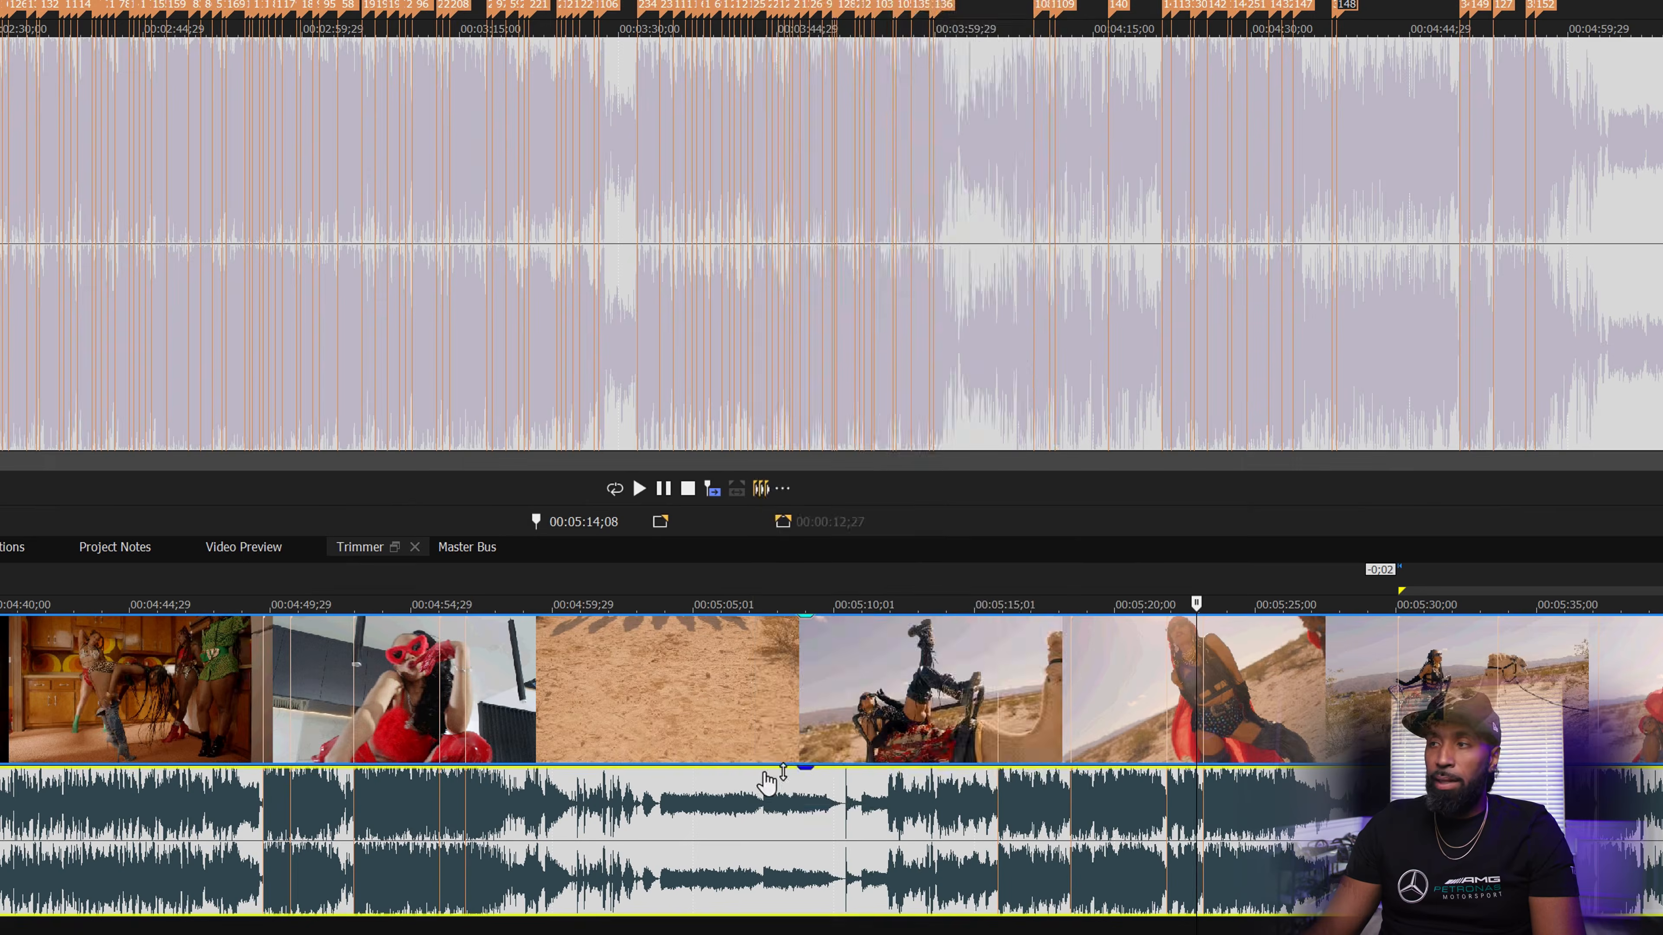
right_click(820, 851)
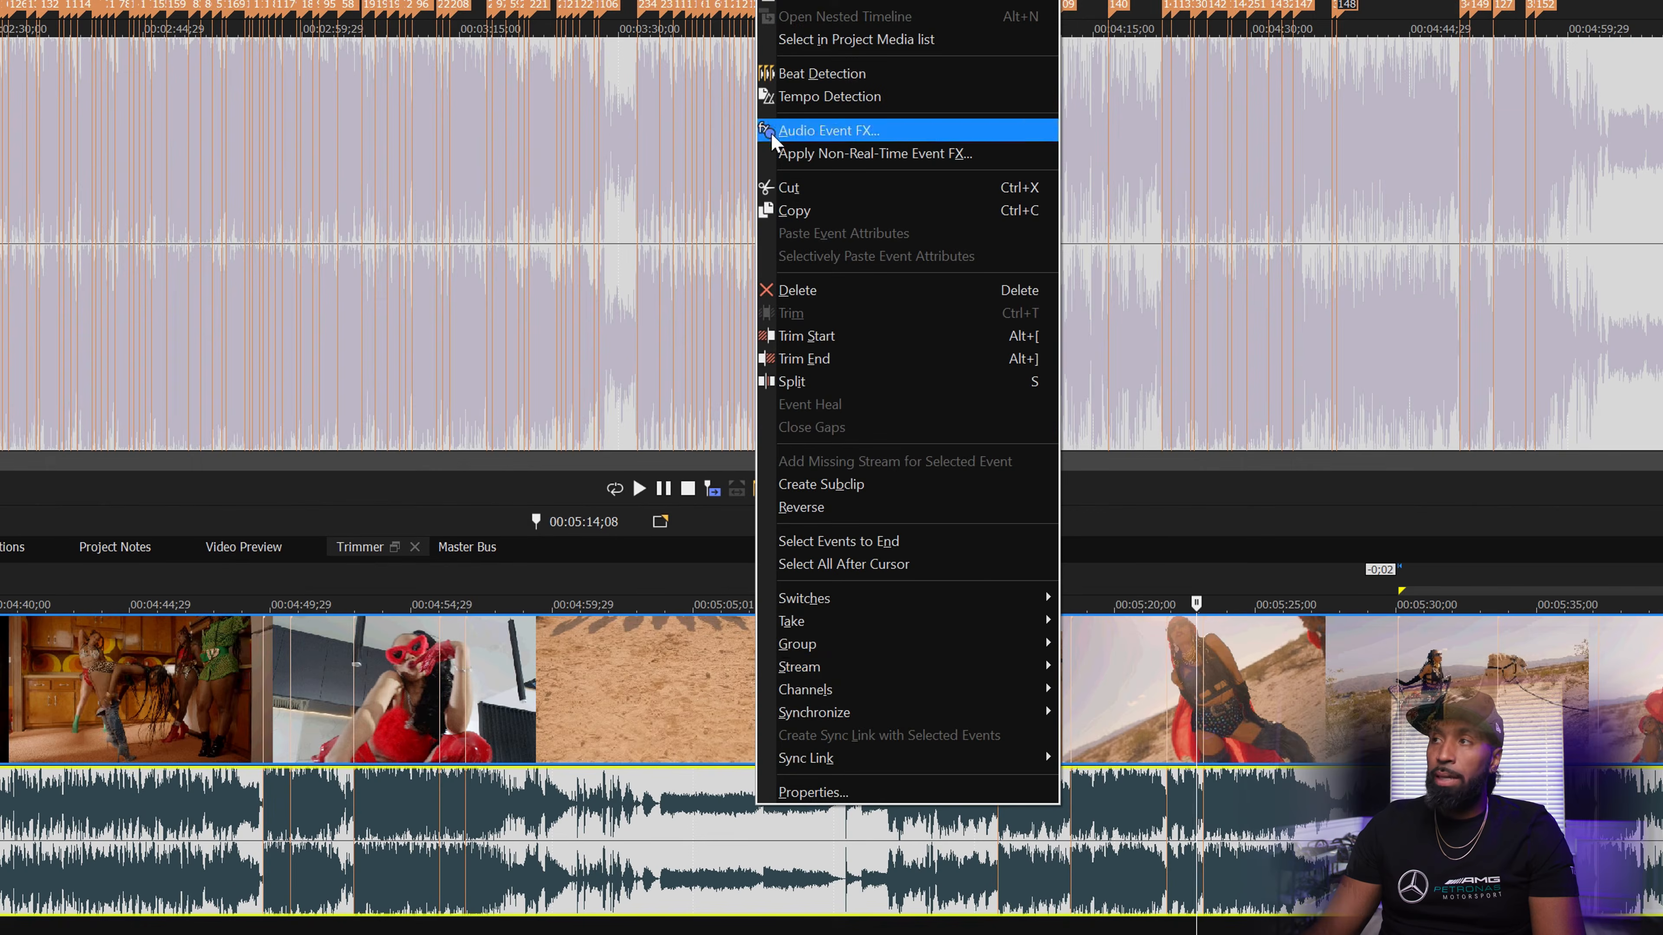
left_click(743, 894)
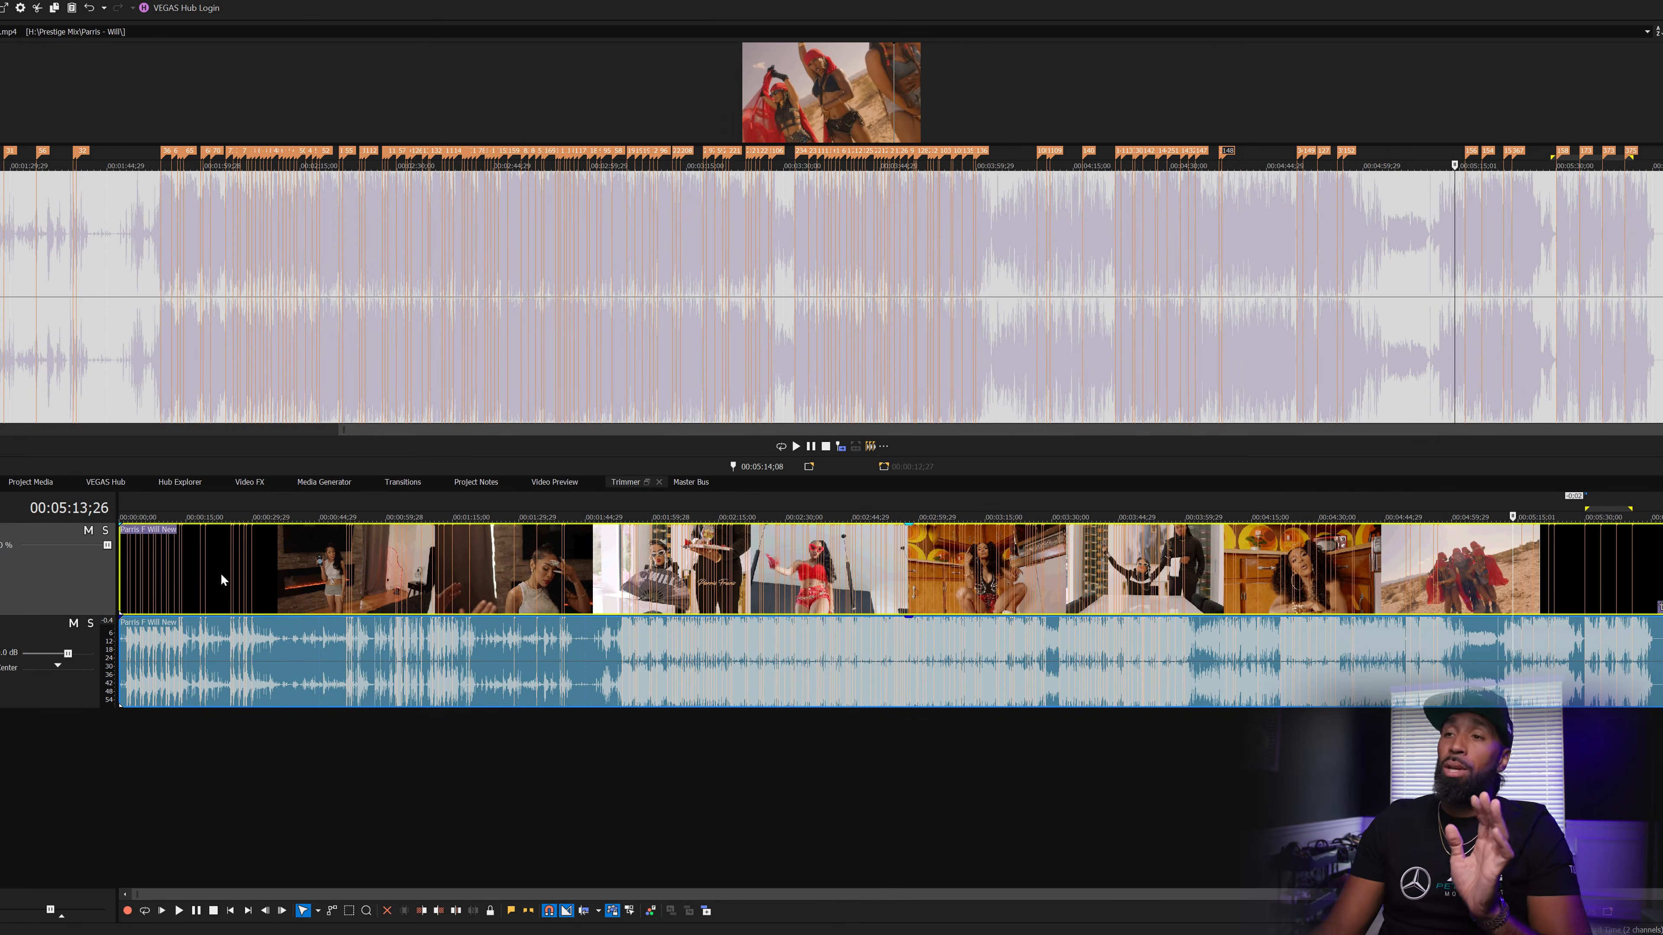
- Show the Video Preview and move the cut near 5:29 two frames earlier
left_click(343, 554)
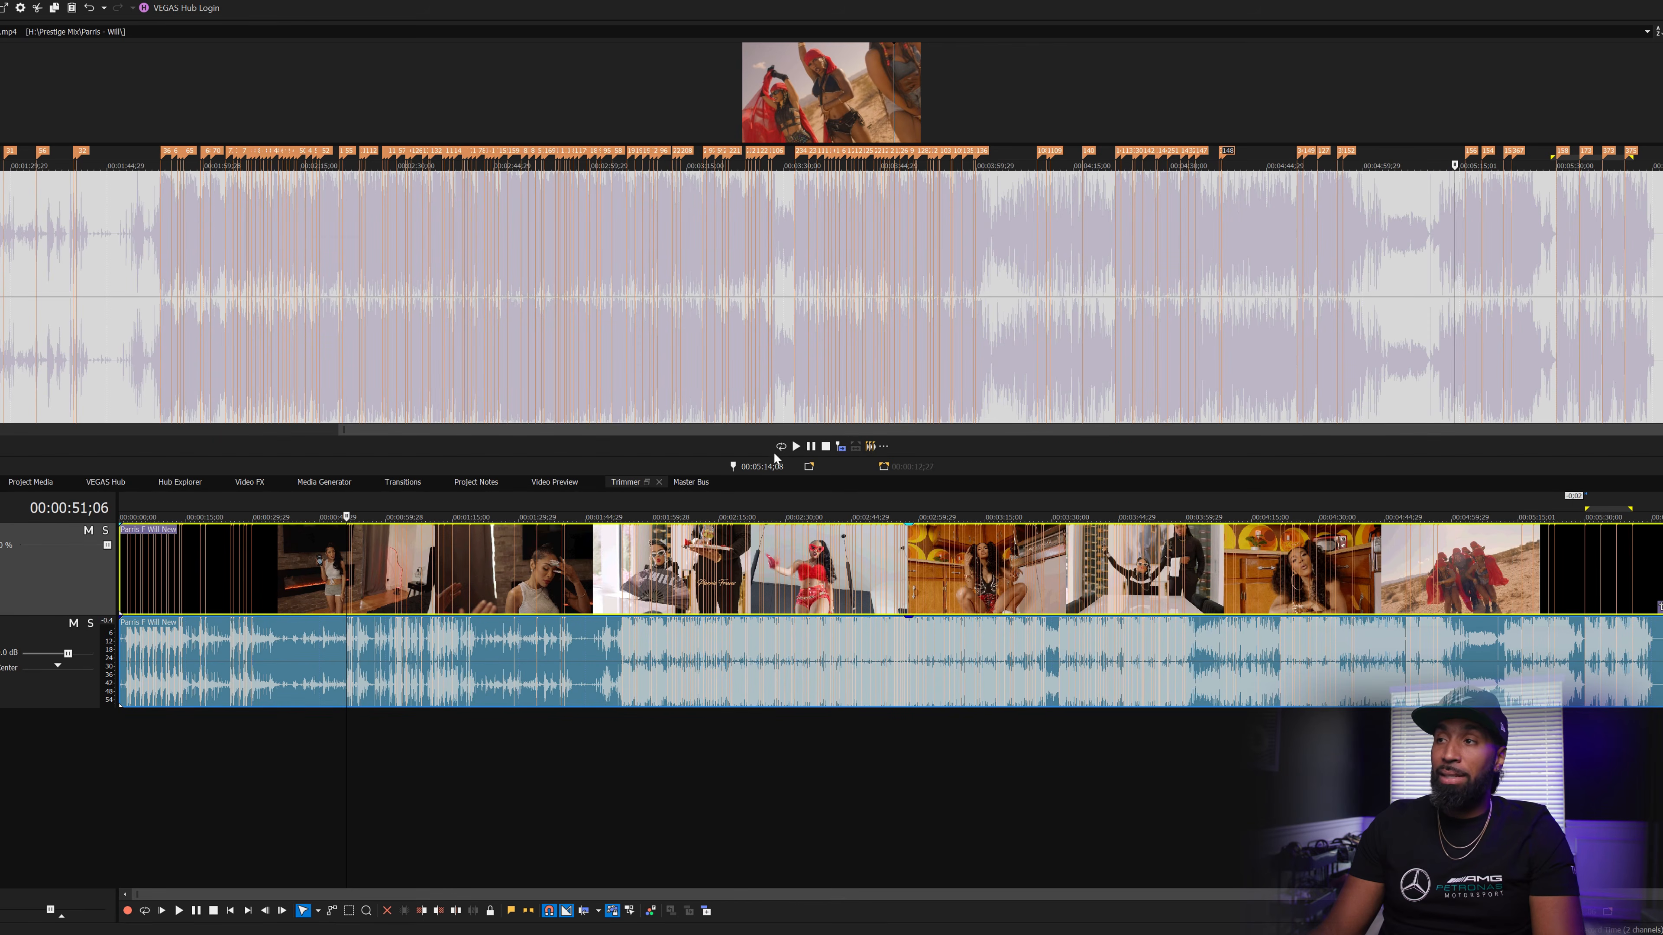
left_click(555, 482)
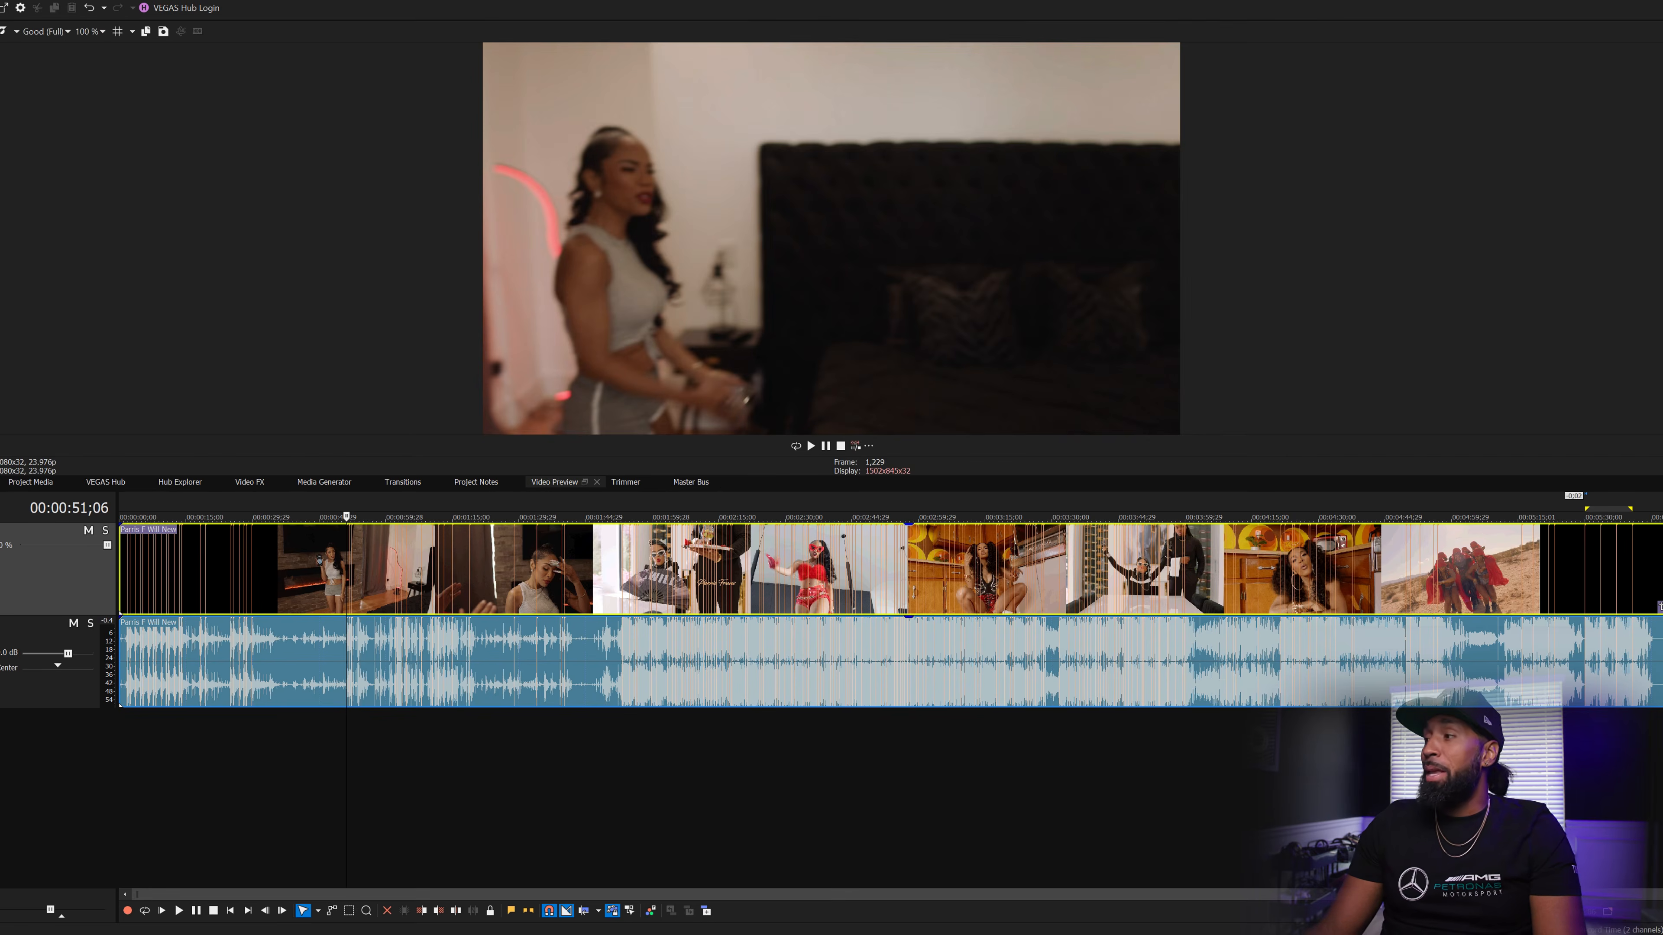
left_click(1582, 590)
scroll(1583, 590, "up", 6)
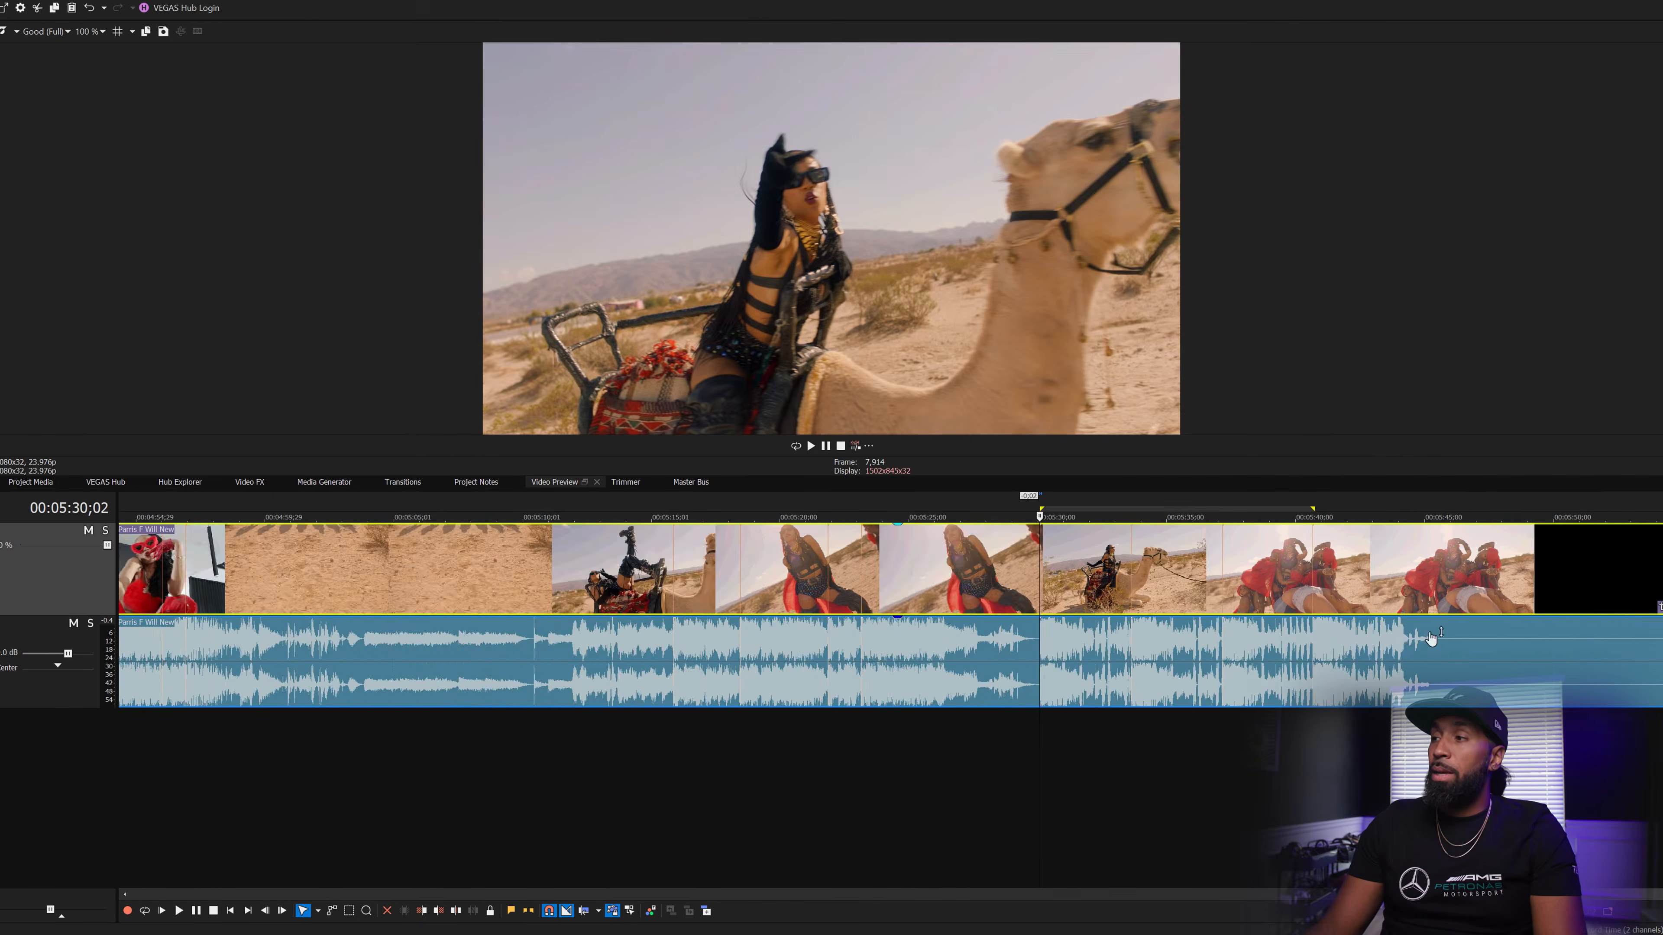
scroll(1303, 609, "up", 6)
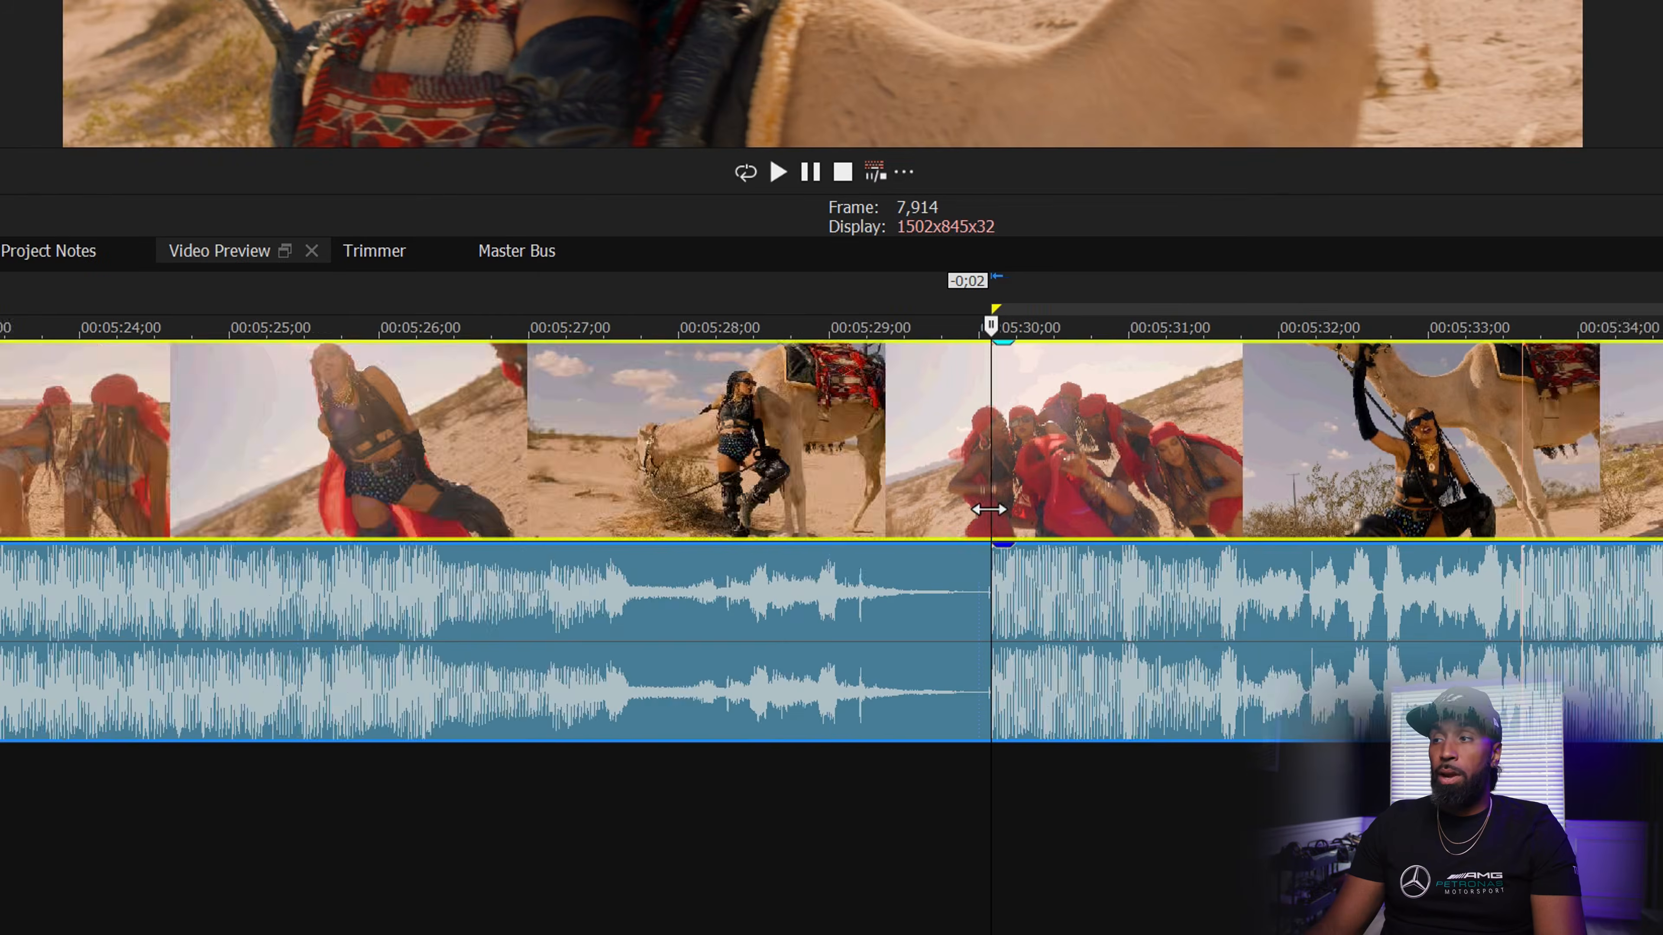
mouse_move(991, 502)
left_mouse_down()
mouse_move(932, 500)
mouse_move(983, 494)
left_mouse_up()
scroll(1180, 531, "down", 6)
scroll(1489, 639, "down", 4)
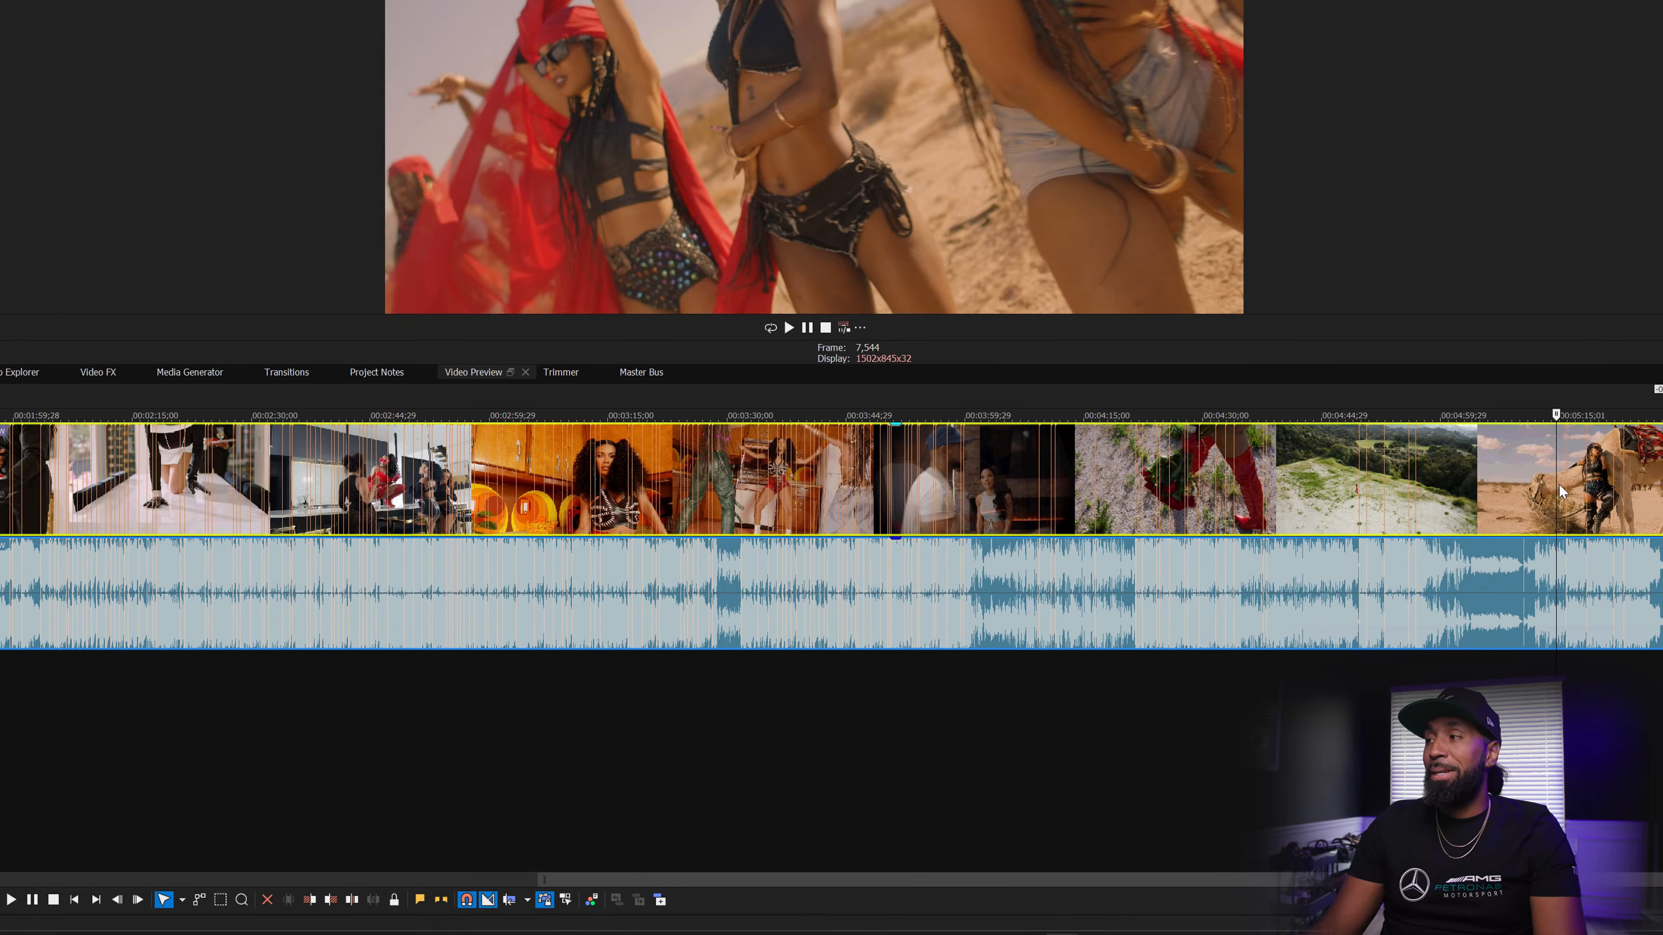
- Play back around 5:15 and park the cursor exactly on that beat
scroll(1552, 483, "up", 6)
scroll(950, 485, "up", 4)
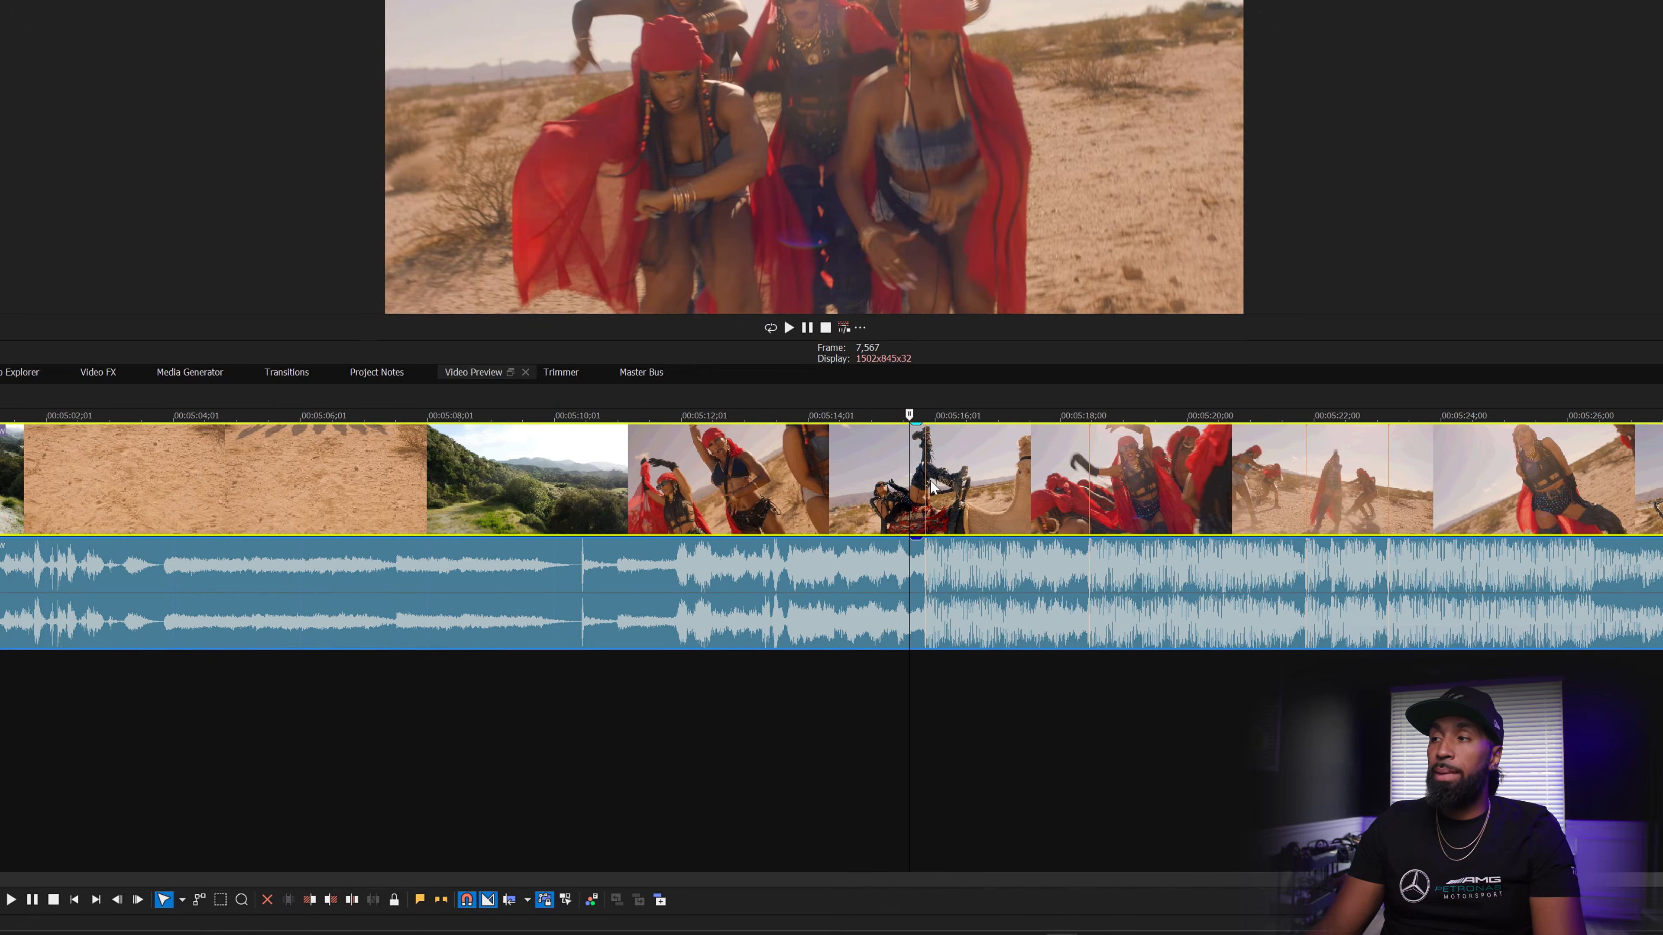
left_click(925, 493)
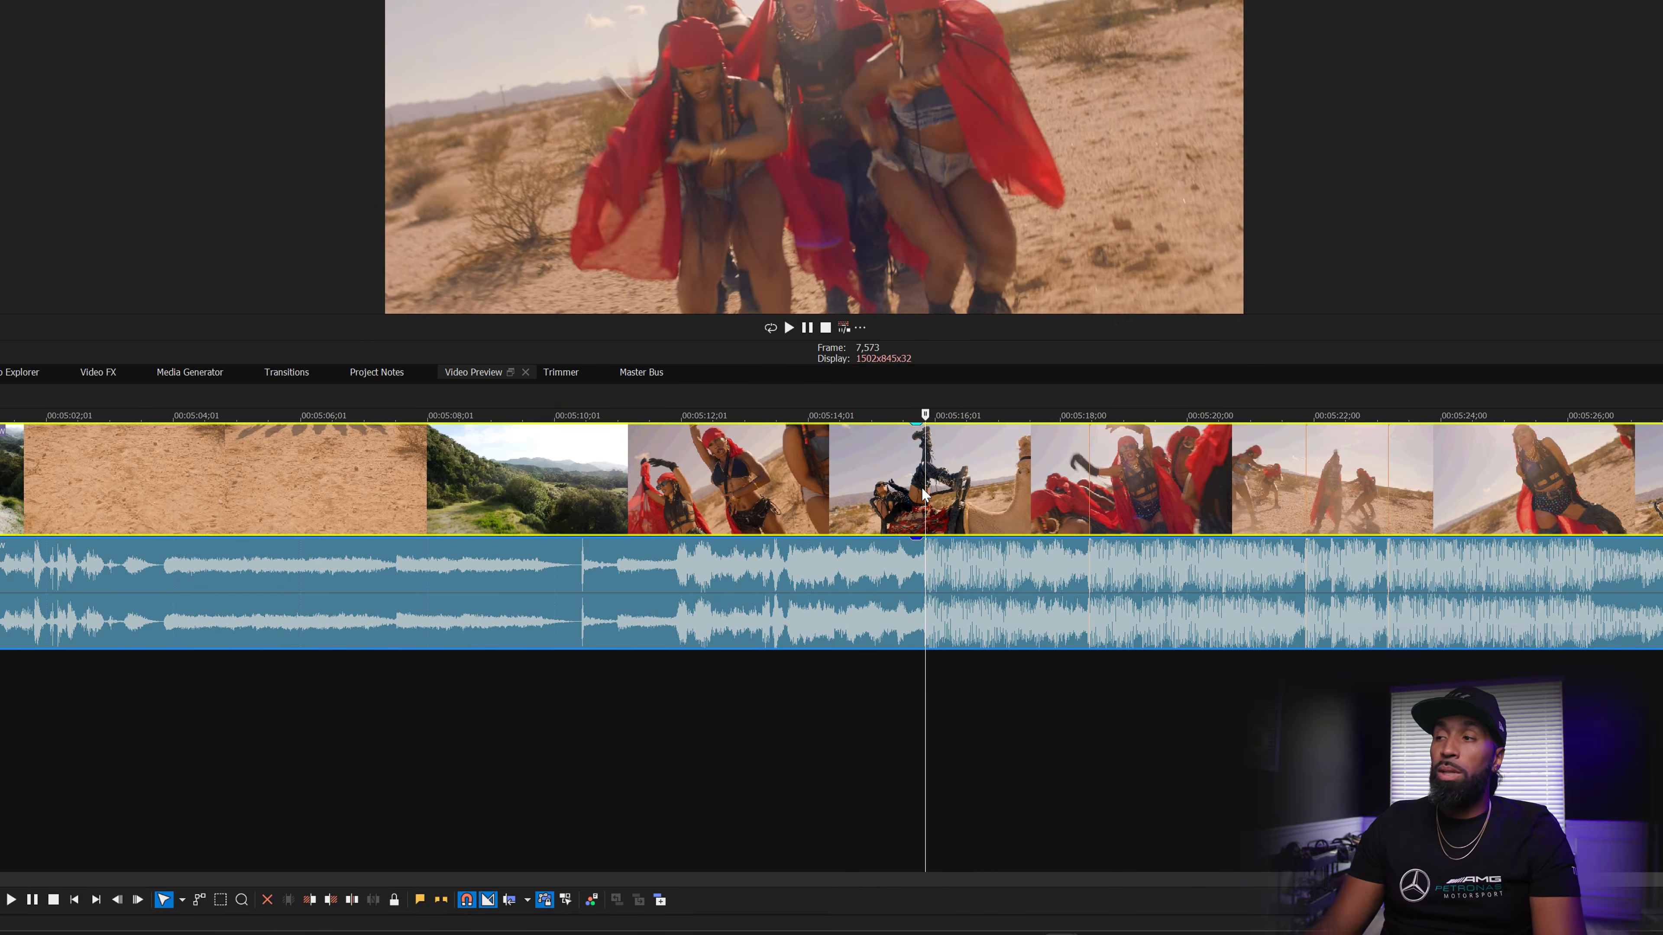
left_click(897, 565)
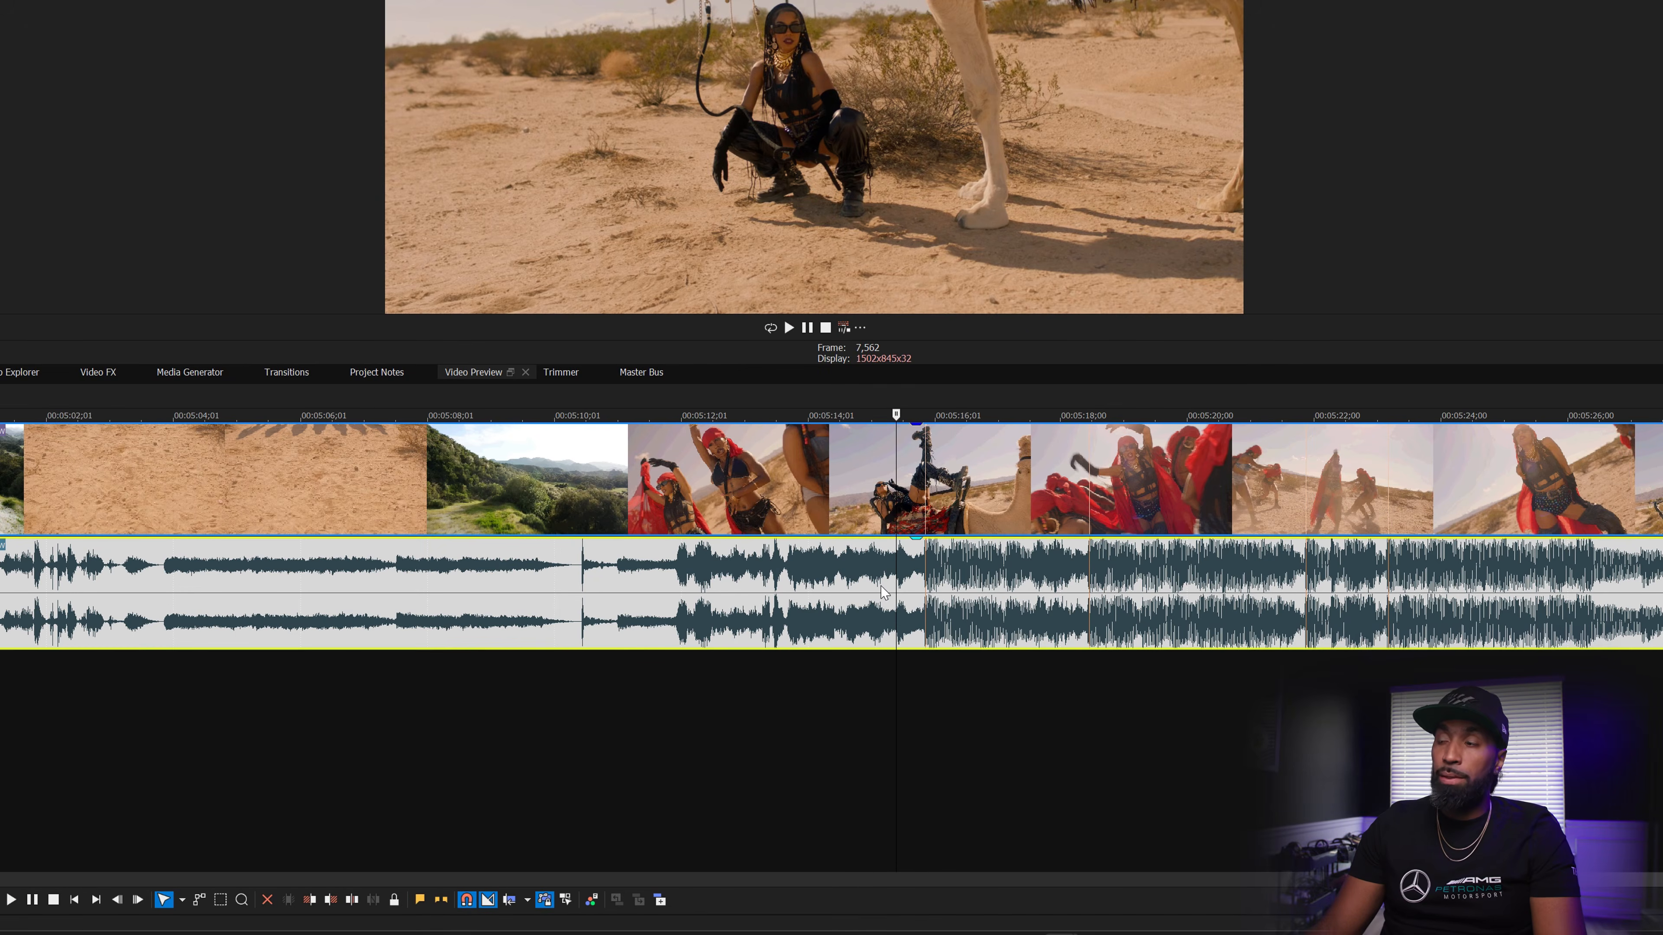
left_click(872, 583)
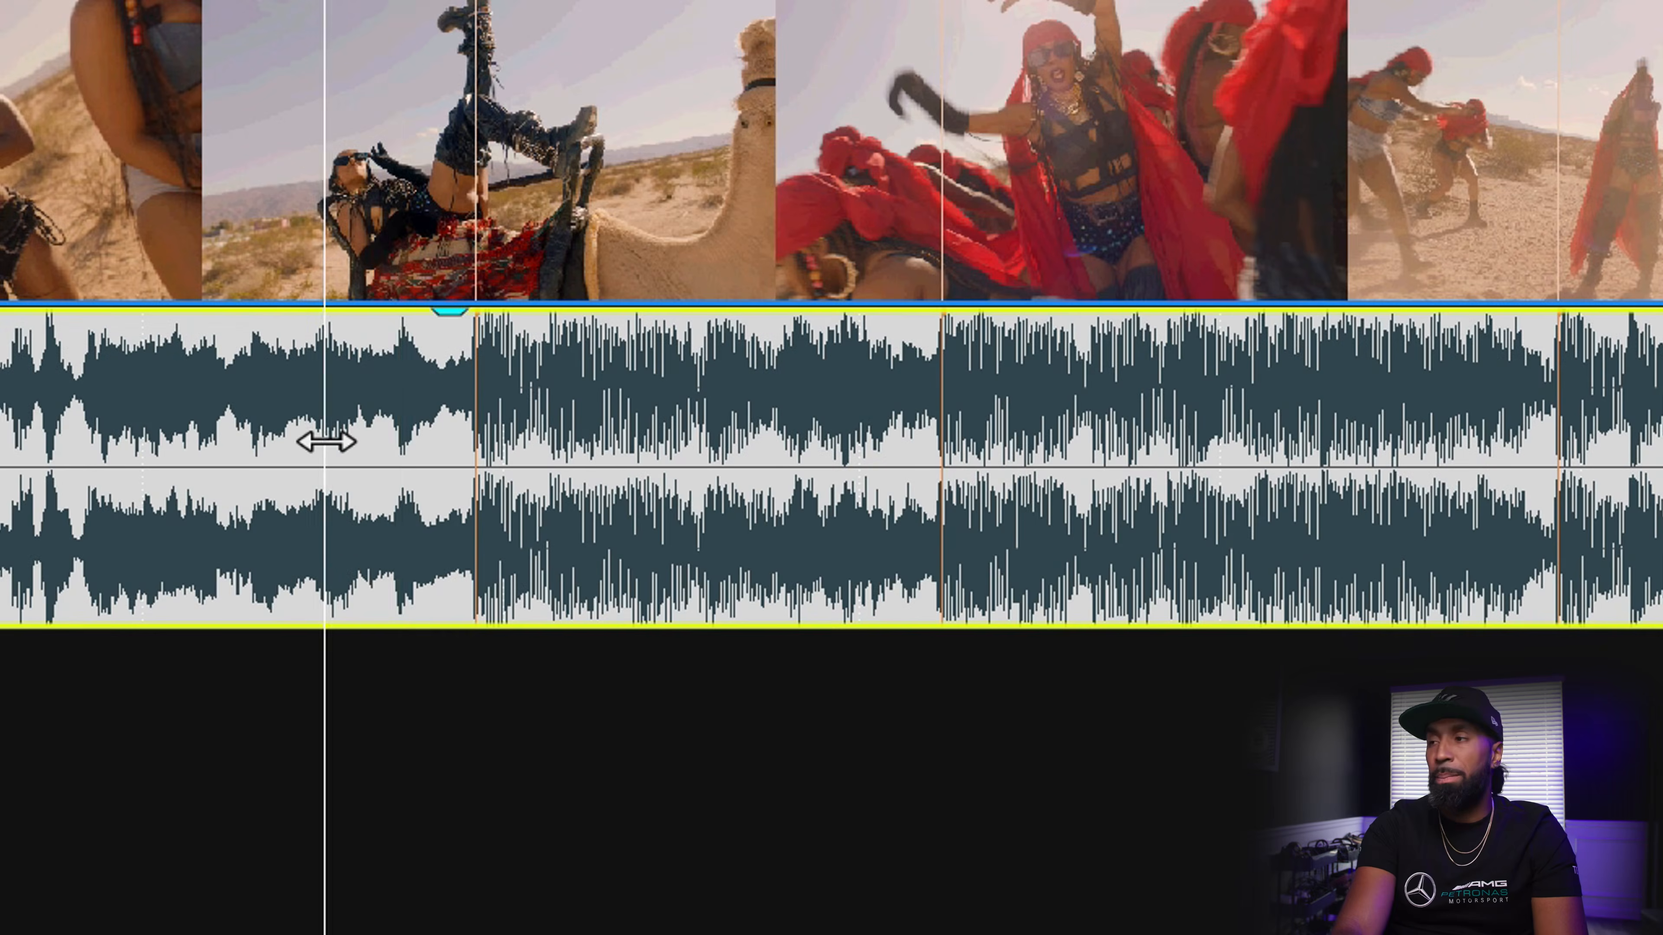
key("space")
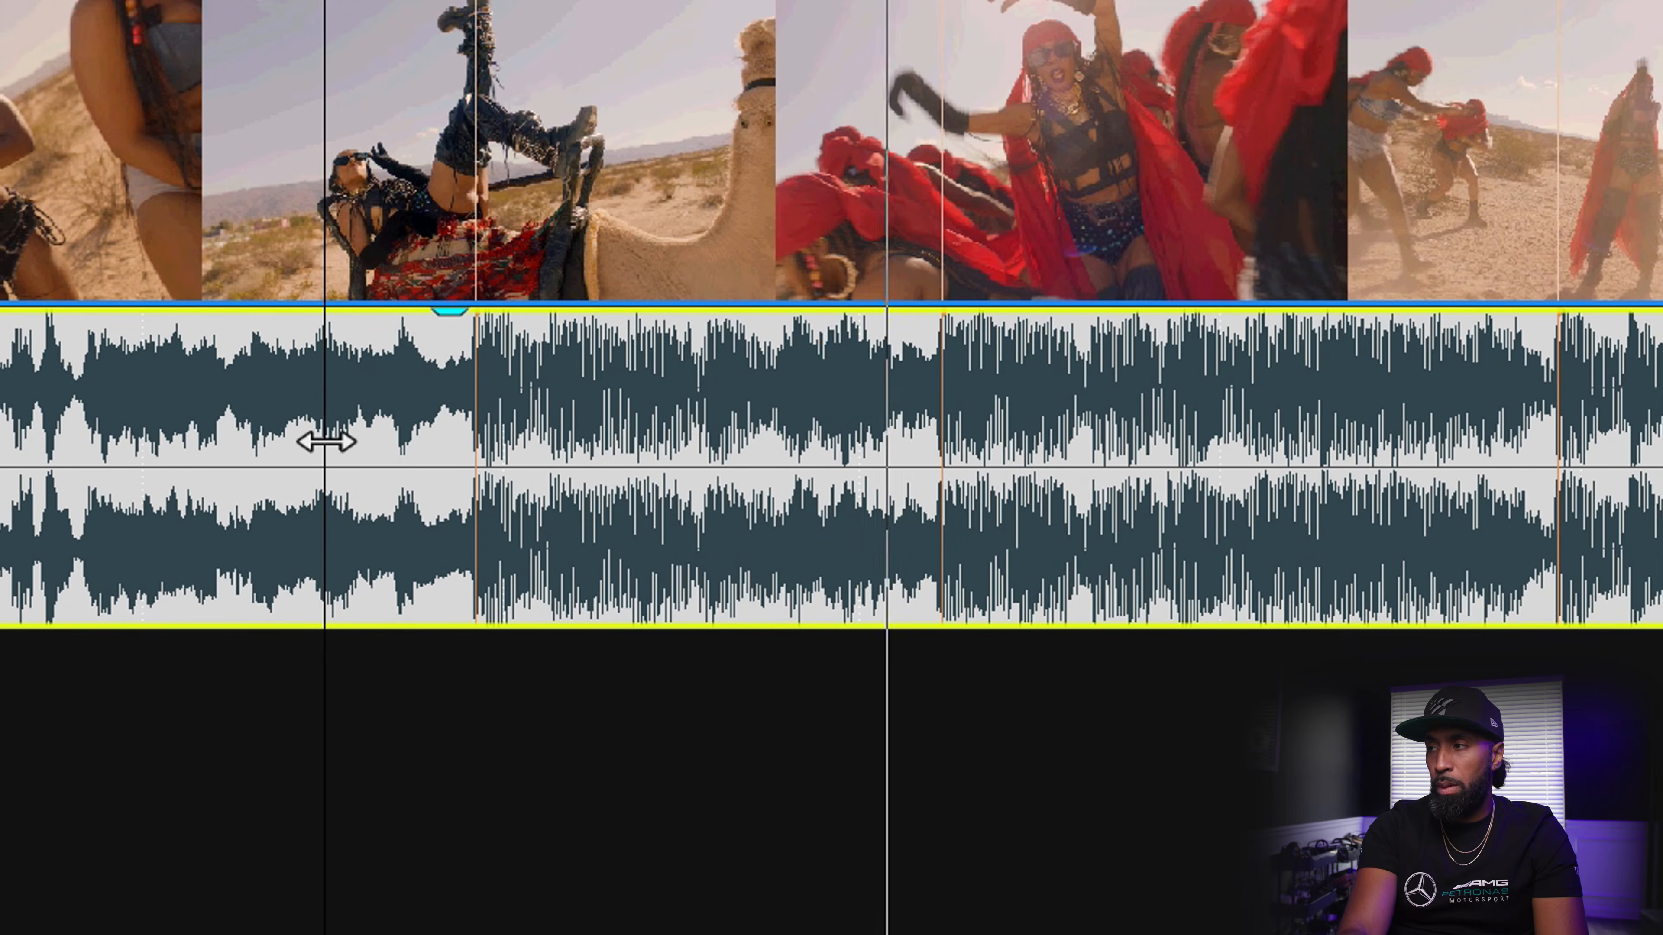
key("space")
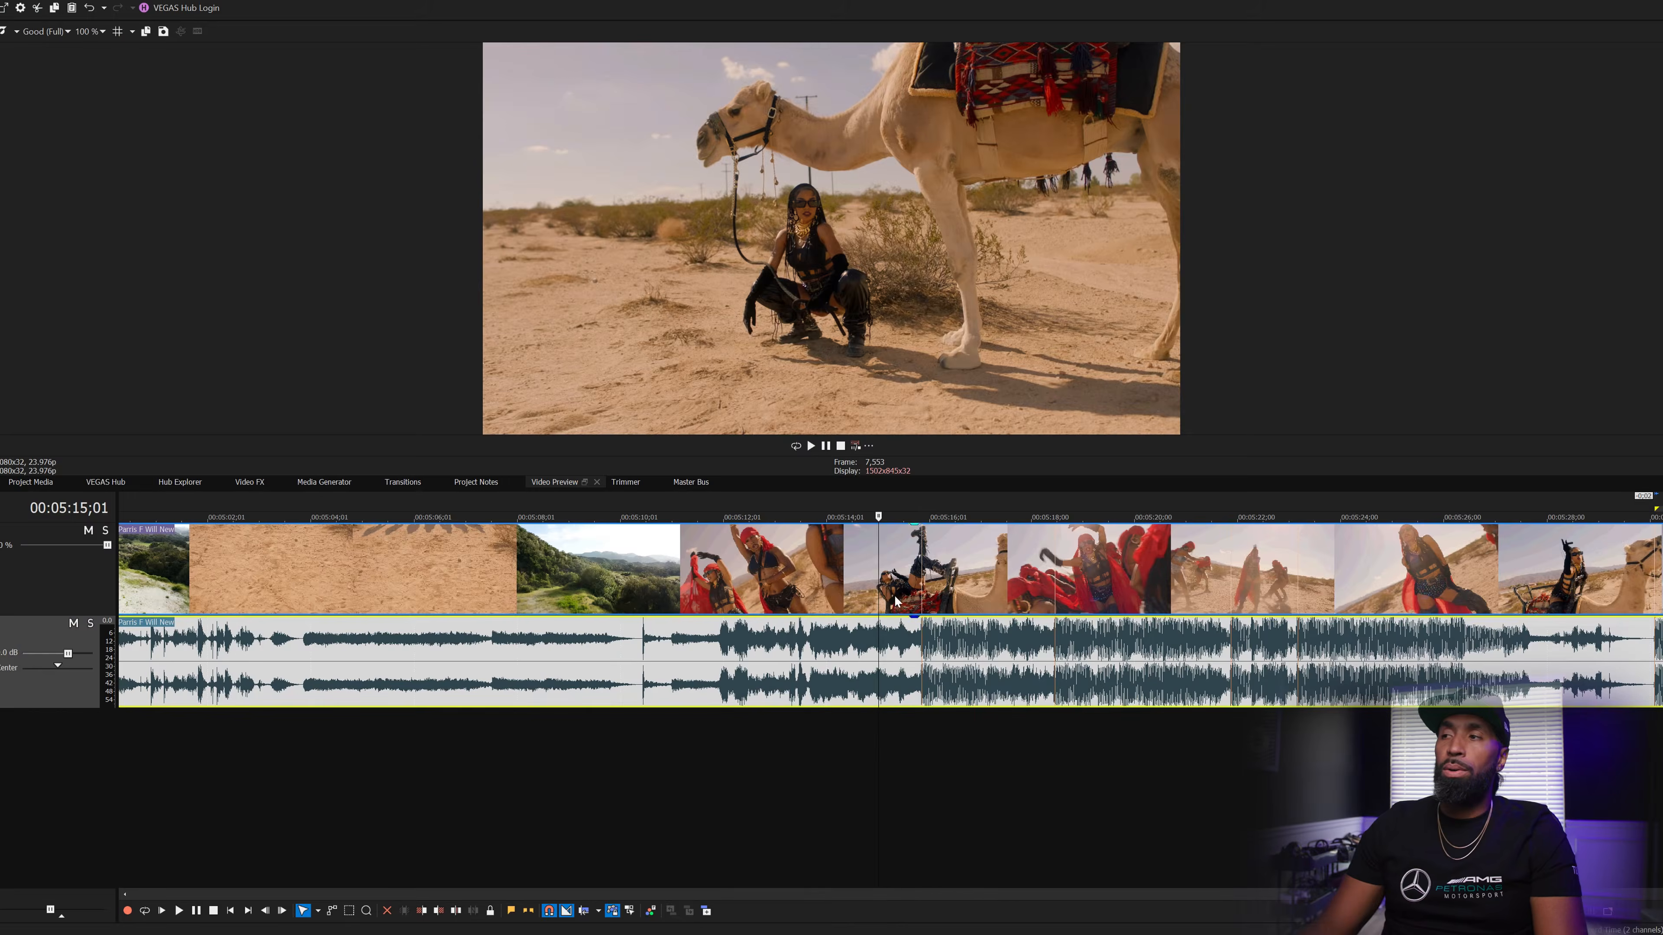
left_click(896, 601)
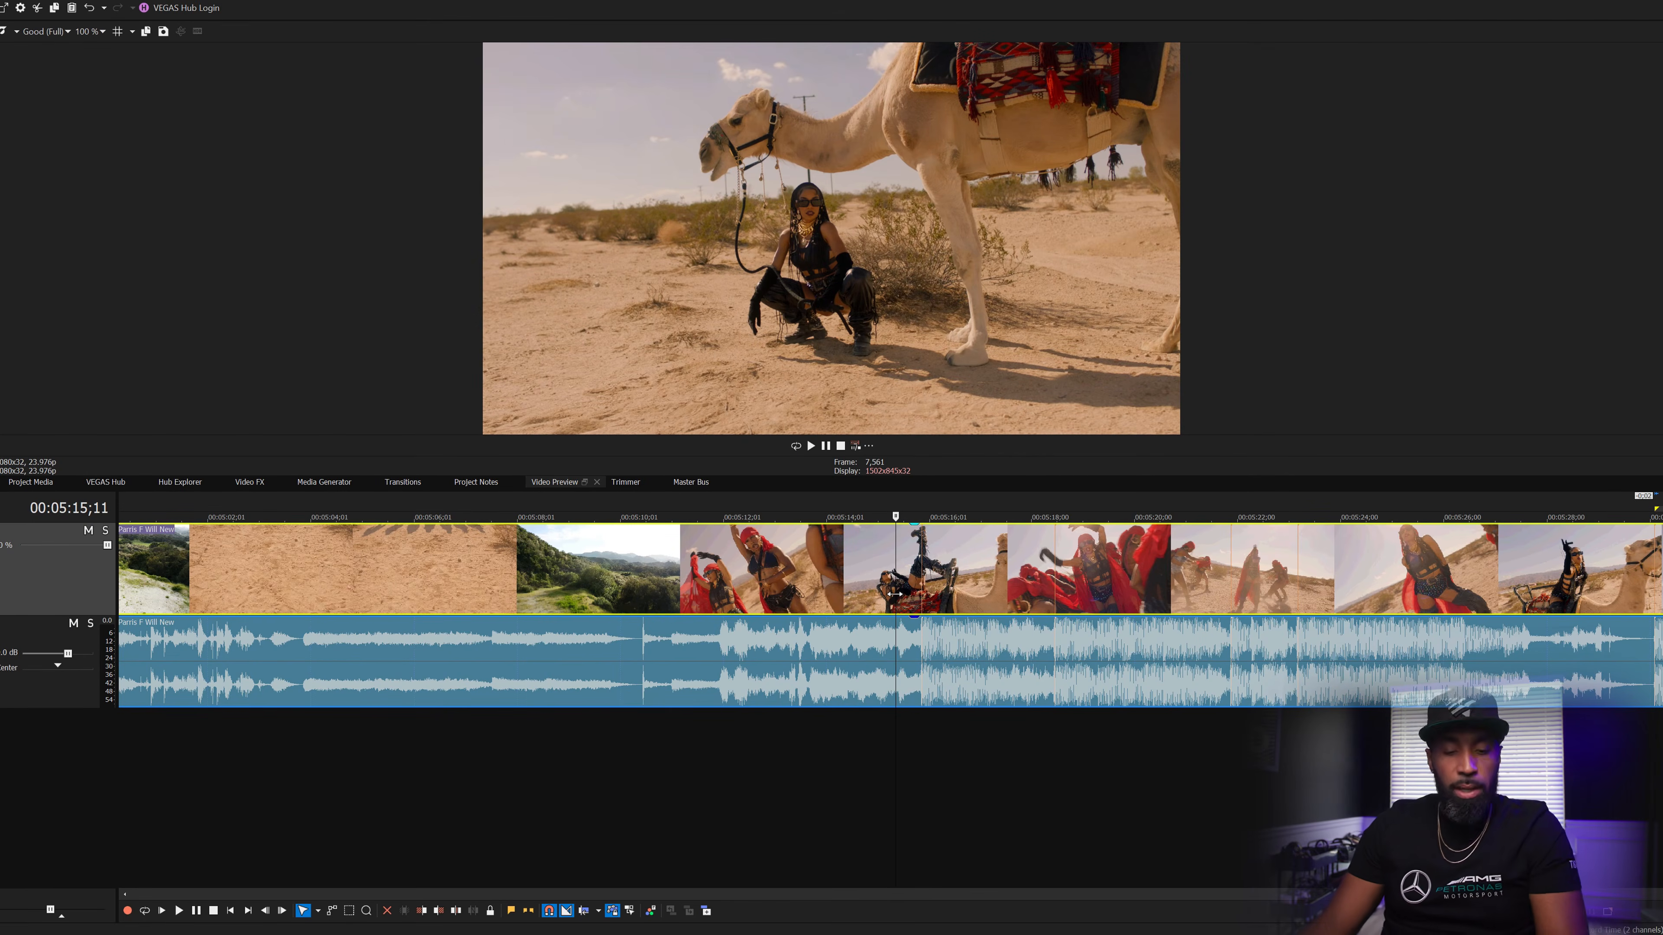
scroll(896, 593, "up", 1)
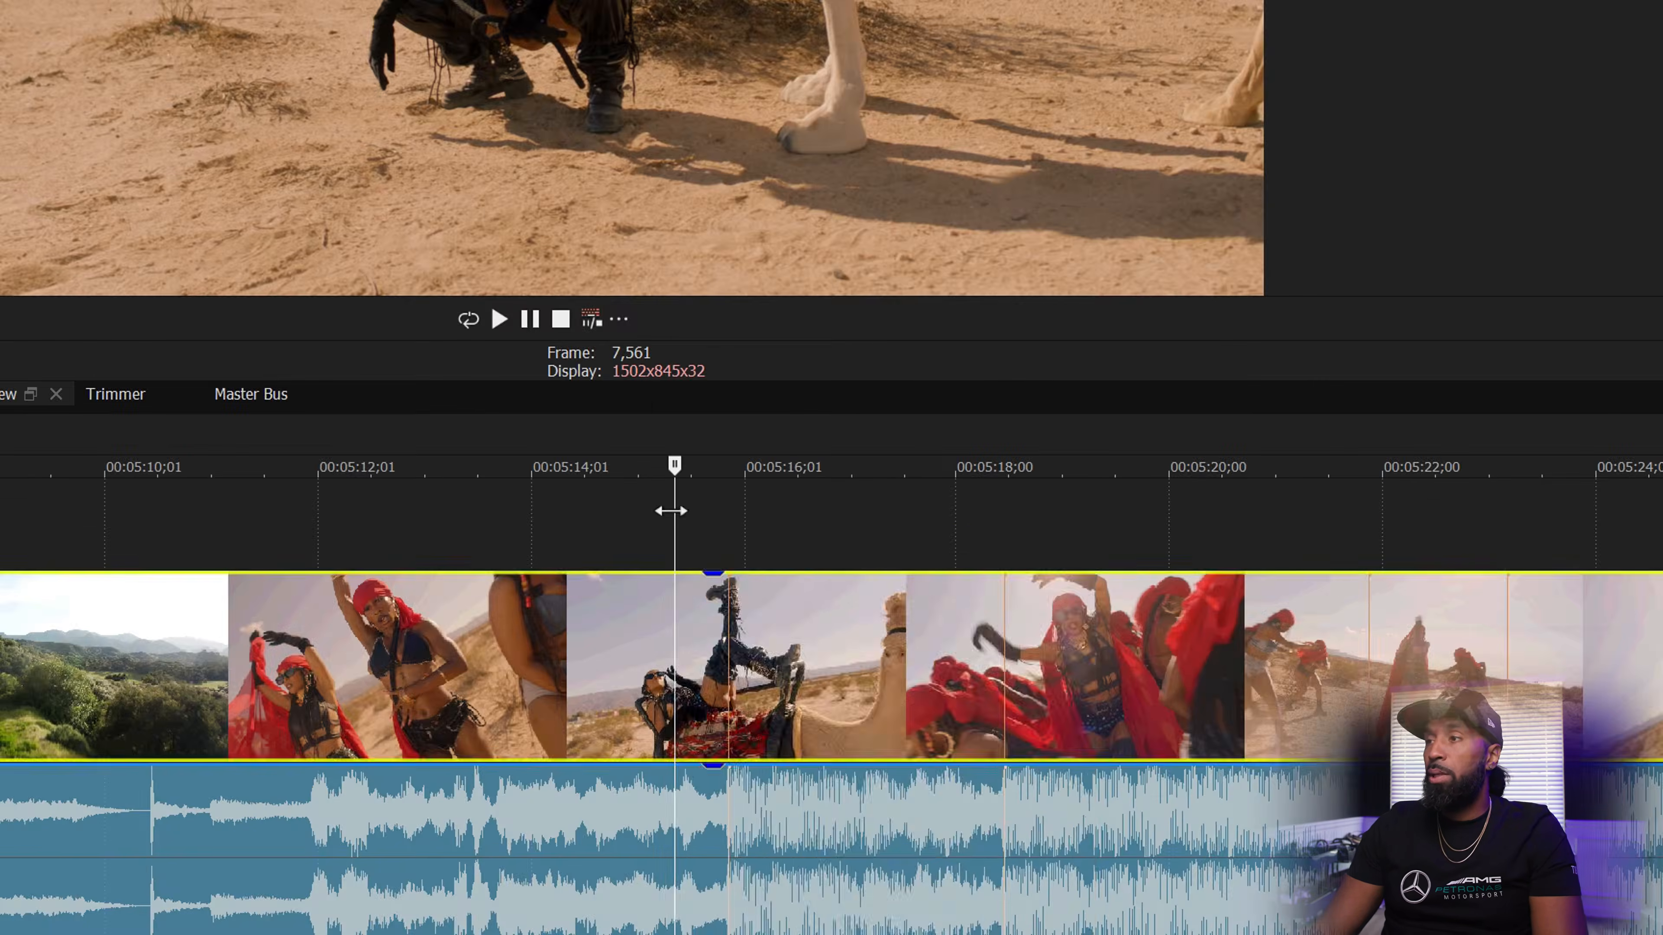
- Insert an adjustment event, split and trim it to a few frames on the 5:15 beat
right_click(893, 541)
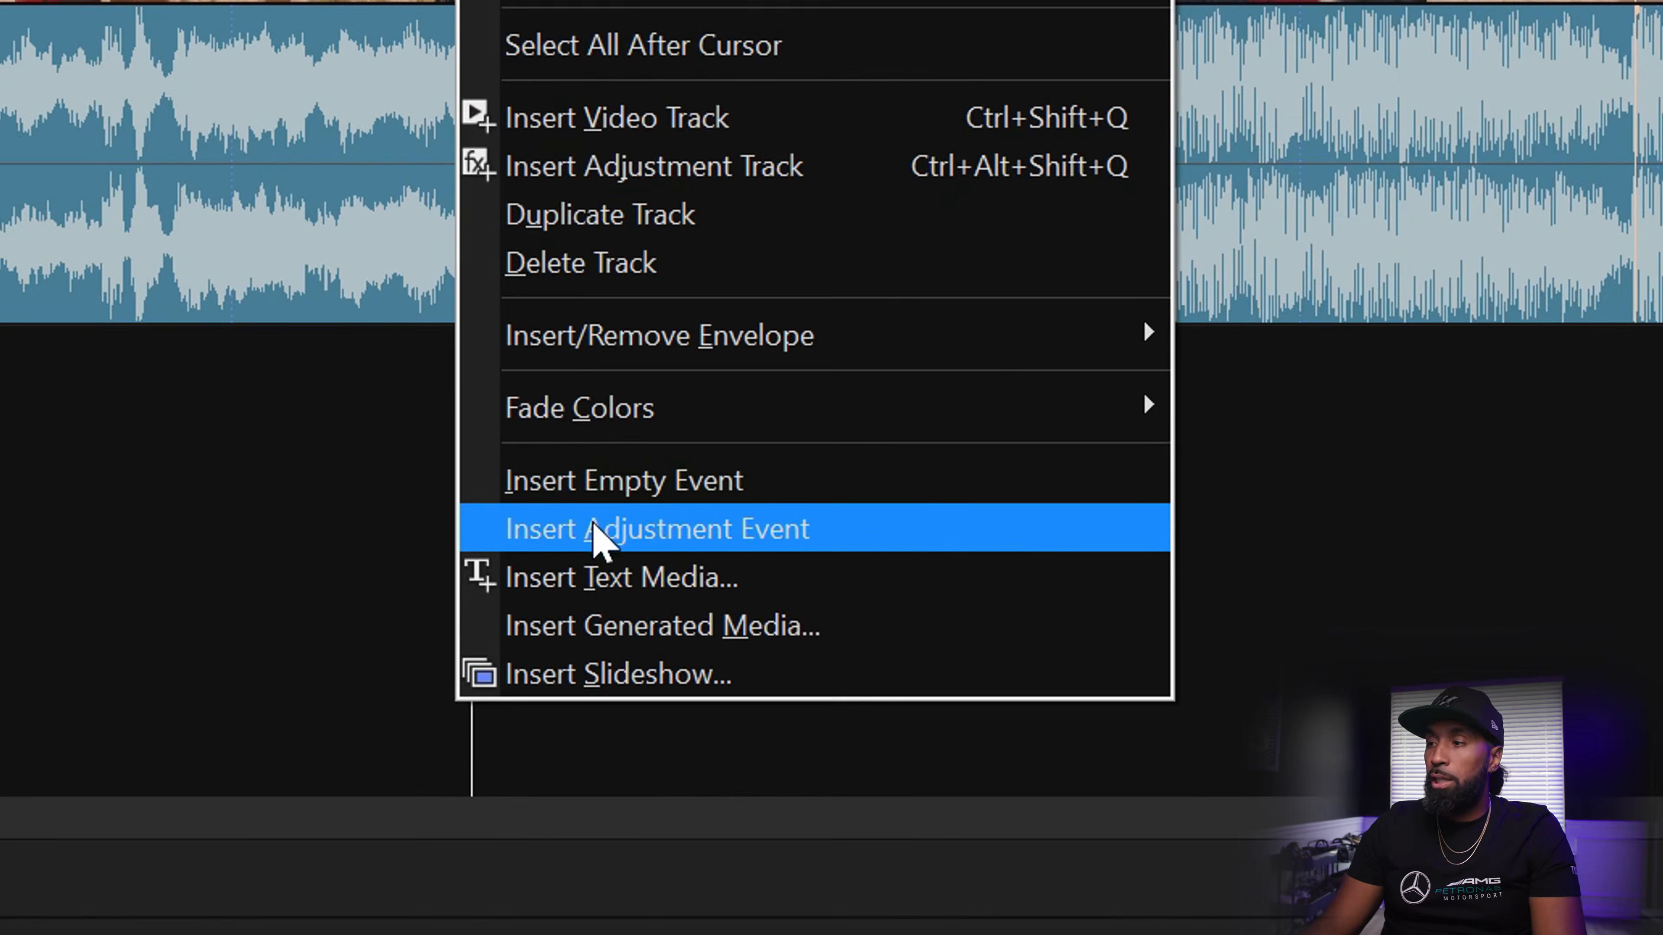
left_click(748, 934)
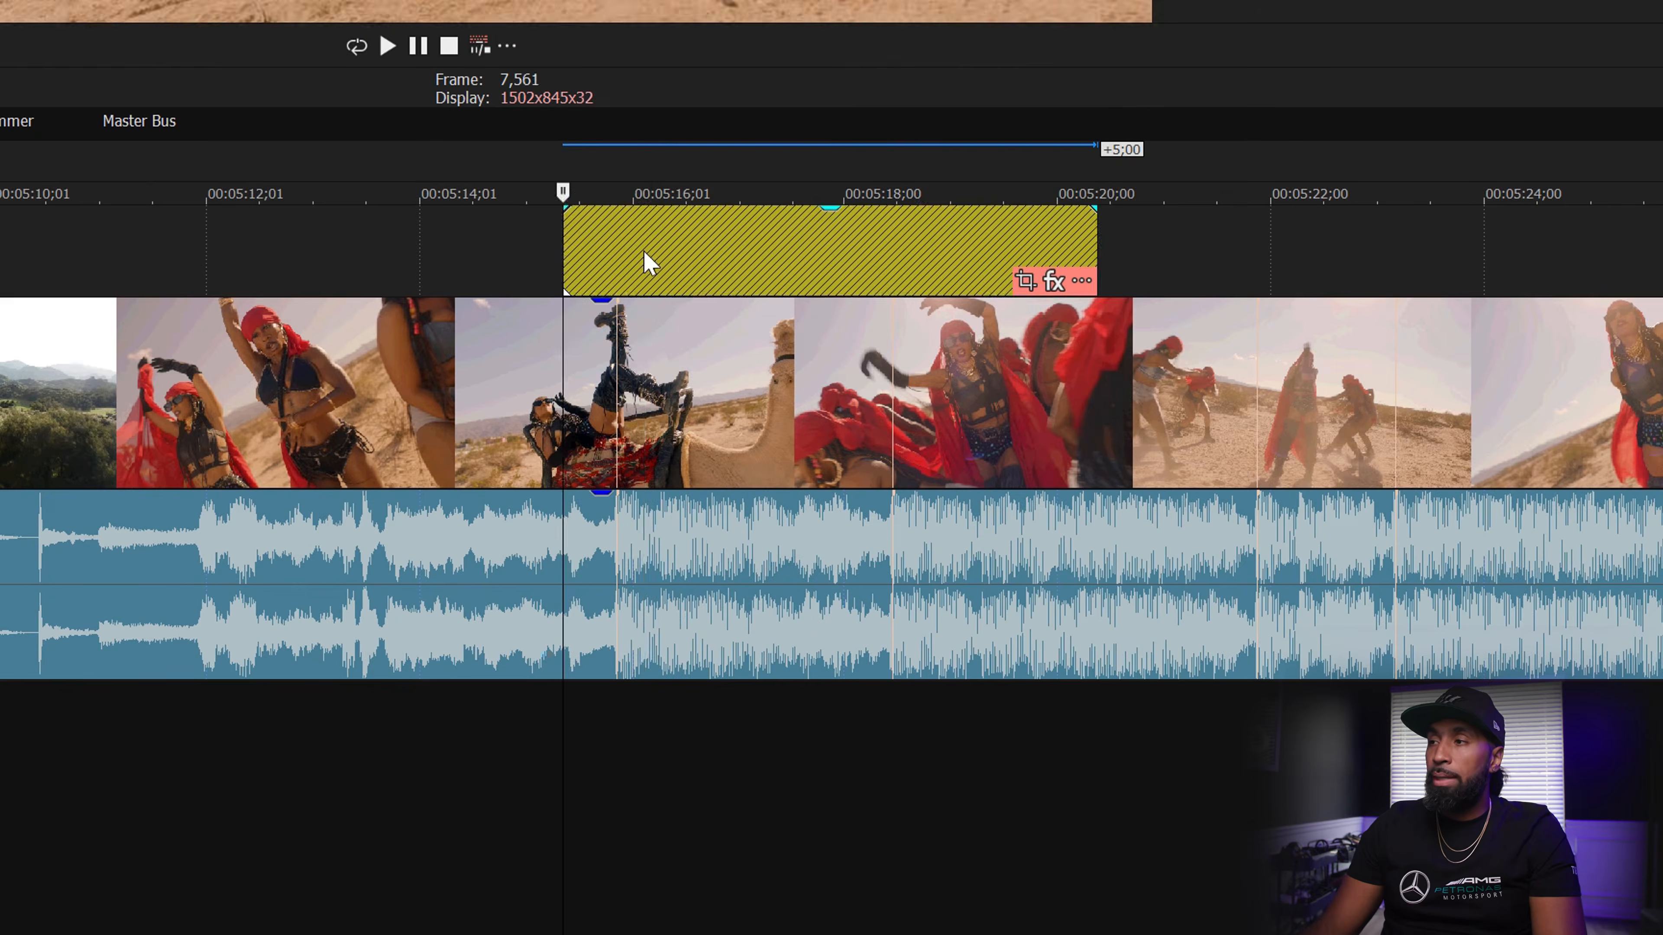
left_click(643, 253)
key("s")
left_click(684, 248)
key("Delete")
left_click(608, 232)
scroll(614, 242, "up", 3)
left_click_drag(552, 249, 676, 256)
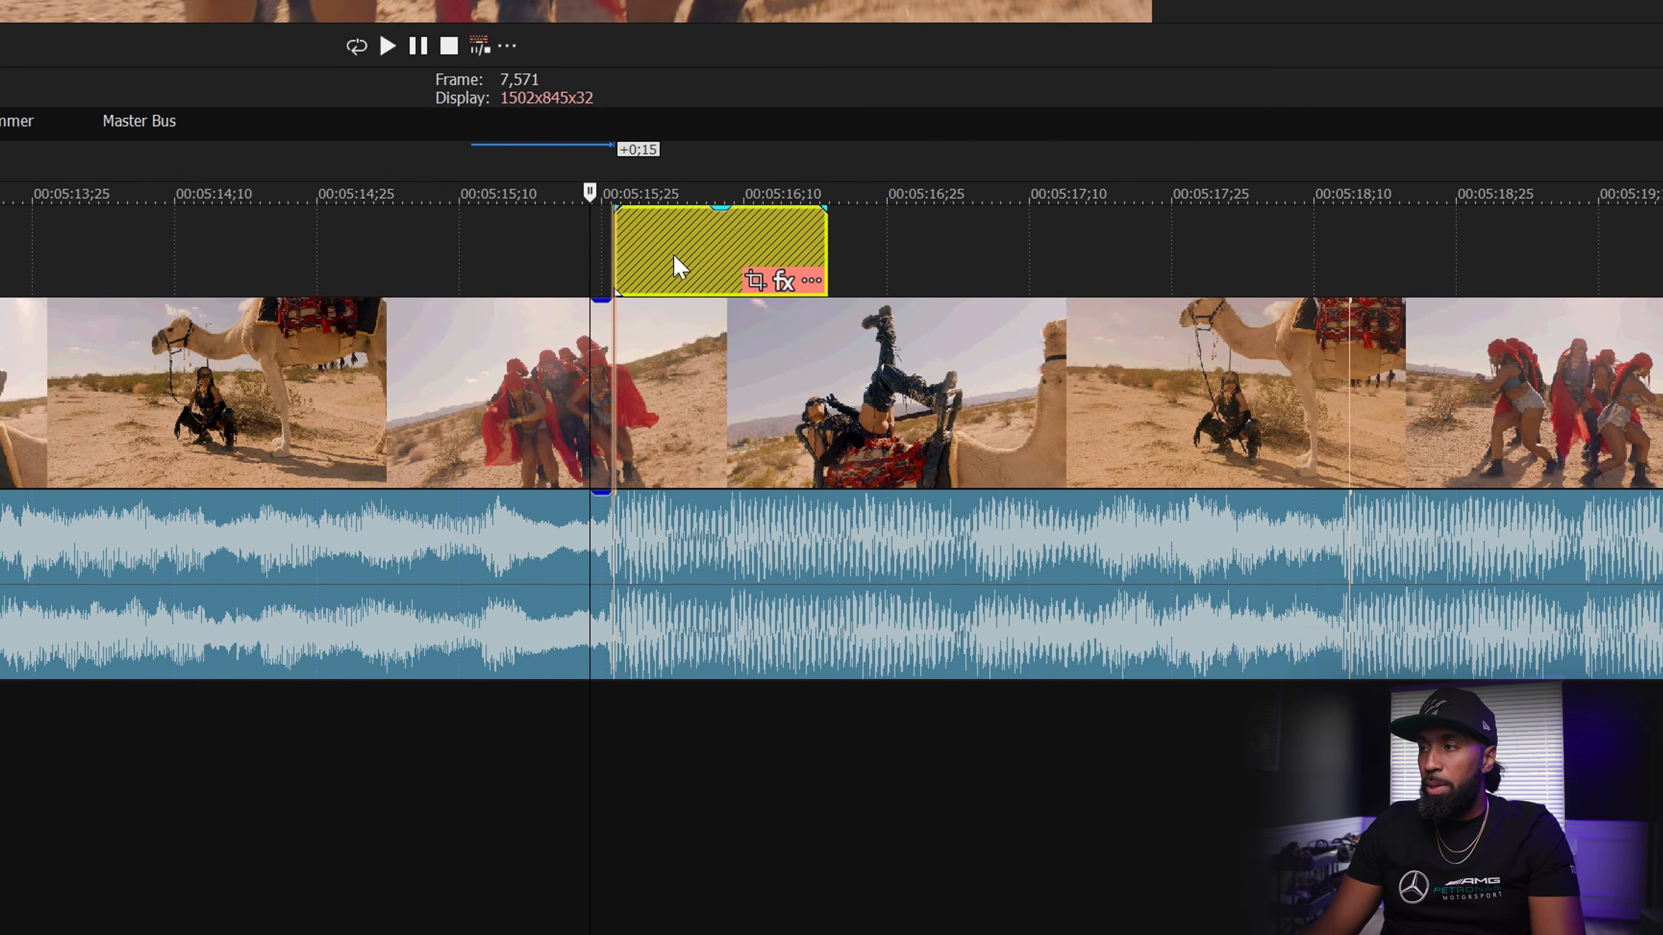
left_click_drag(824, 249, 707, 248)
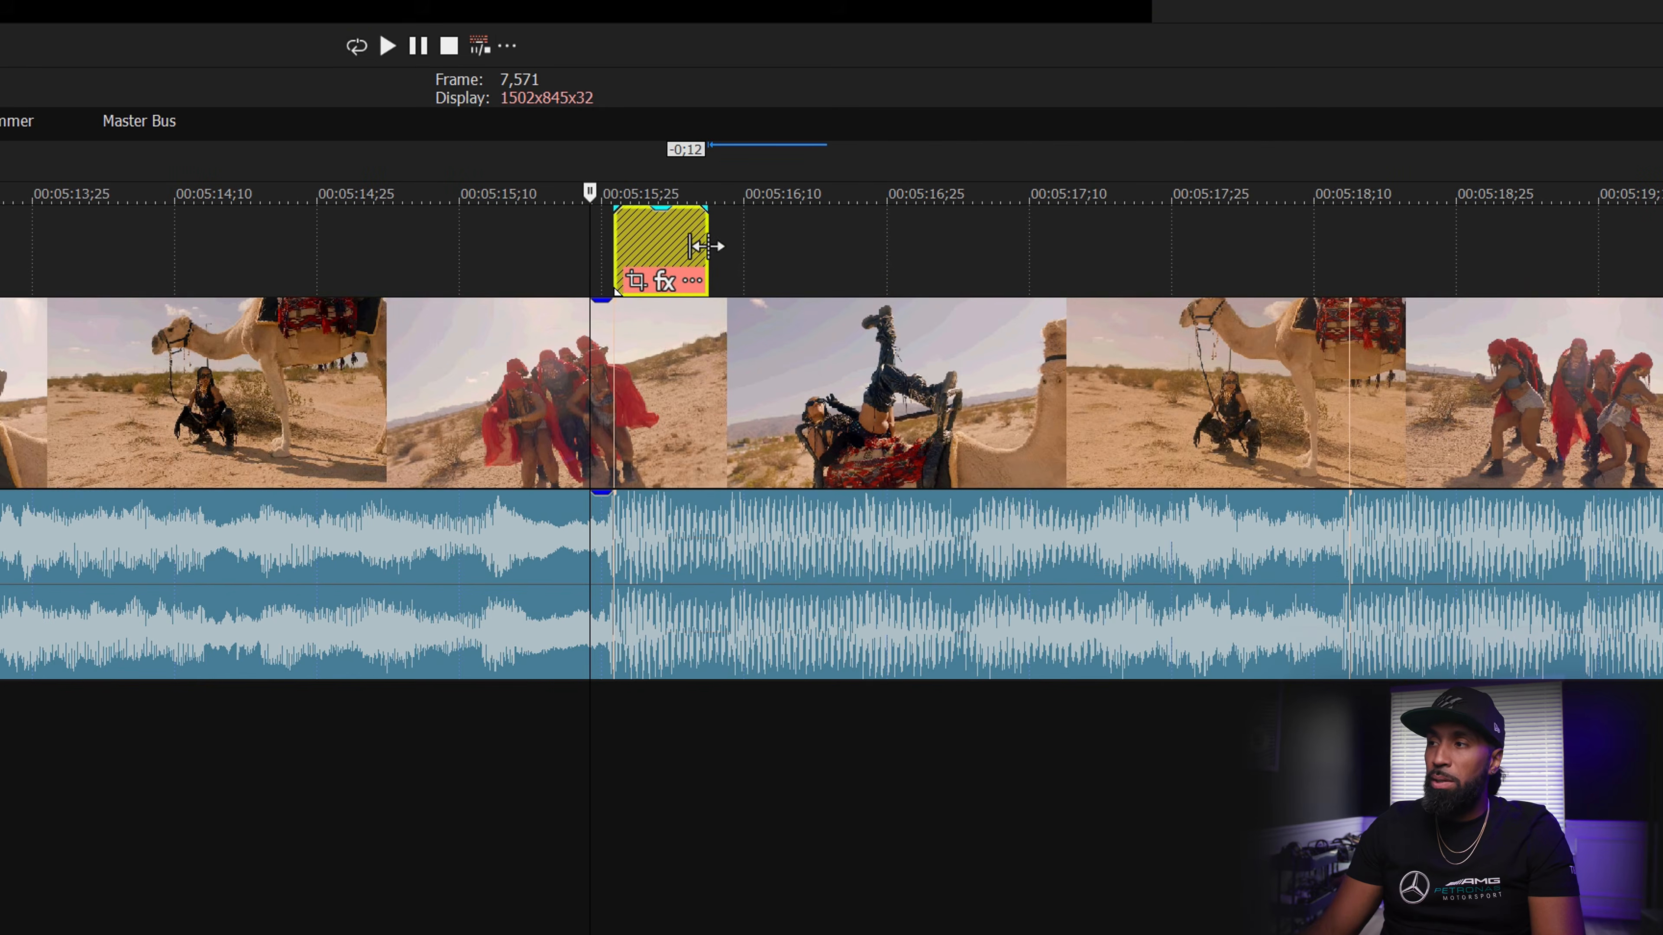
- Shrink the event's Pan/Crop frame to 1,598.5 × 899.2 to zoom in
left_click(635, 281)
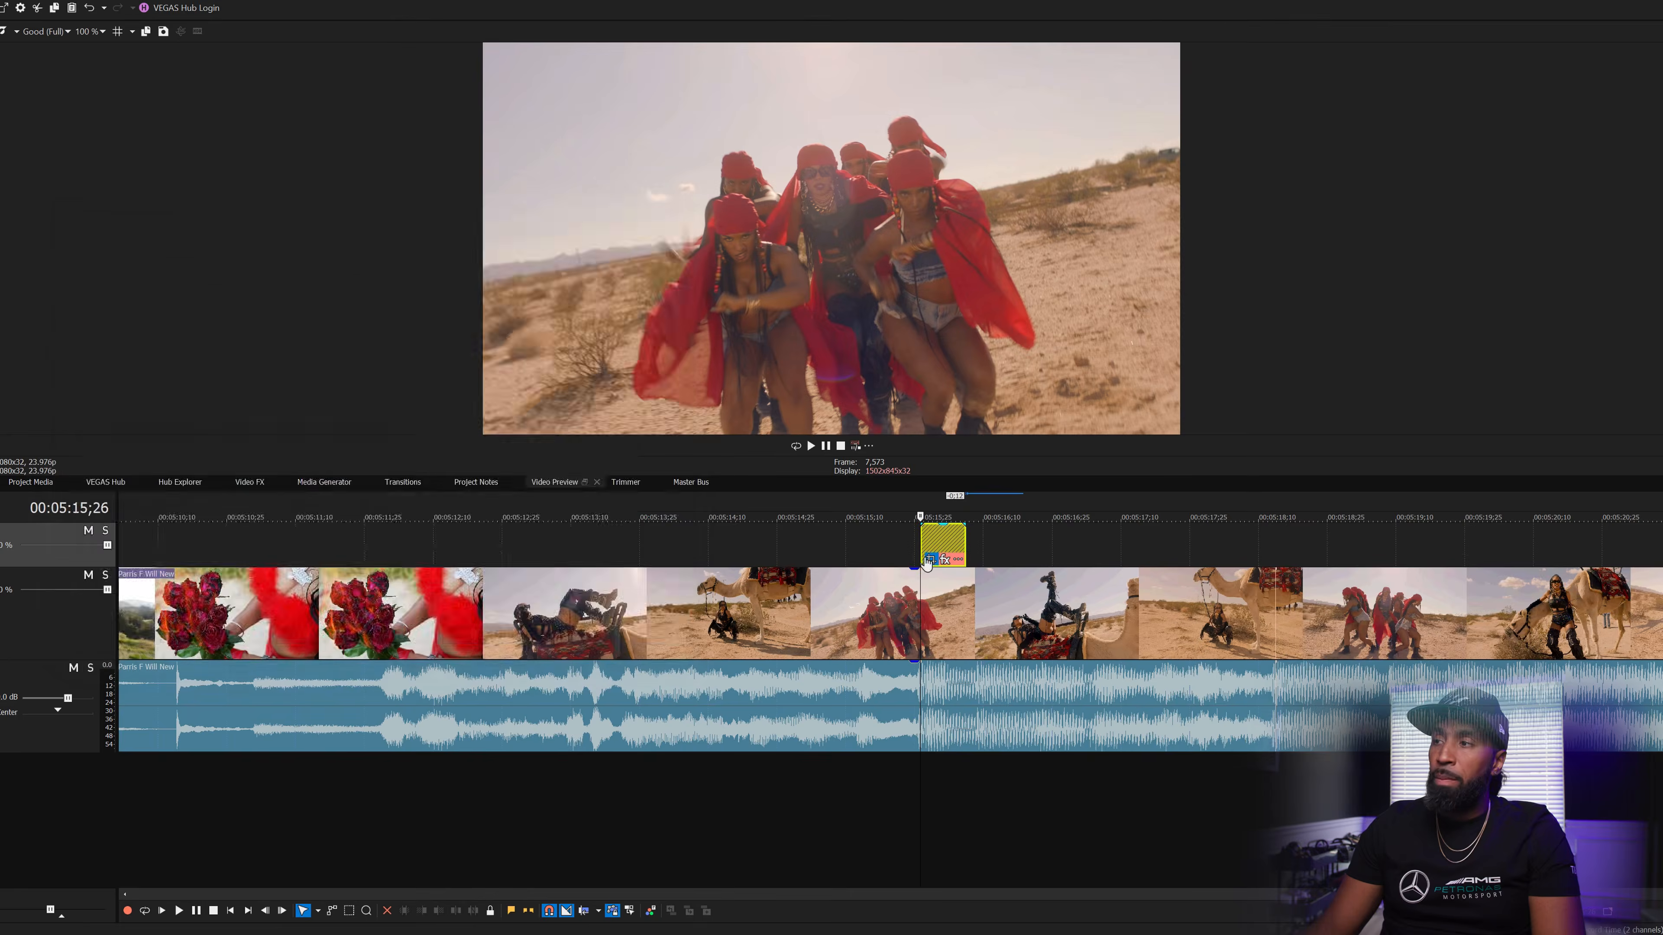
left_click_drag(667, 550, 631, 529)
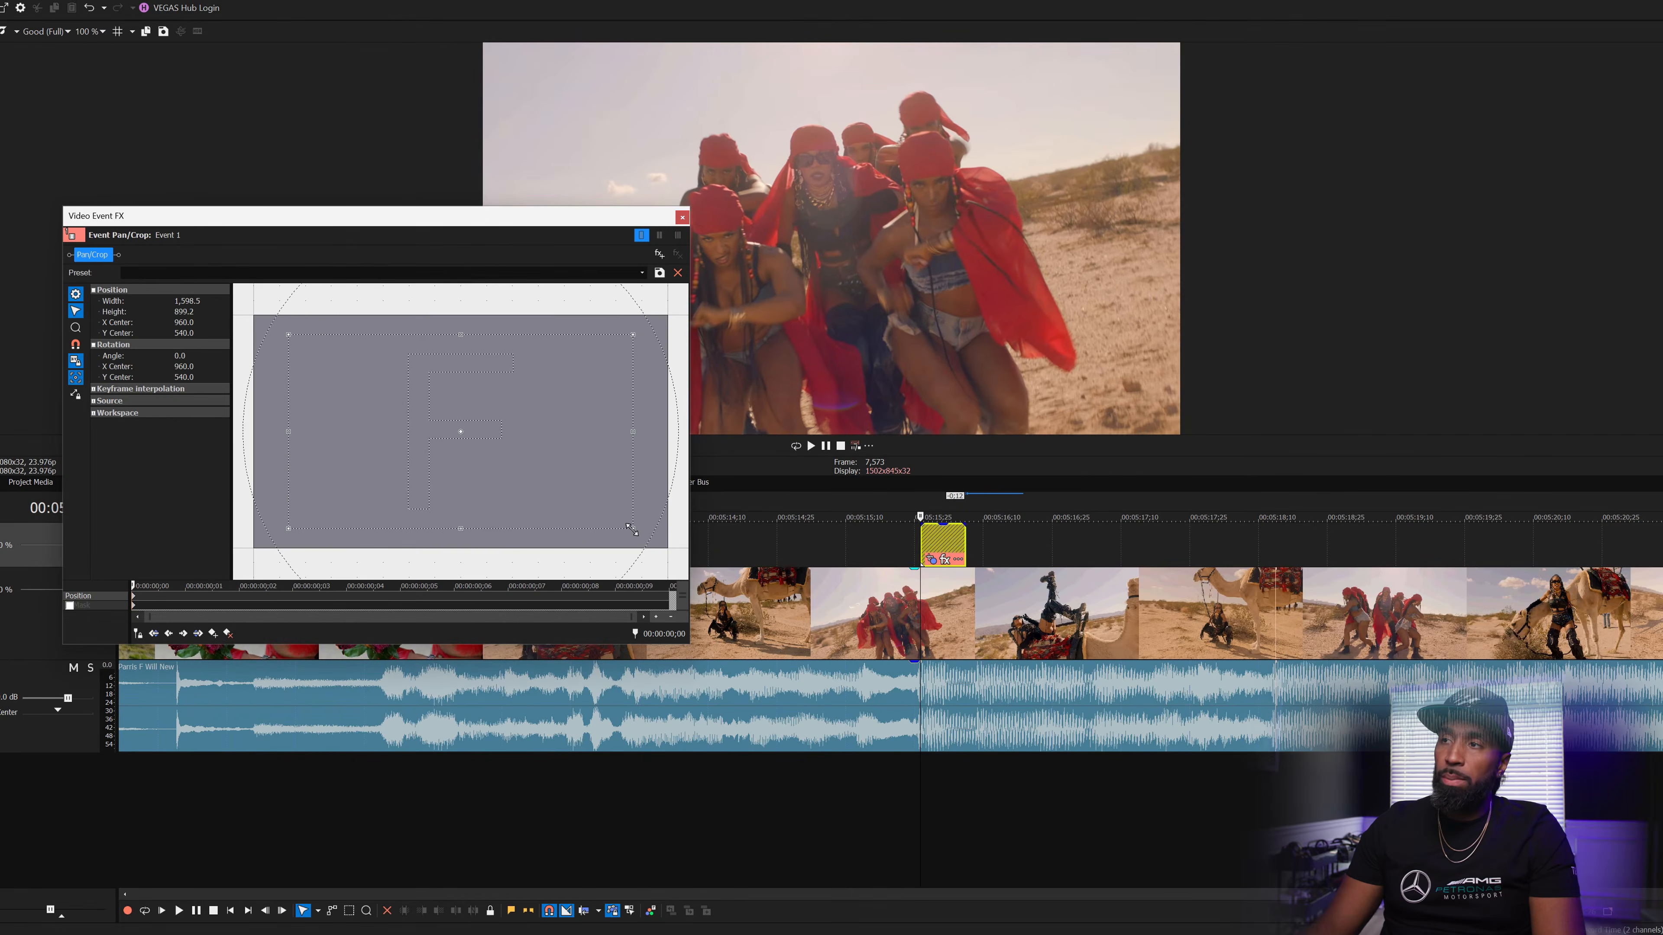
left_click(682, 215)
scroll(982, 524, "down", 2)
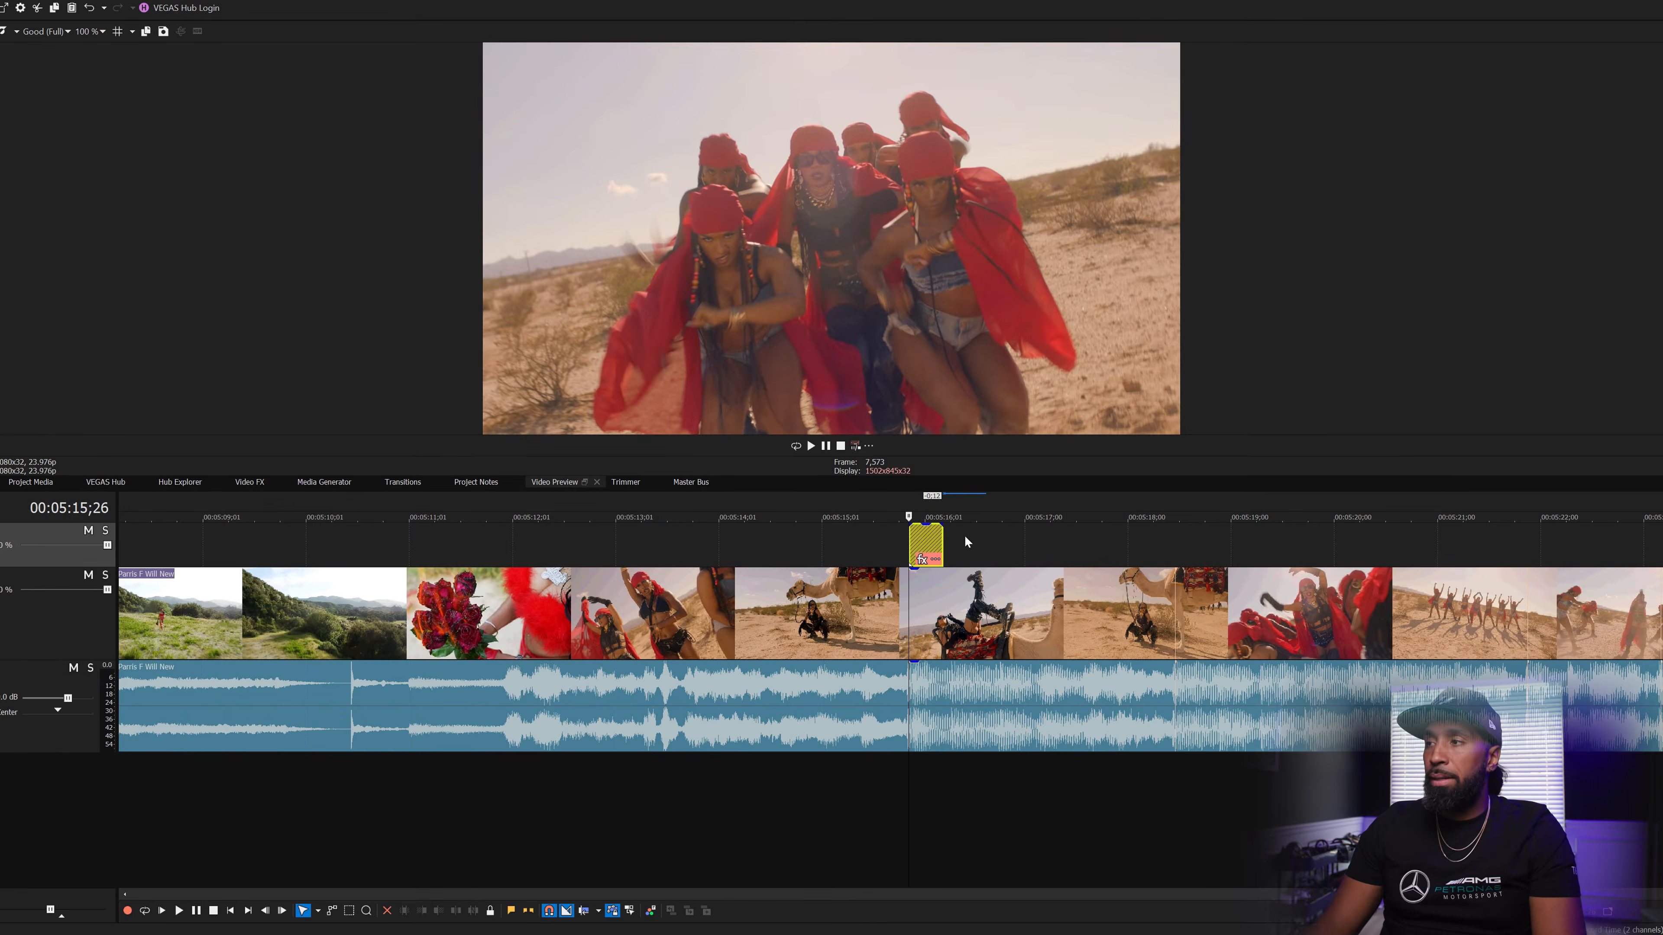
right_click(930, 539)
- Copy the zoom adjustment event onto the 5:18 beat and check its Pan/Crop
left_click(595, 350)
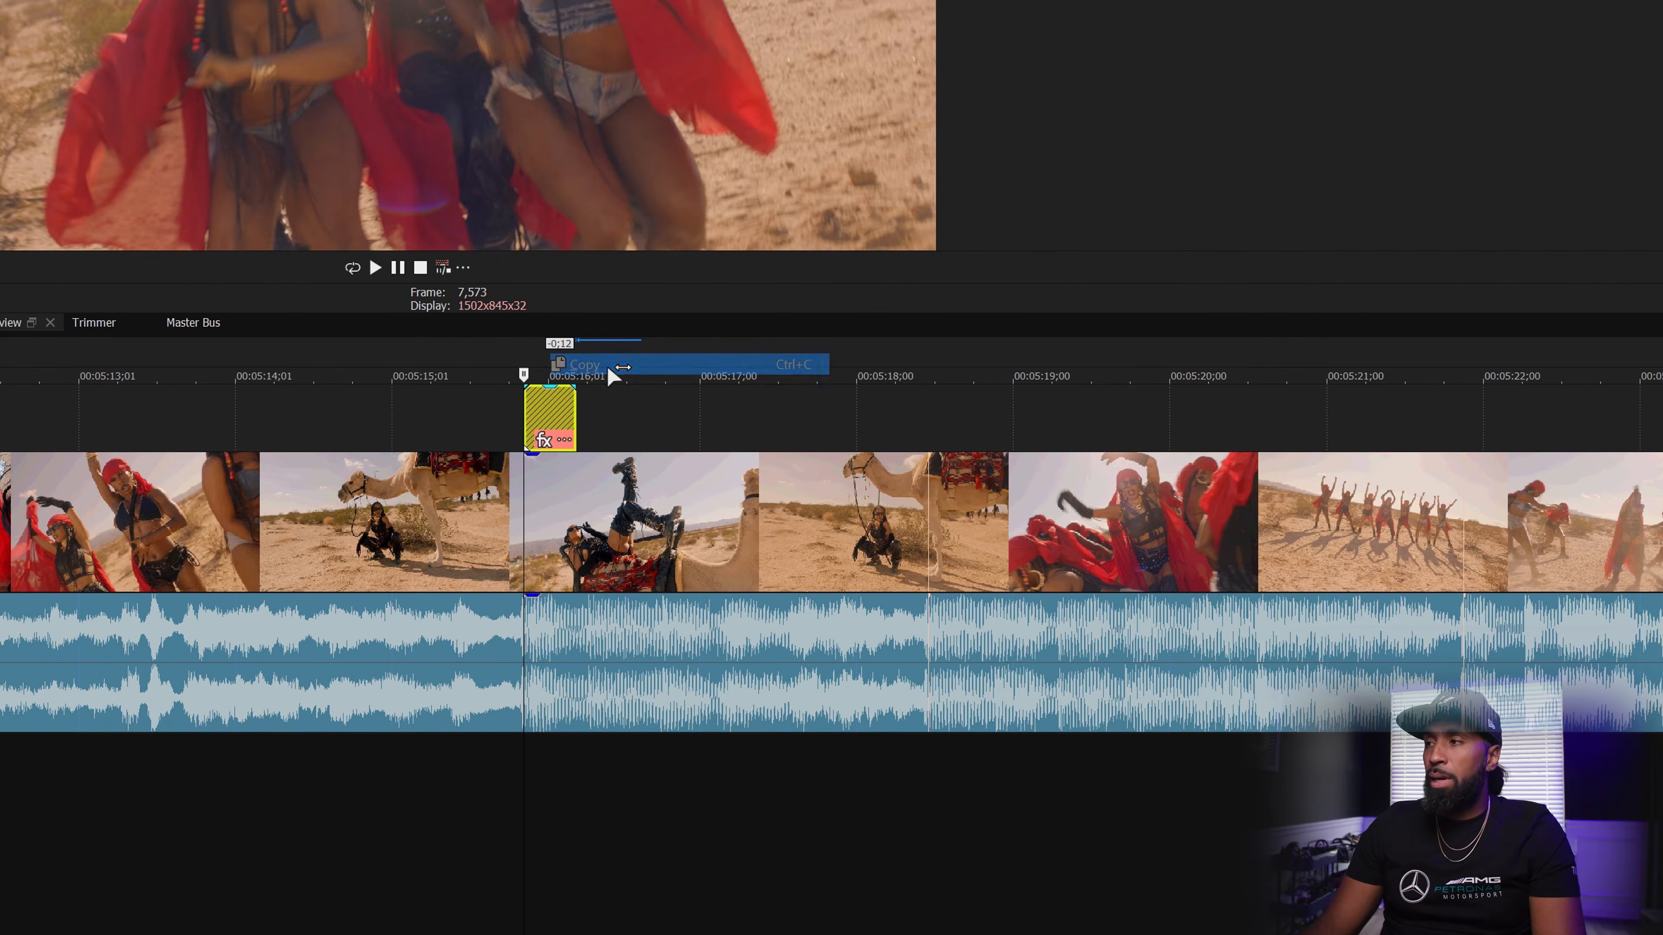
left_click(929, 421)
right_click(931, 417)
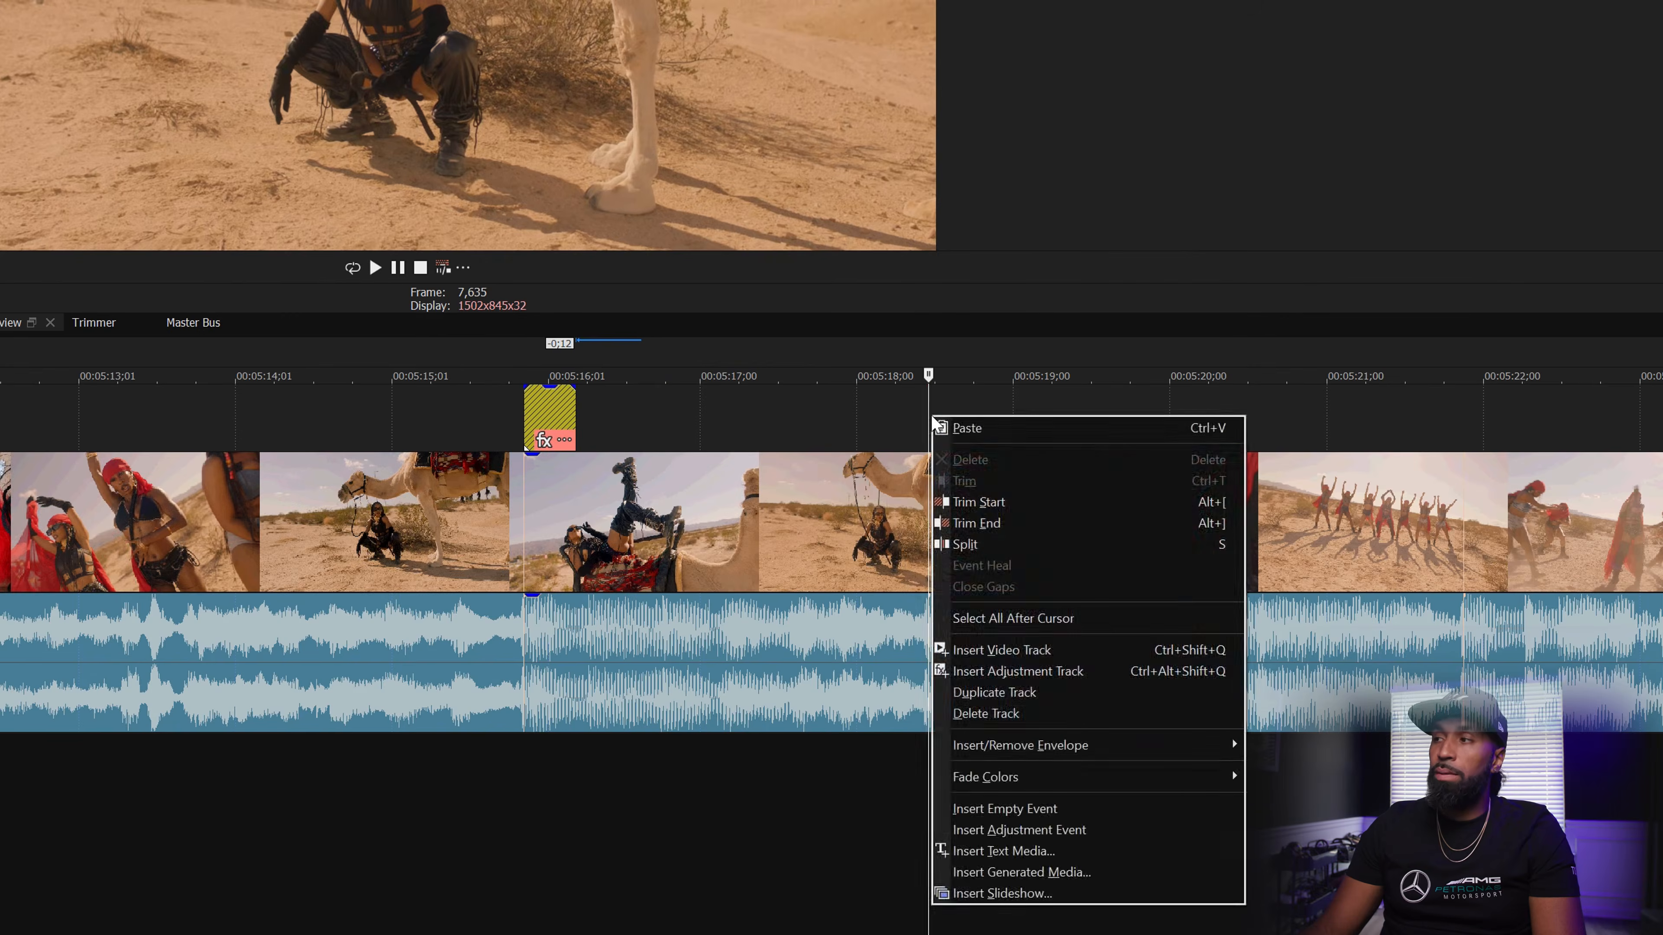
left_click(966, 428)
scroll(867, 432, "up", 3)
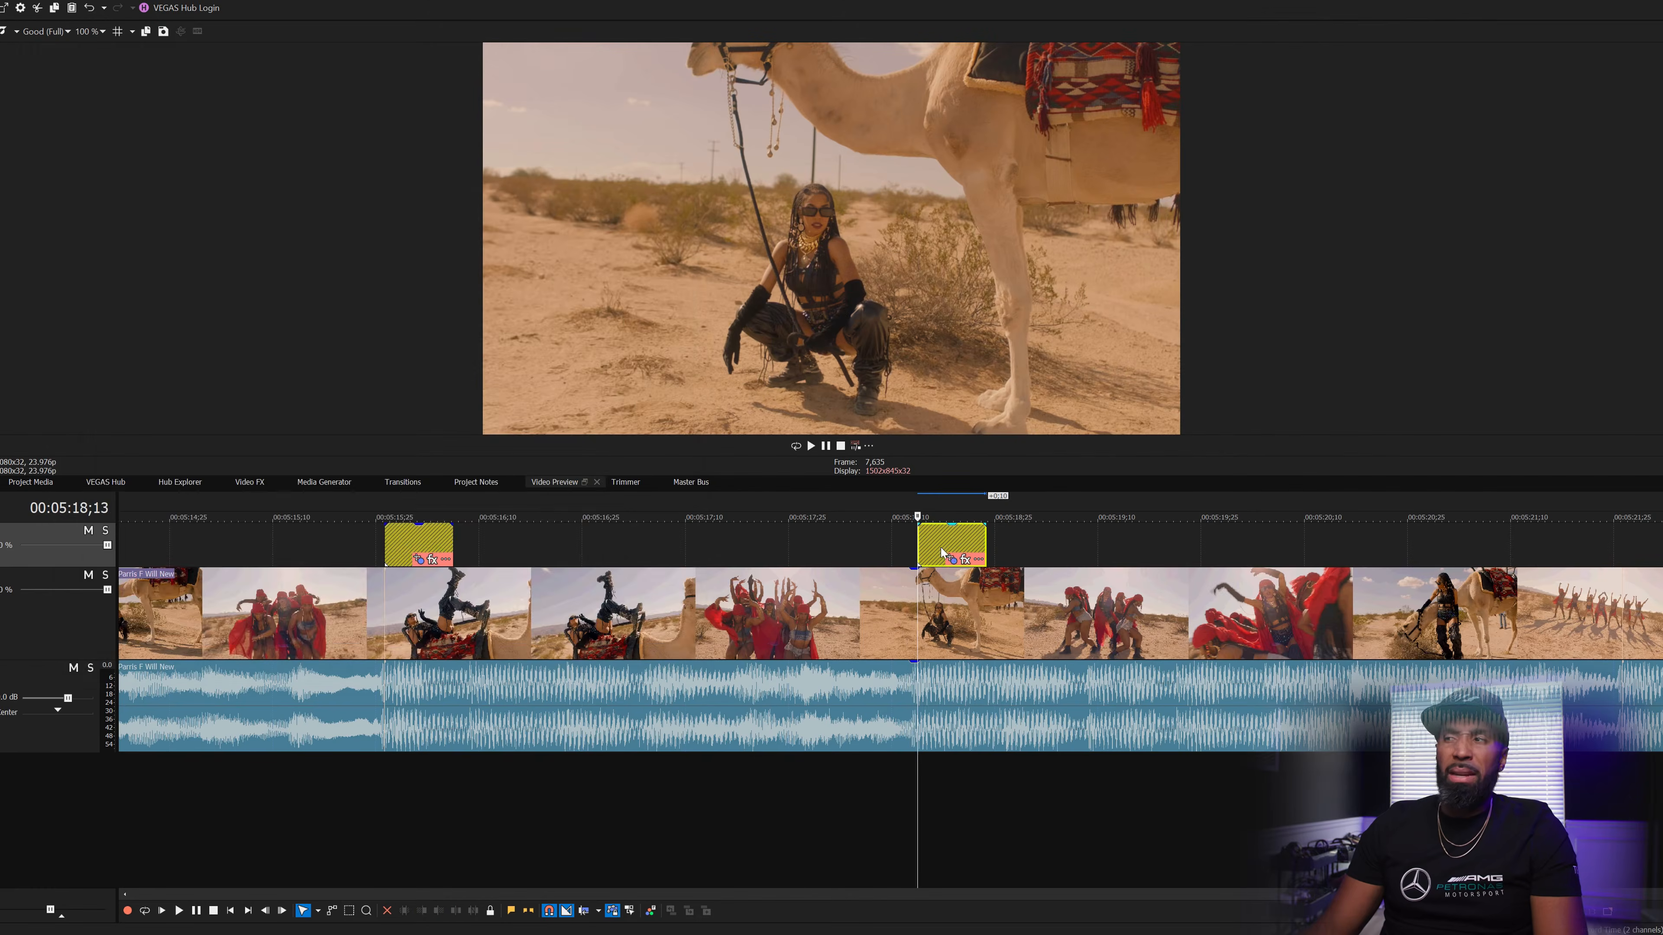
left_click(950, 560)
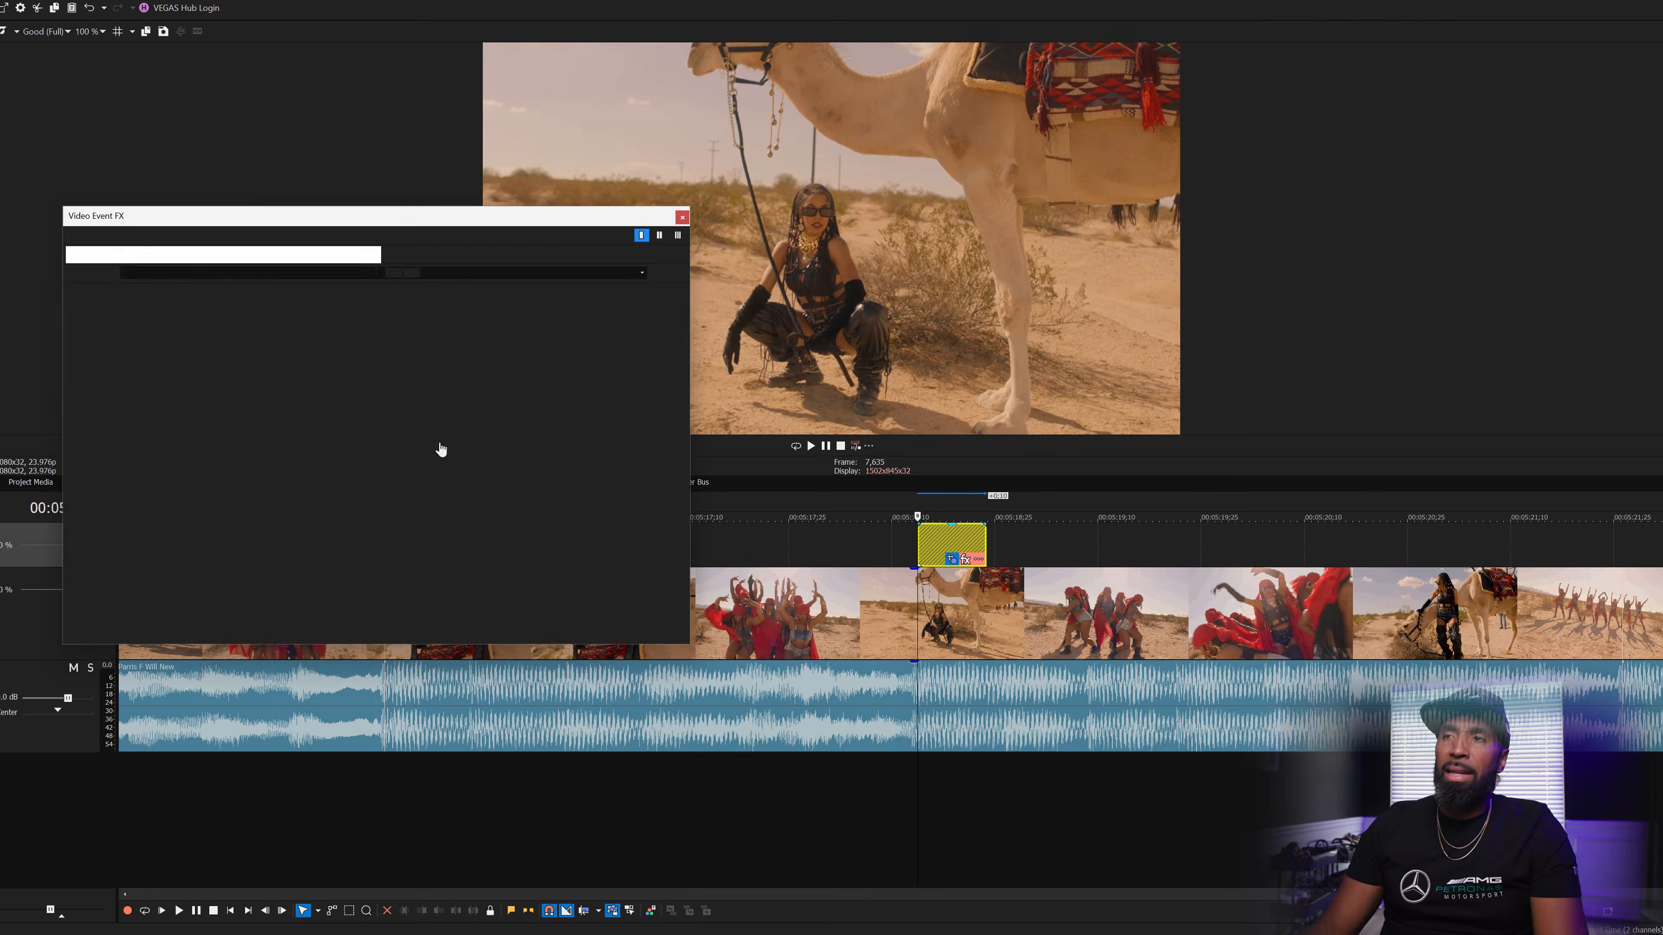
left_click(682, 217)
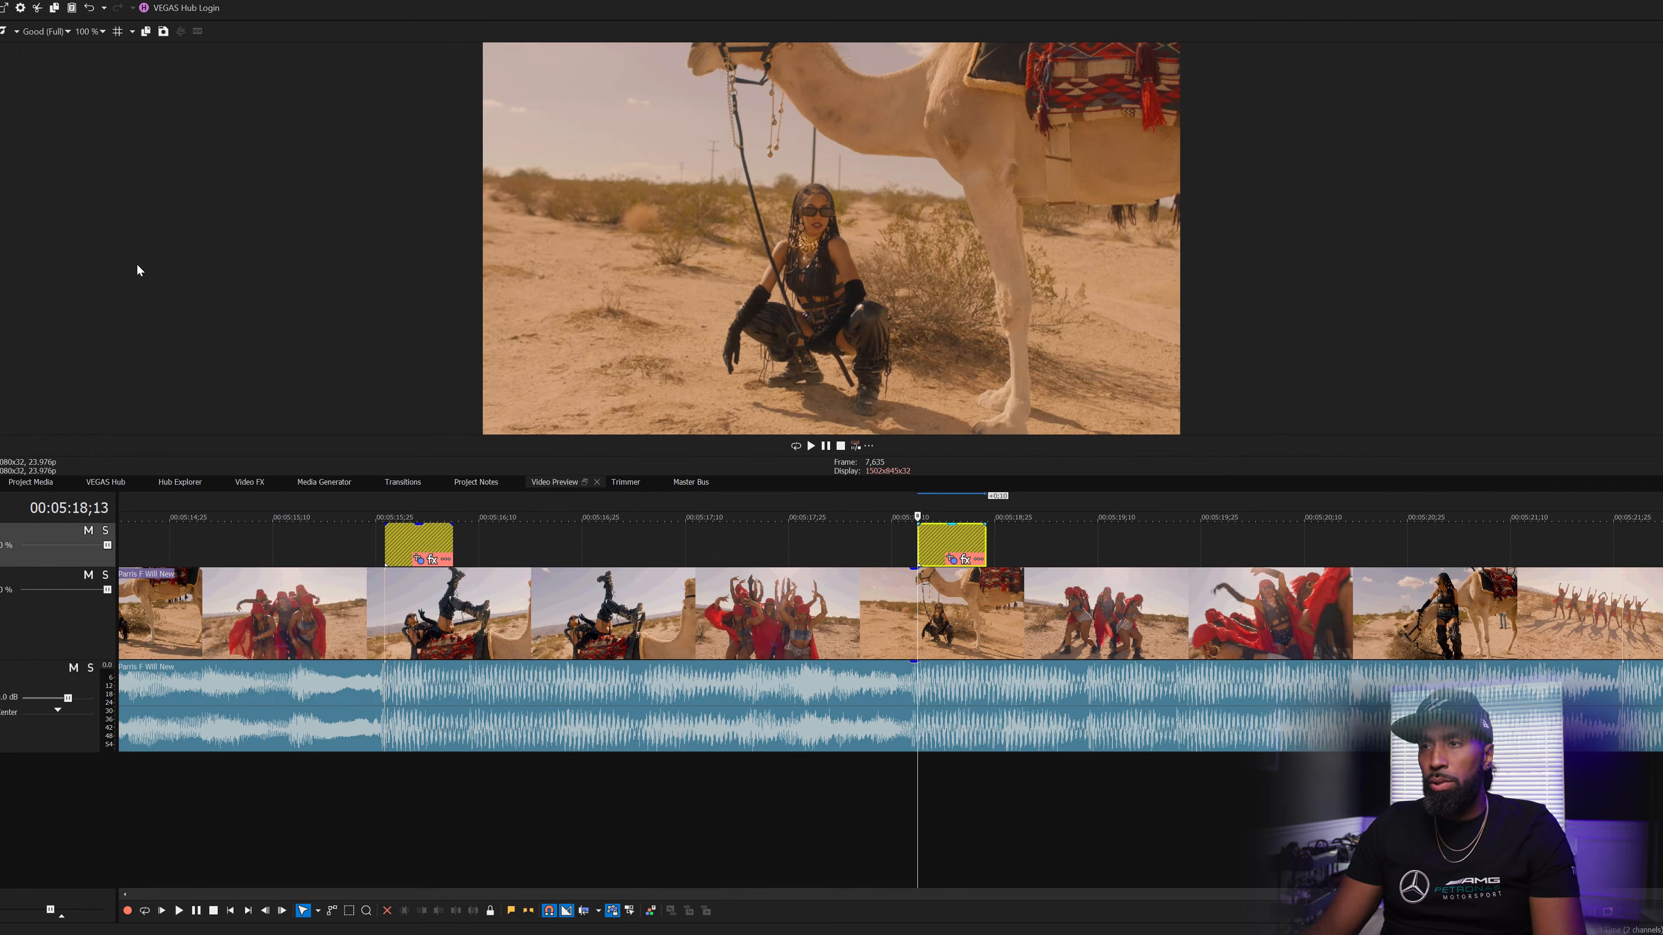
- Apply a Color Corrector with saturation 0.000 to the adjustment event and undock the Video Preview
left_click(231, 483)
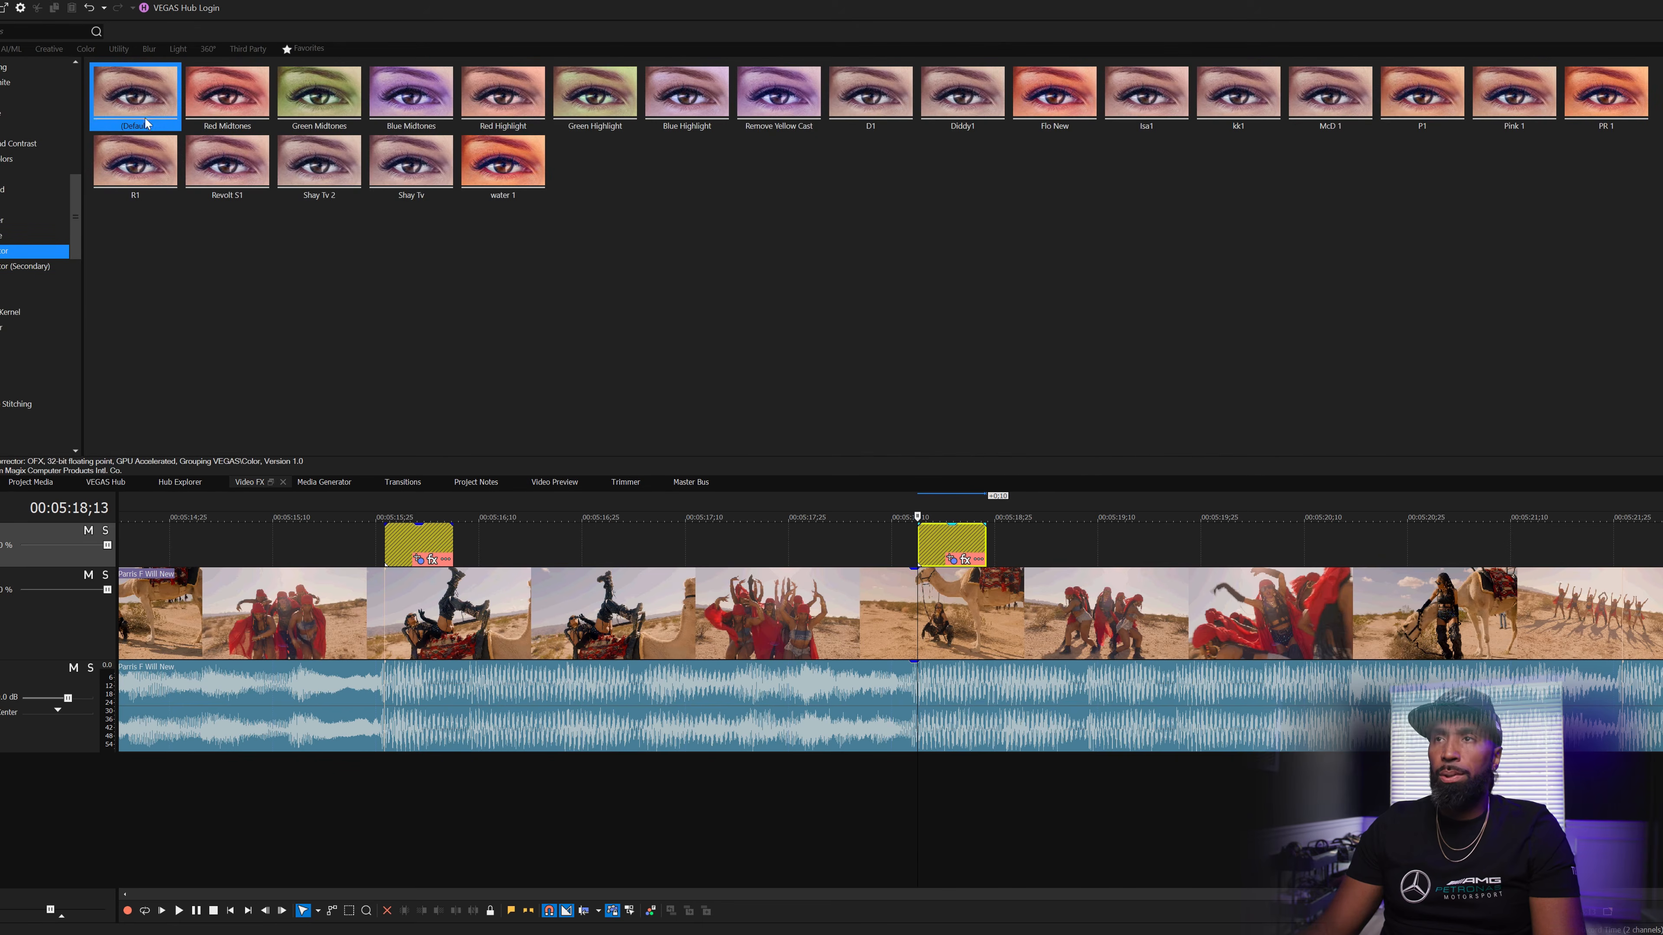
left_click_drag(923, 541, 927, 547)
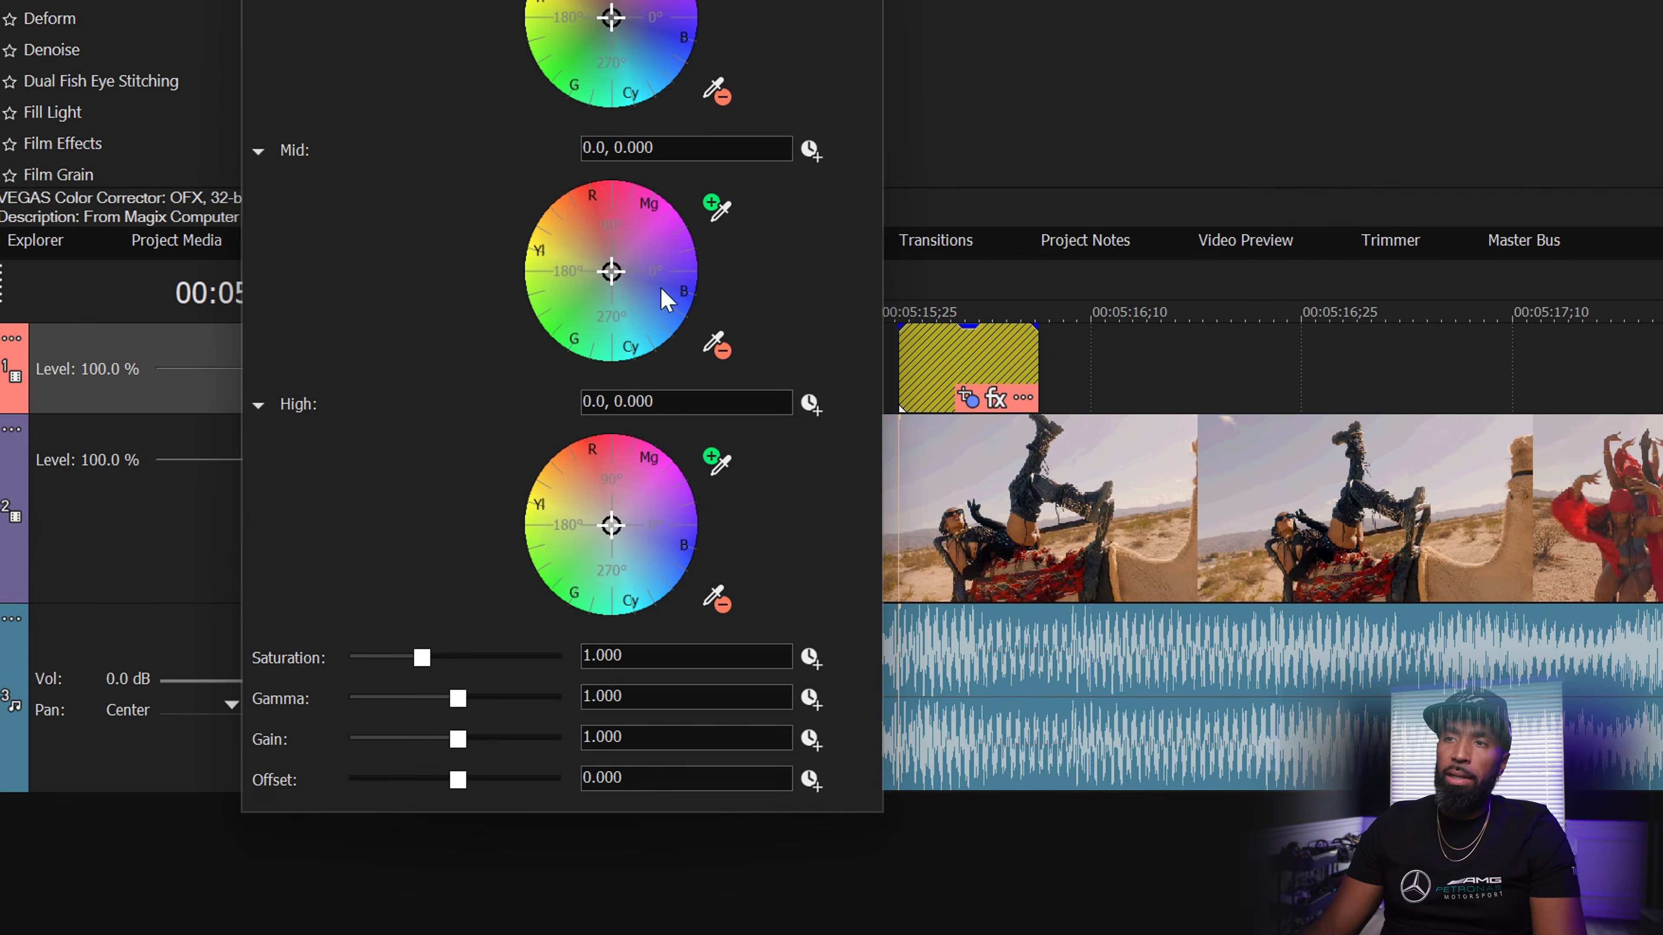
left_click_drag(422, 659, 323, 662)
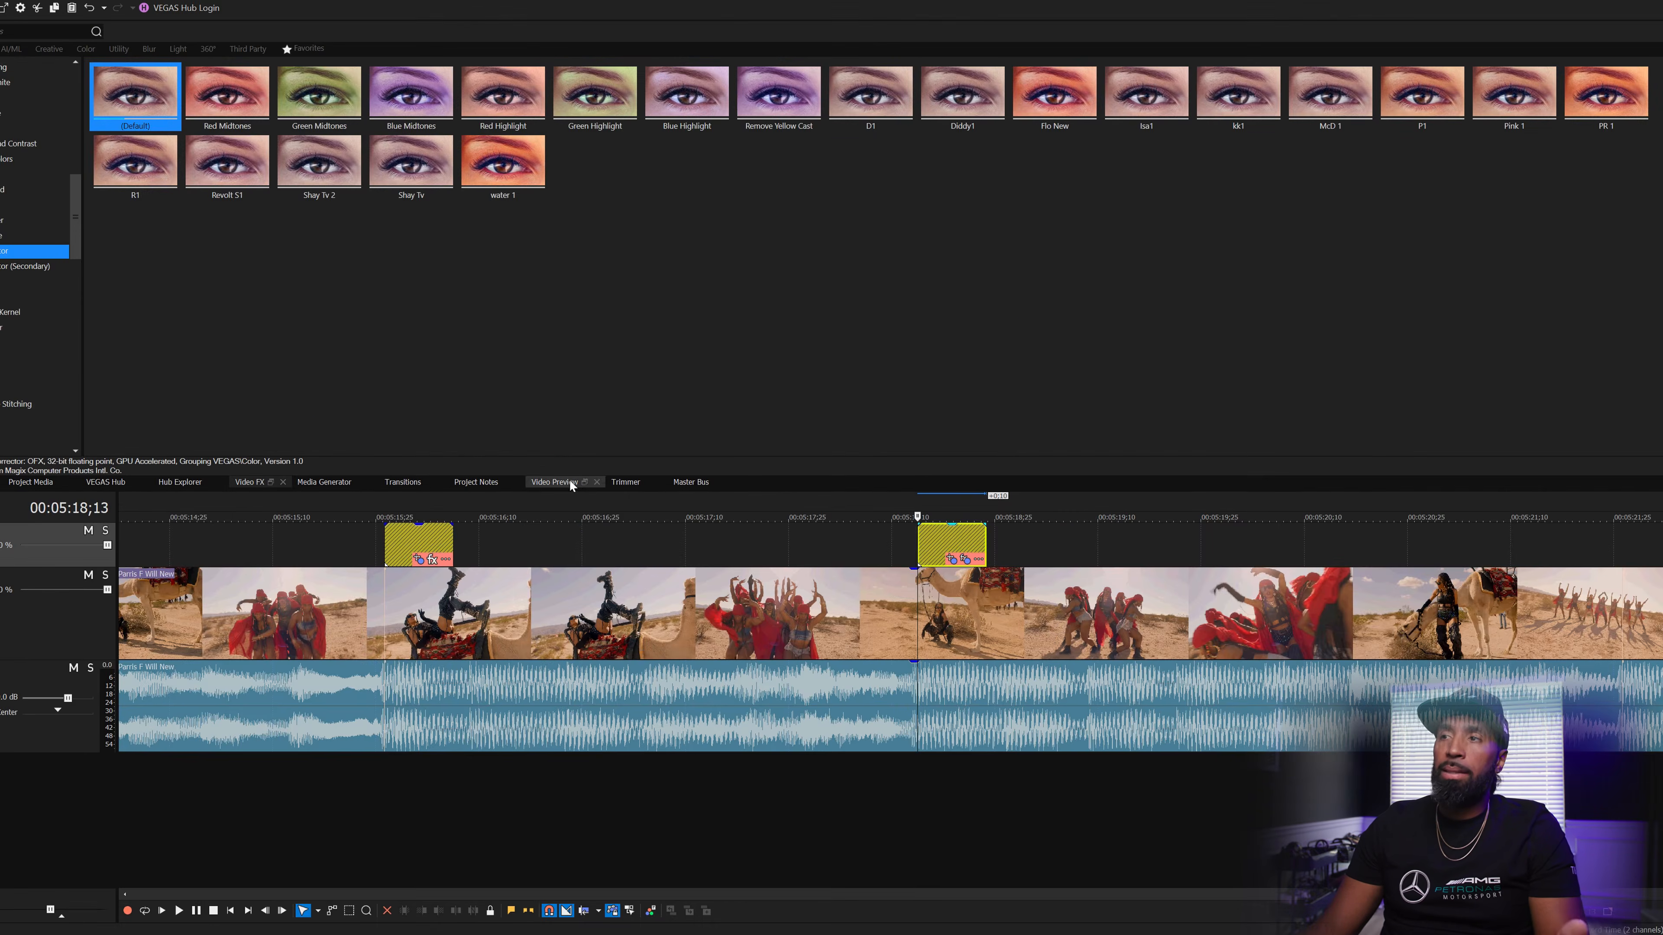
left_click(585, 482)
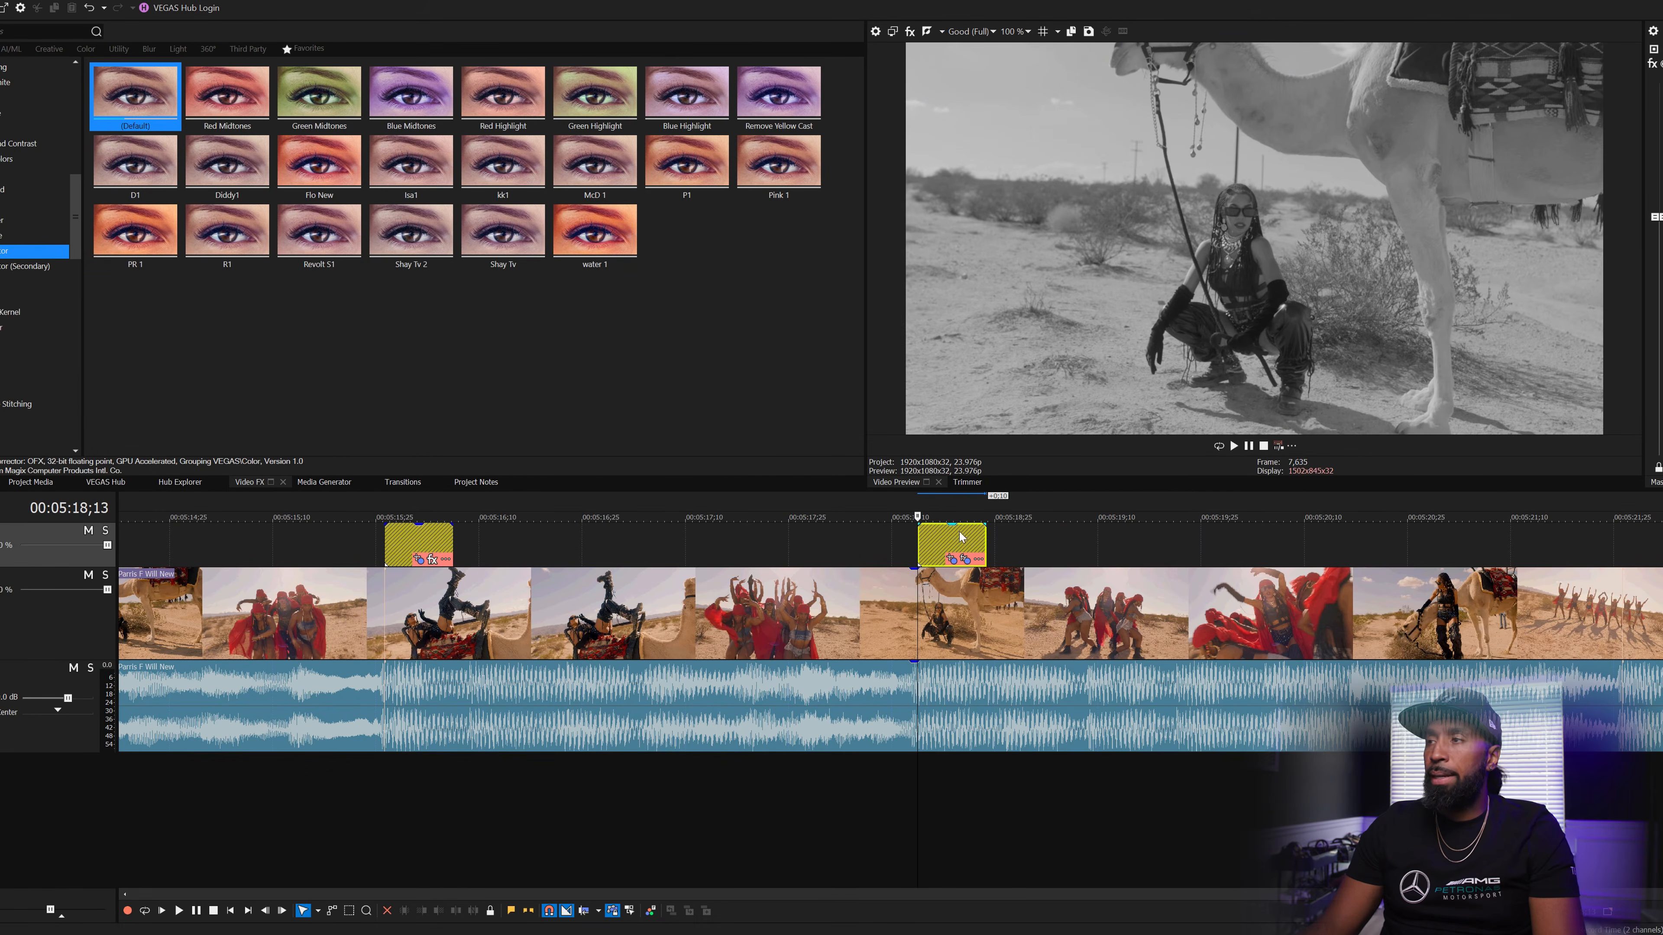
- Copy the adjustment event and paste it onto the next beat near 5:22
right_click(421, 544)
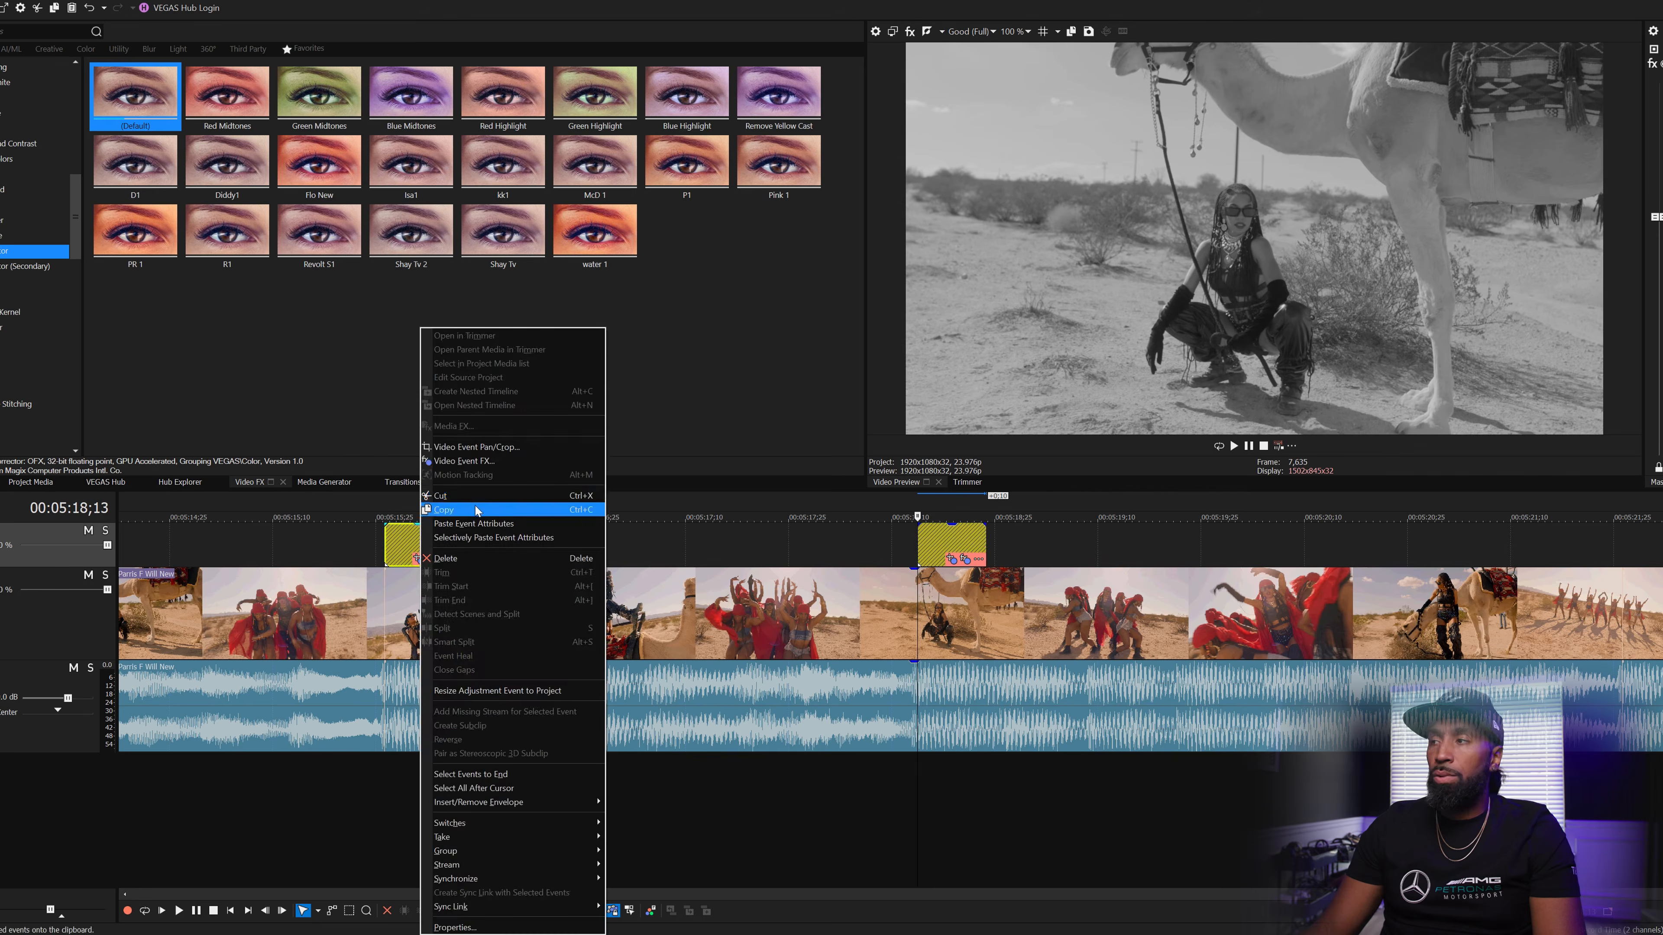
left_click(476, 509)
scroll(1345, 572, "down", 1)
scroll(1343, 572, "down", 1)
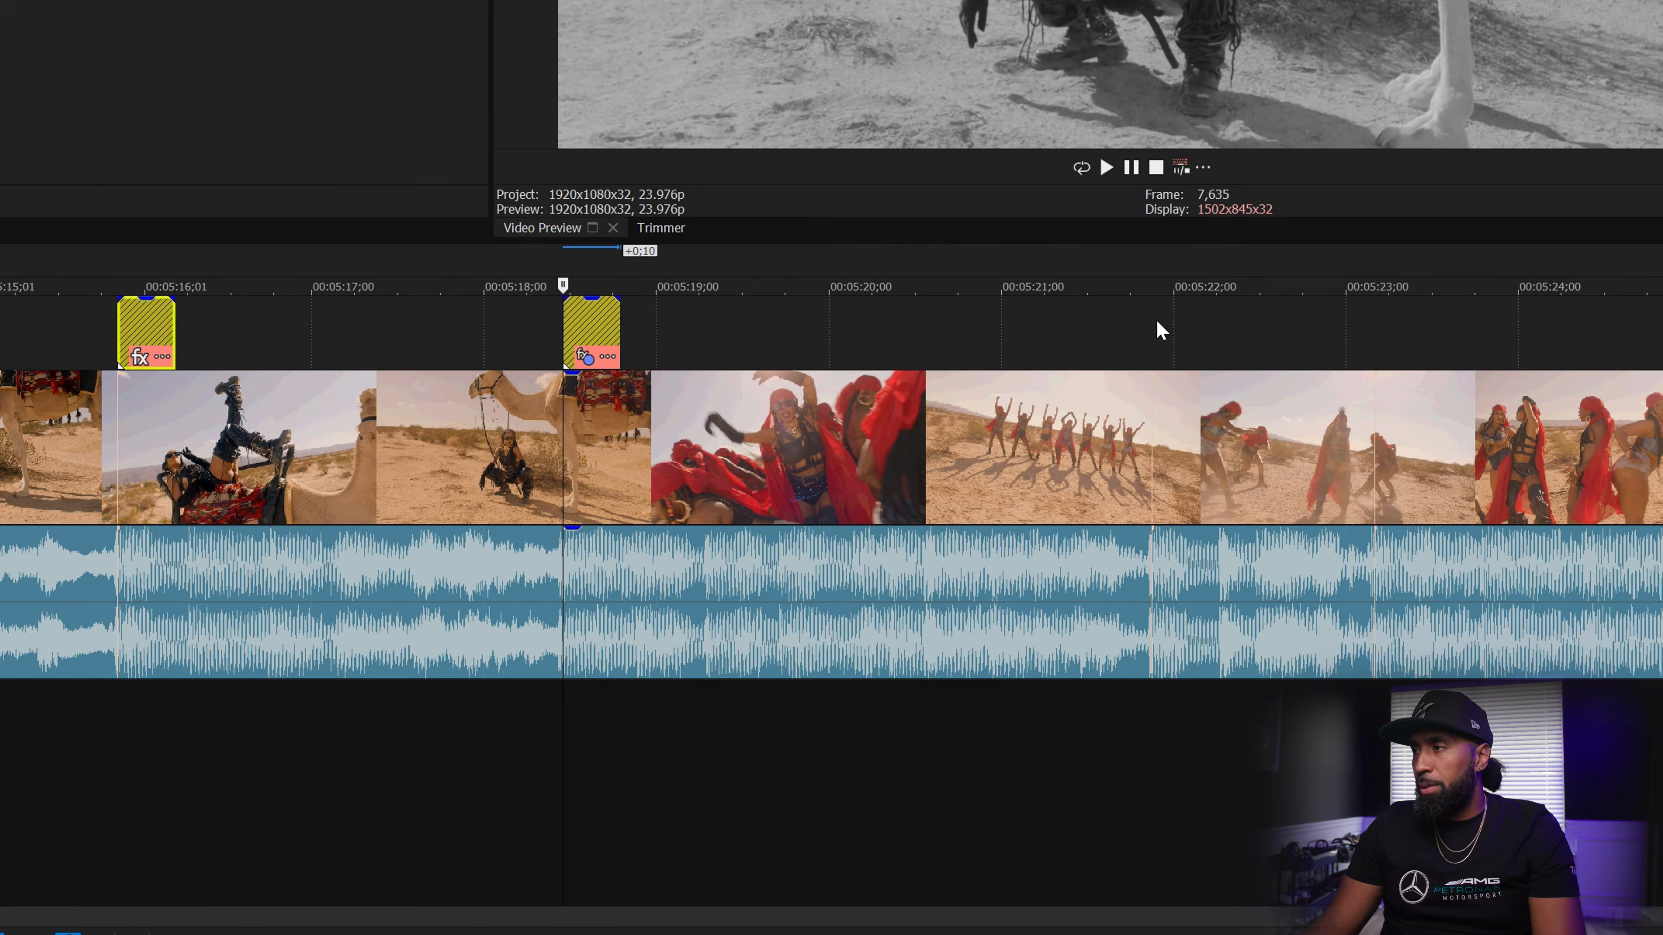
left_click(1160, 330)
right_click(1160, 328)
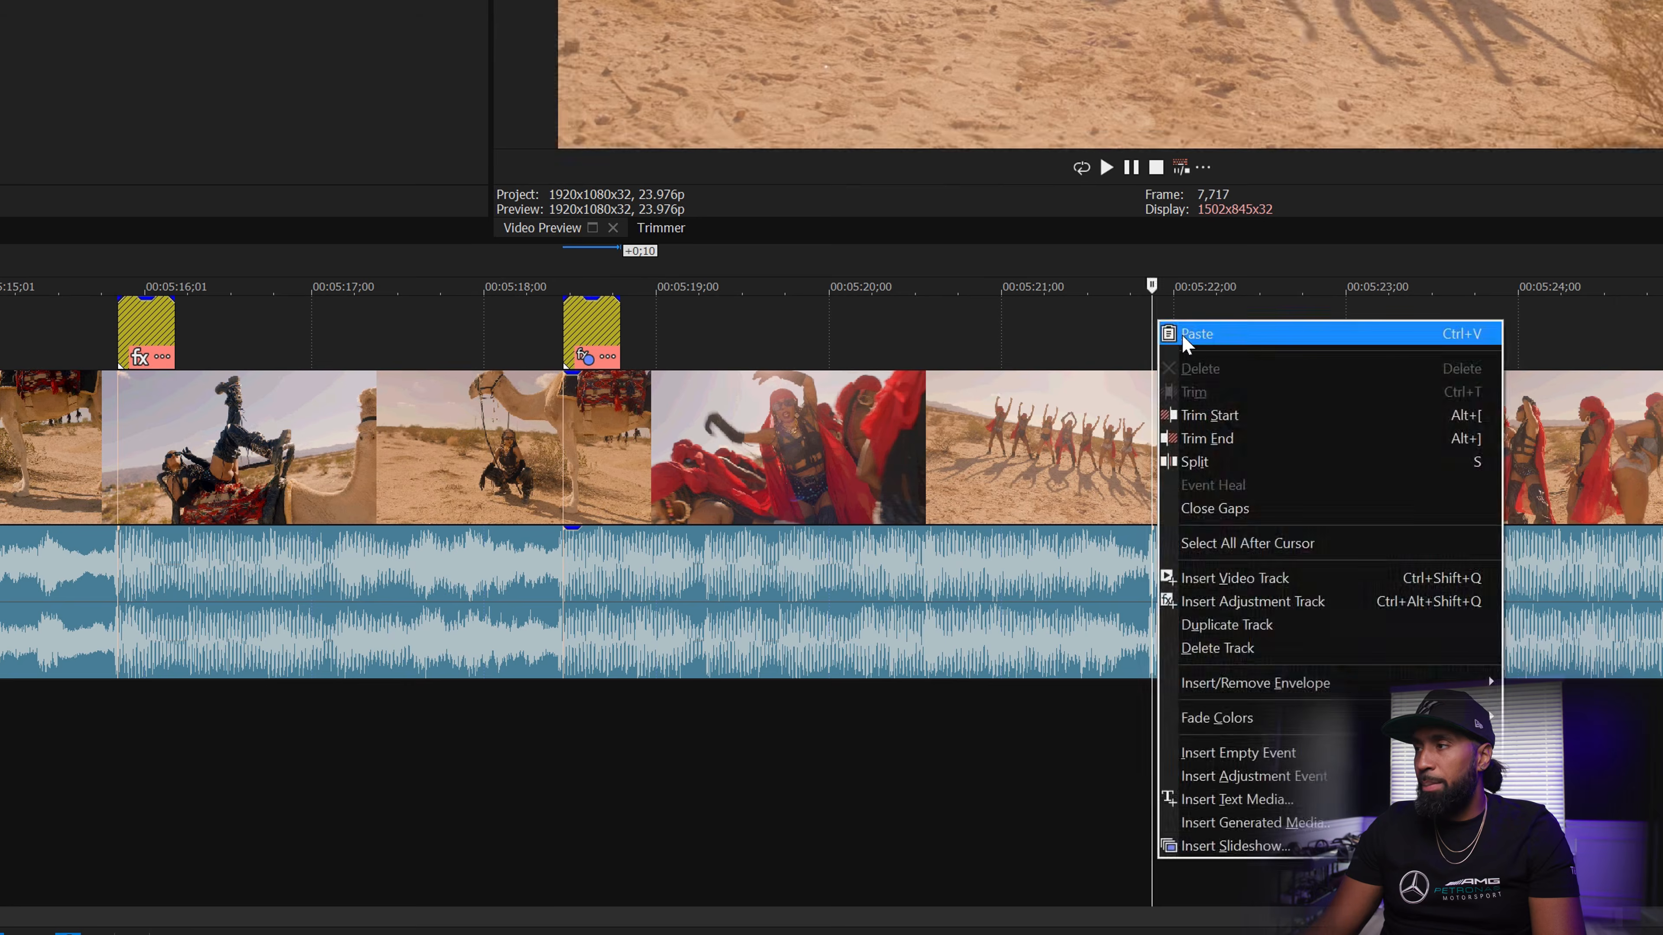
left_click(1182, 335)
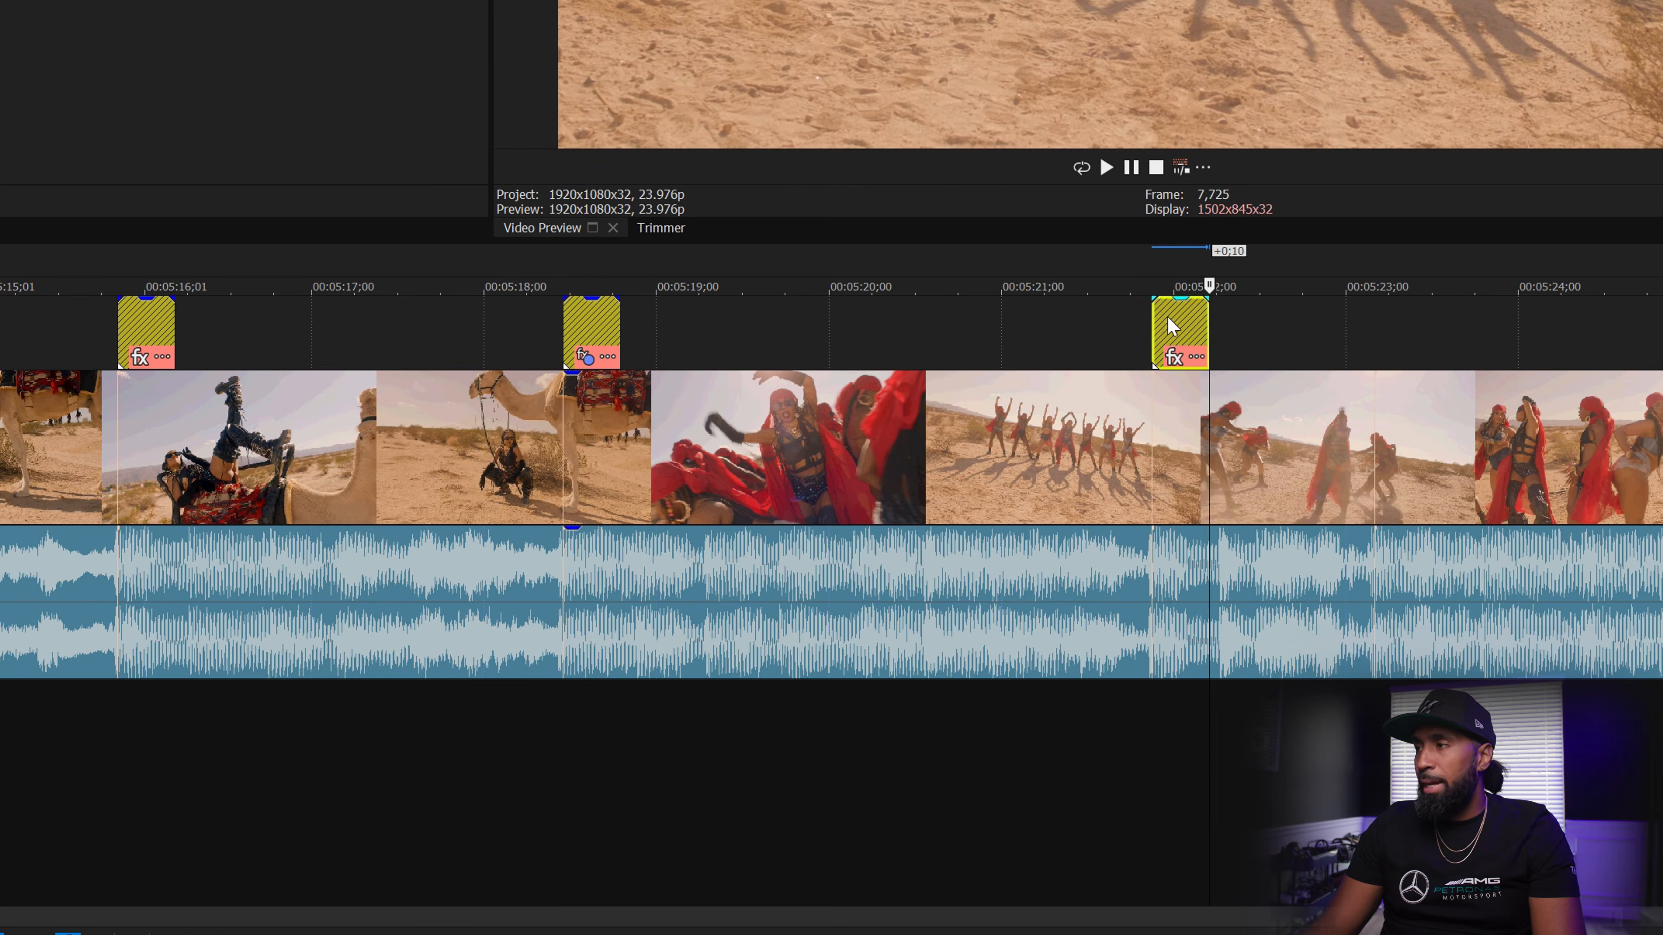
left_click(1154, 326)
scroll(1107, 336, "up", 2)
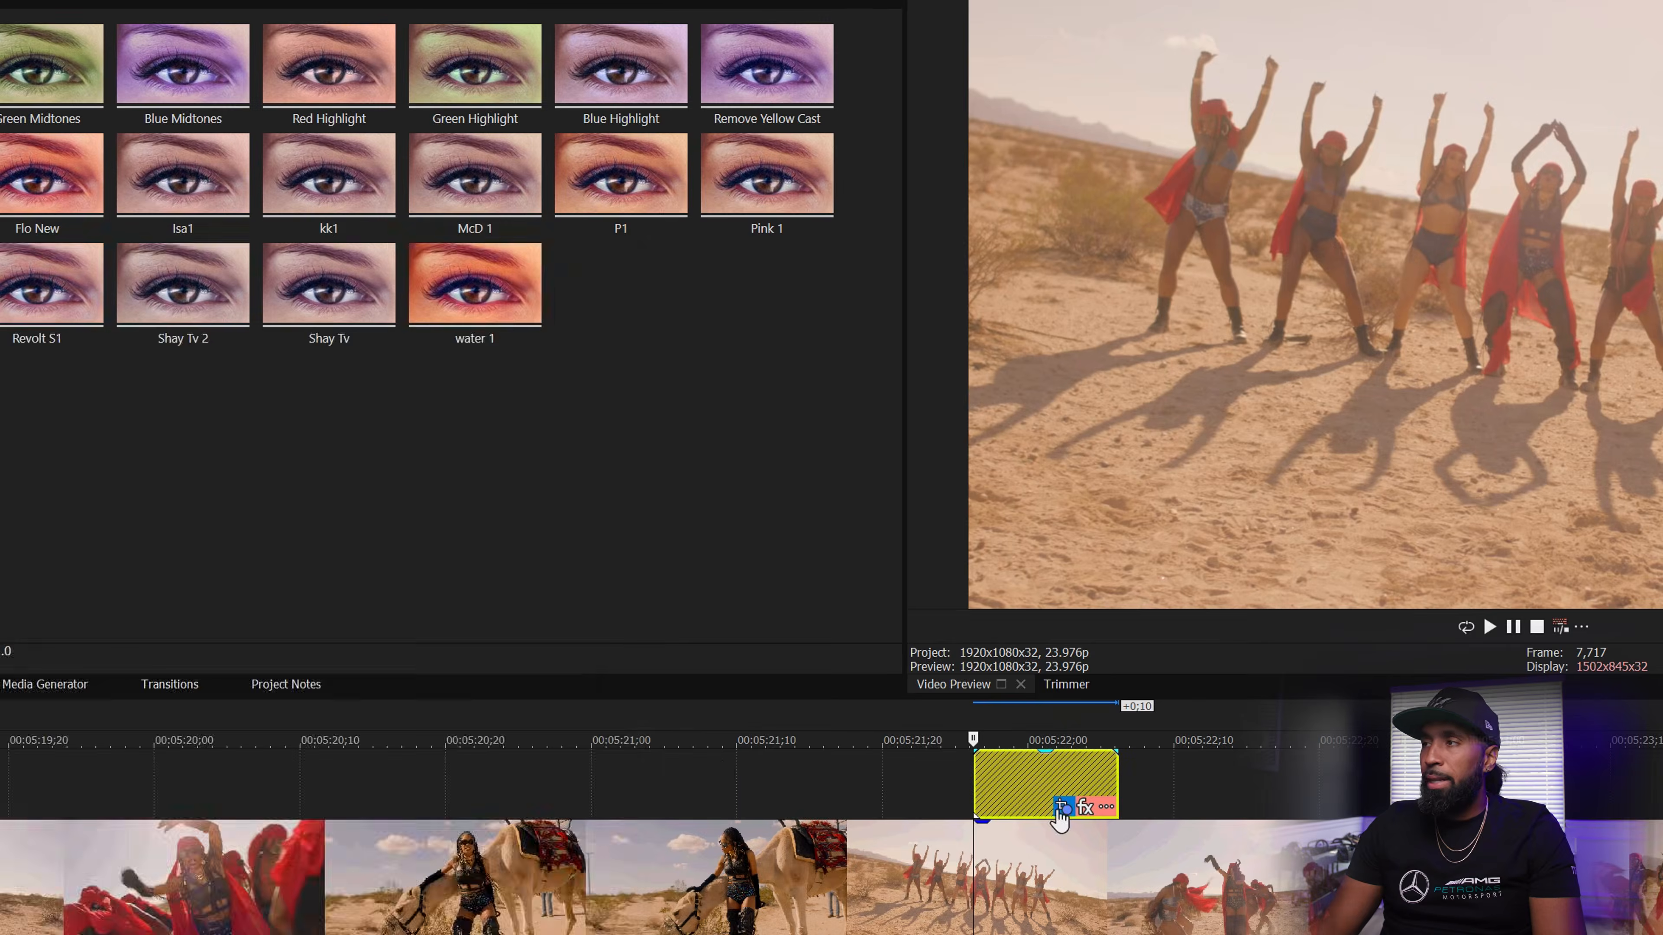
- Shrink the pasted event's Pan/Crop frame and nudge it up to zoom on the dancers
left_click(657, 357)
right_click(266, 567)
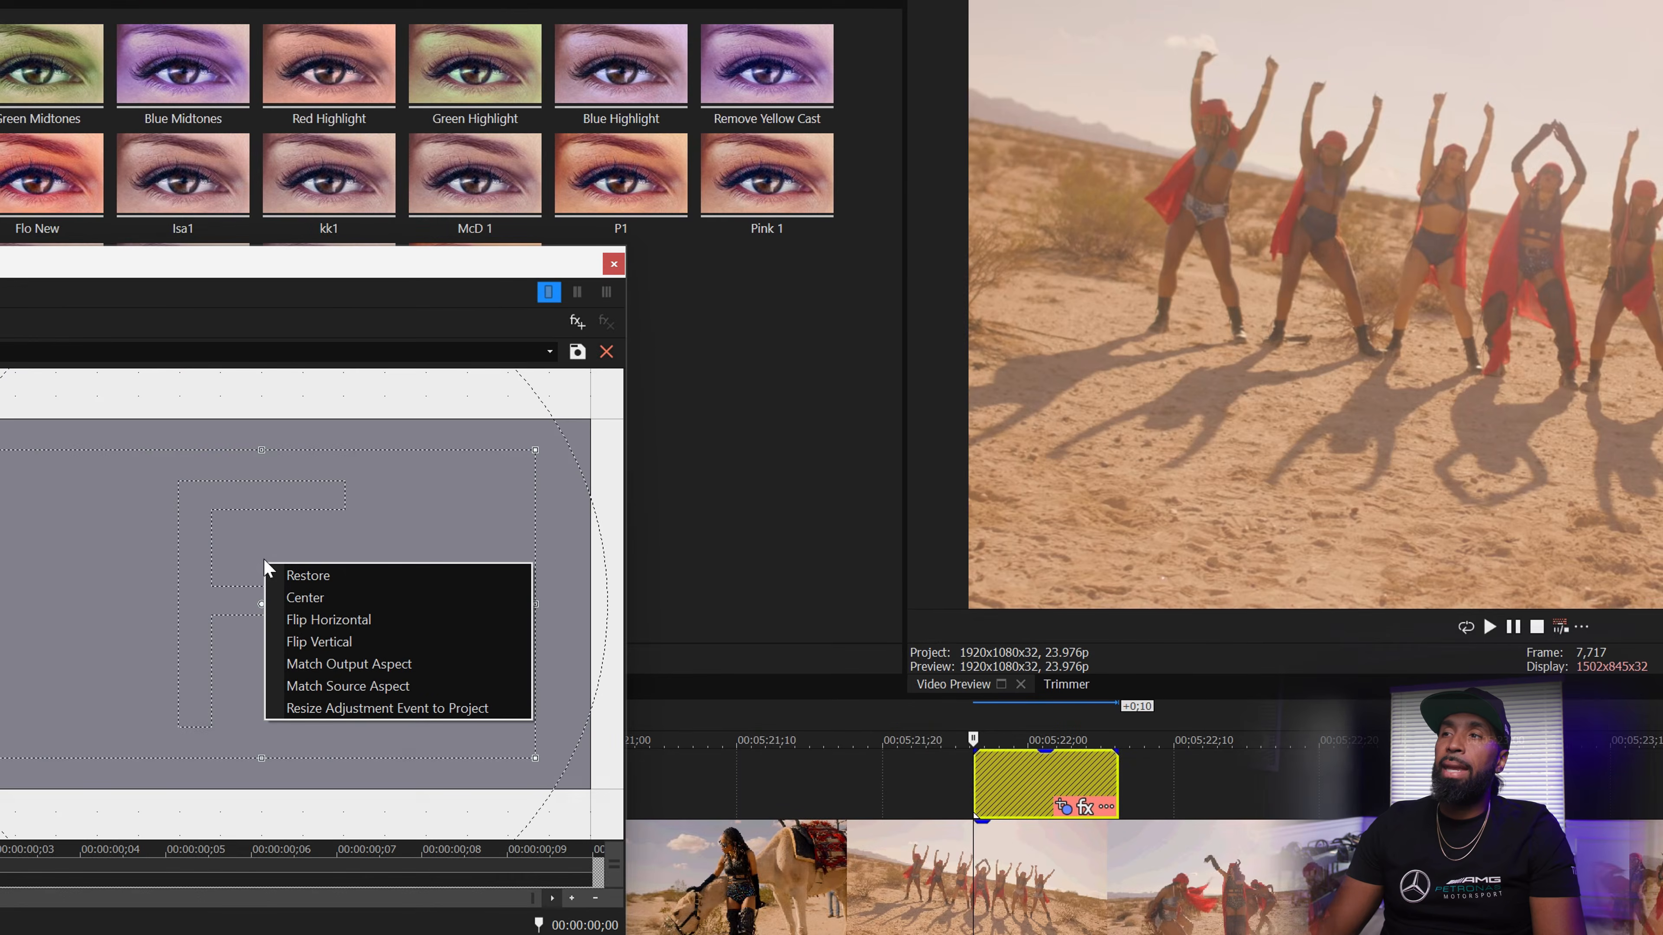
left_click(253, 526)
left_click_drag(533, 757, 485, 717)
left_click_drag(294, 657, 294, 648)
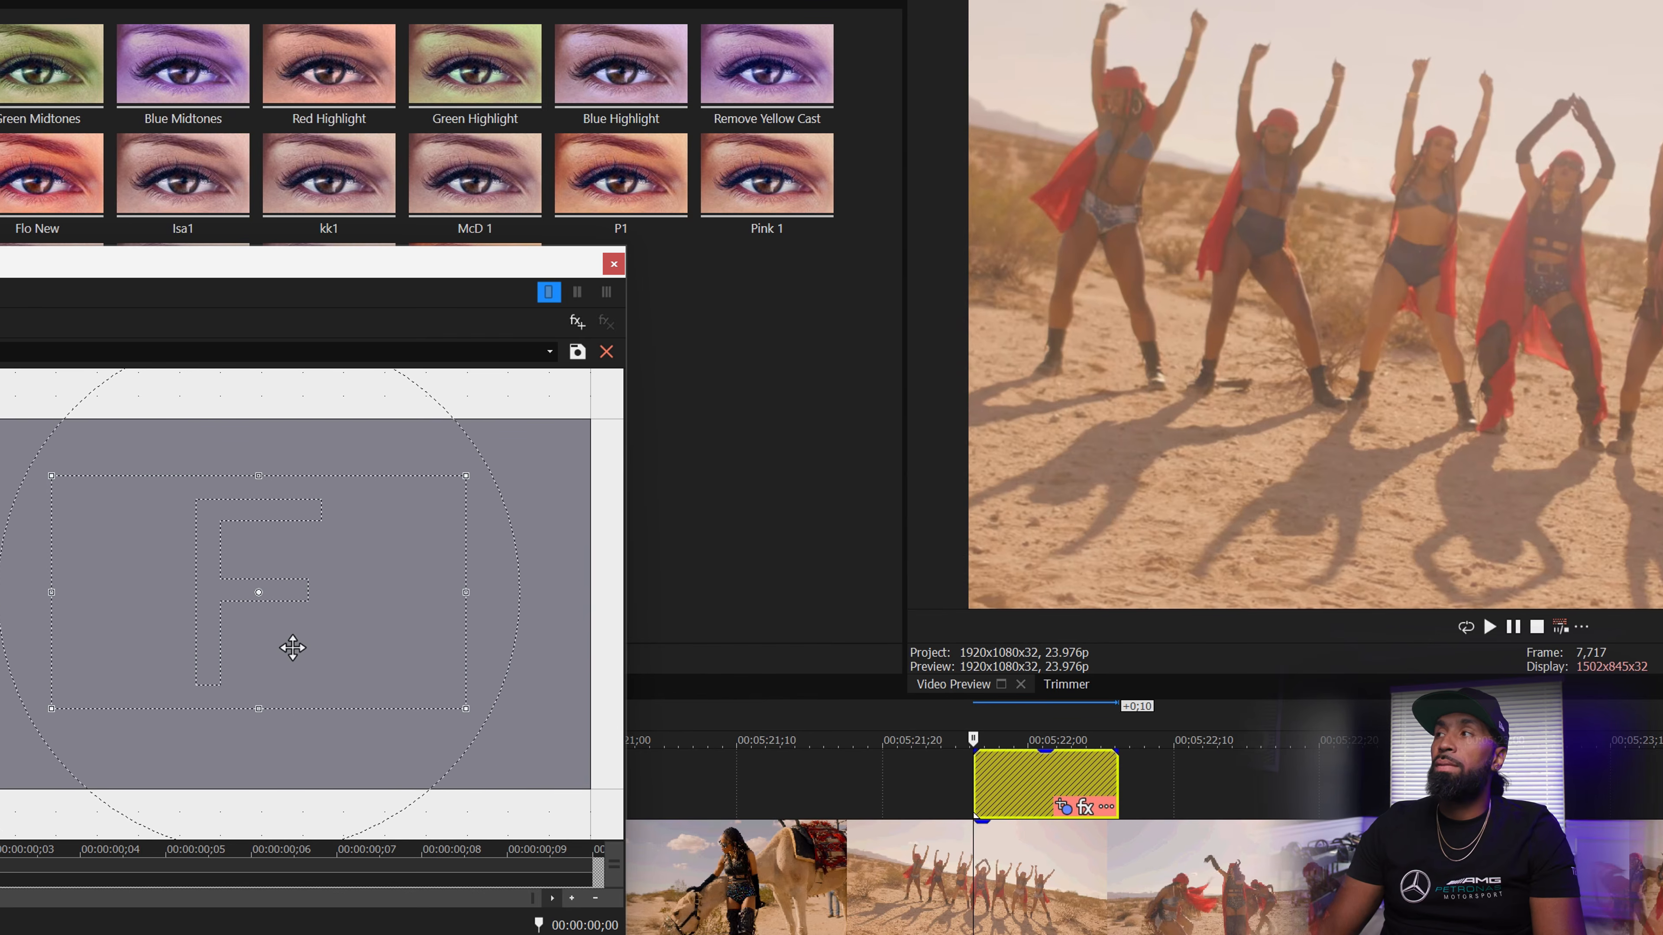
left_click(614, 265)
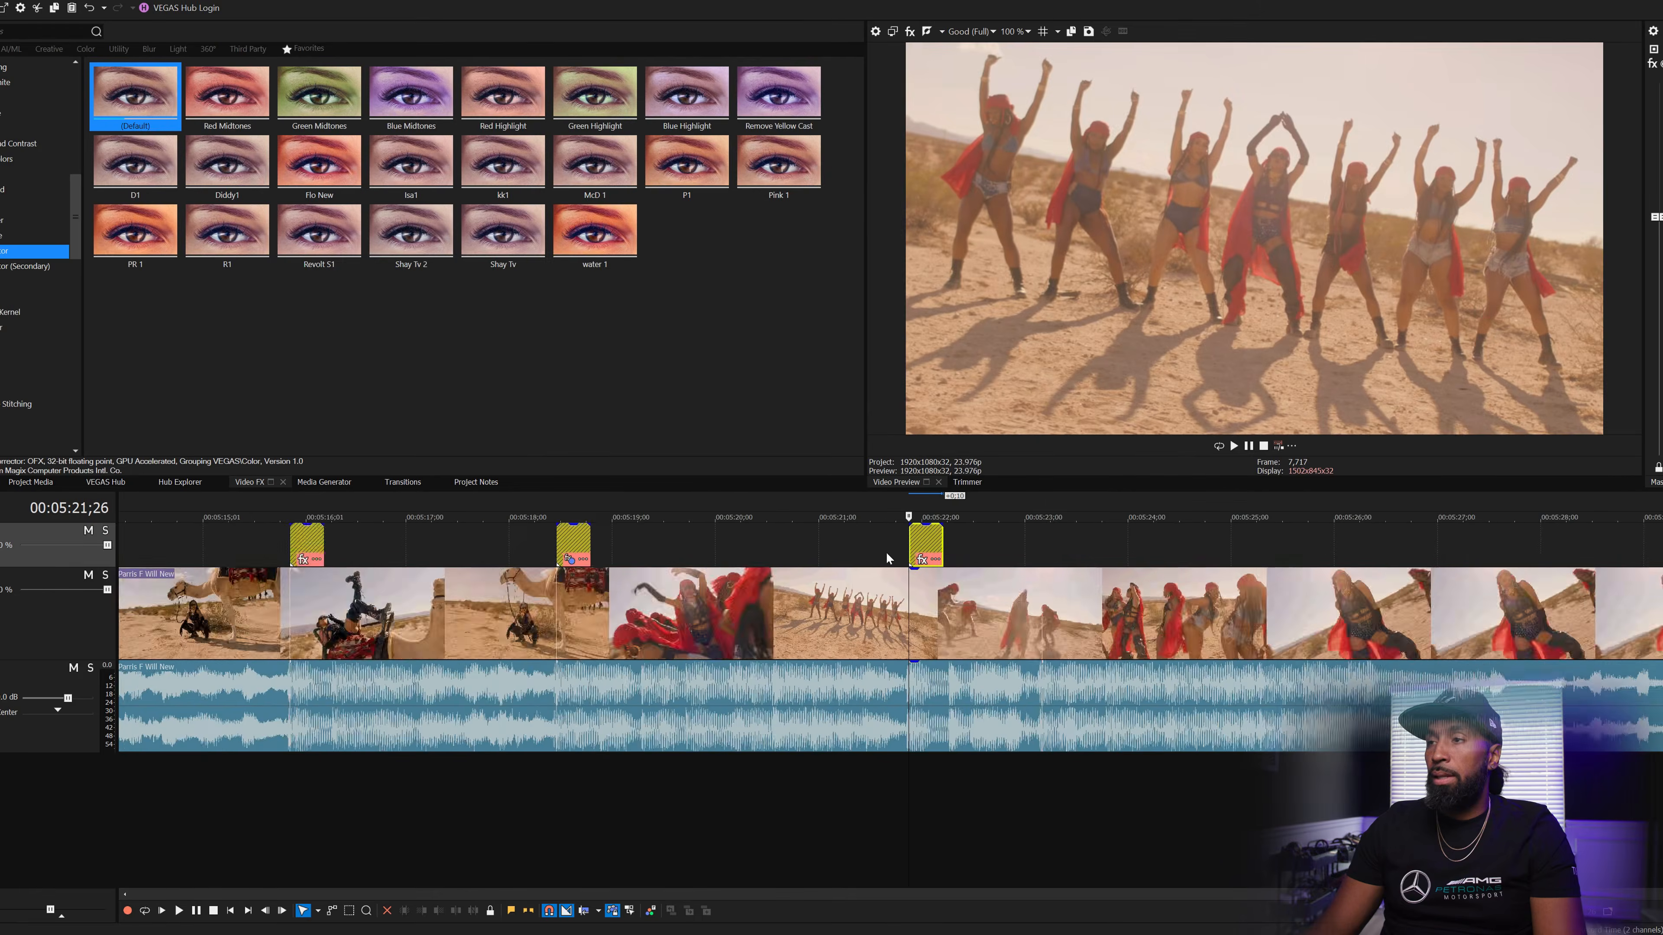
- Paste an adjustment event on the beat near 5:23 and set its Pan/Crop to Flip Vertical
key("space")
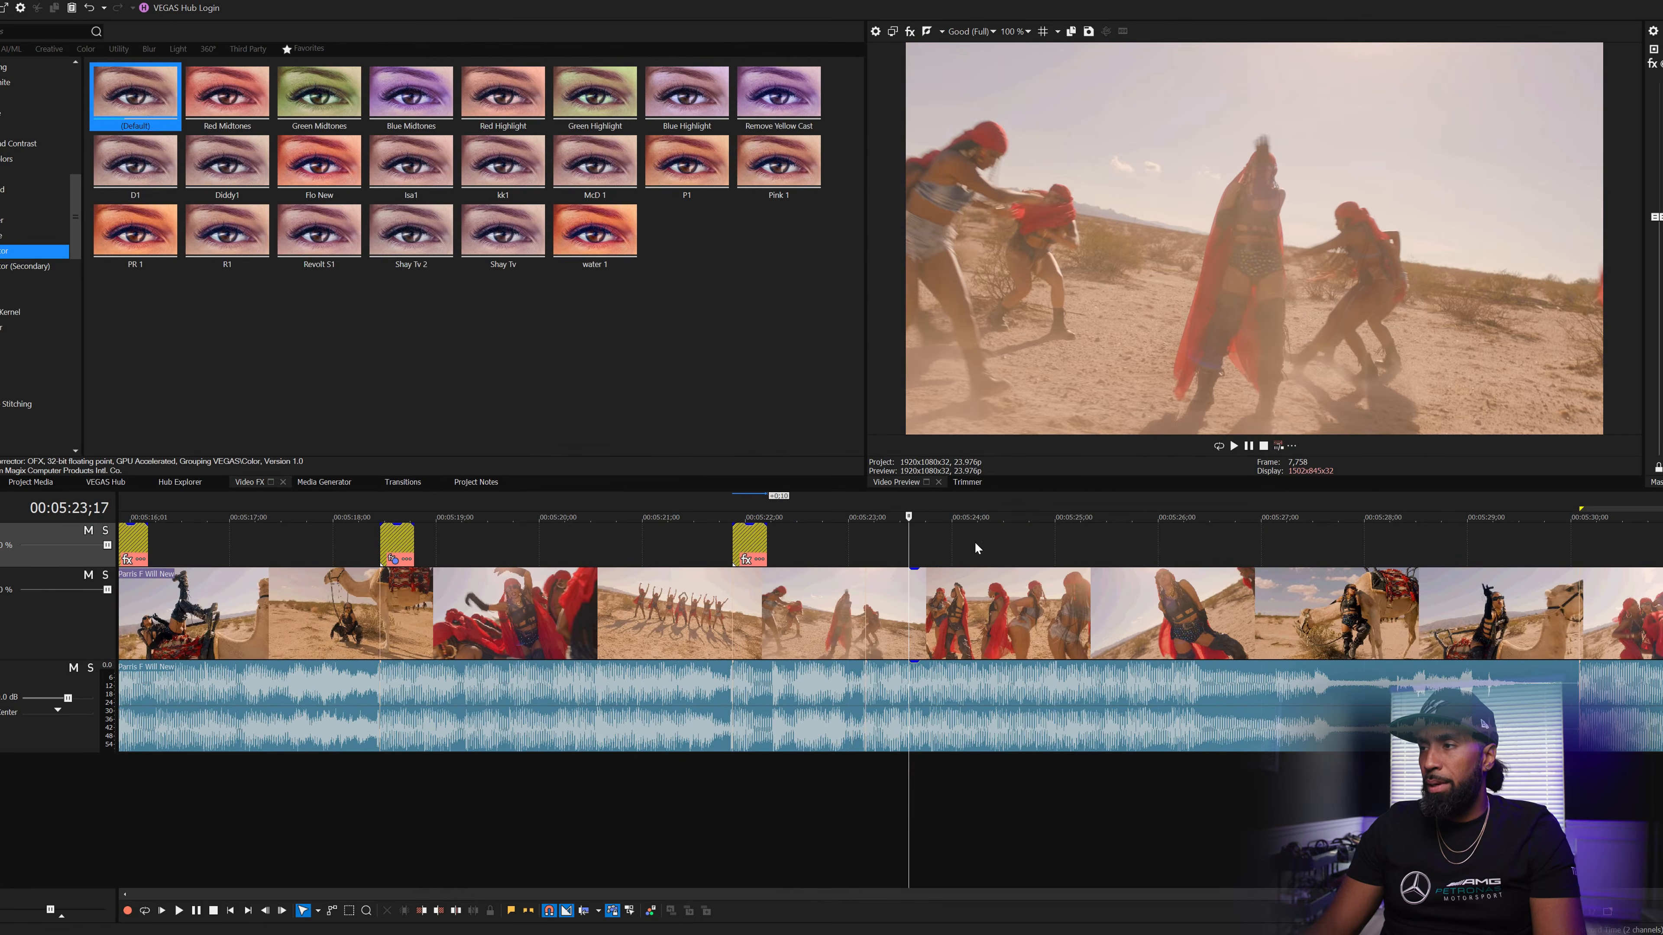
right_click(869, 537)
left_click(871, 544)
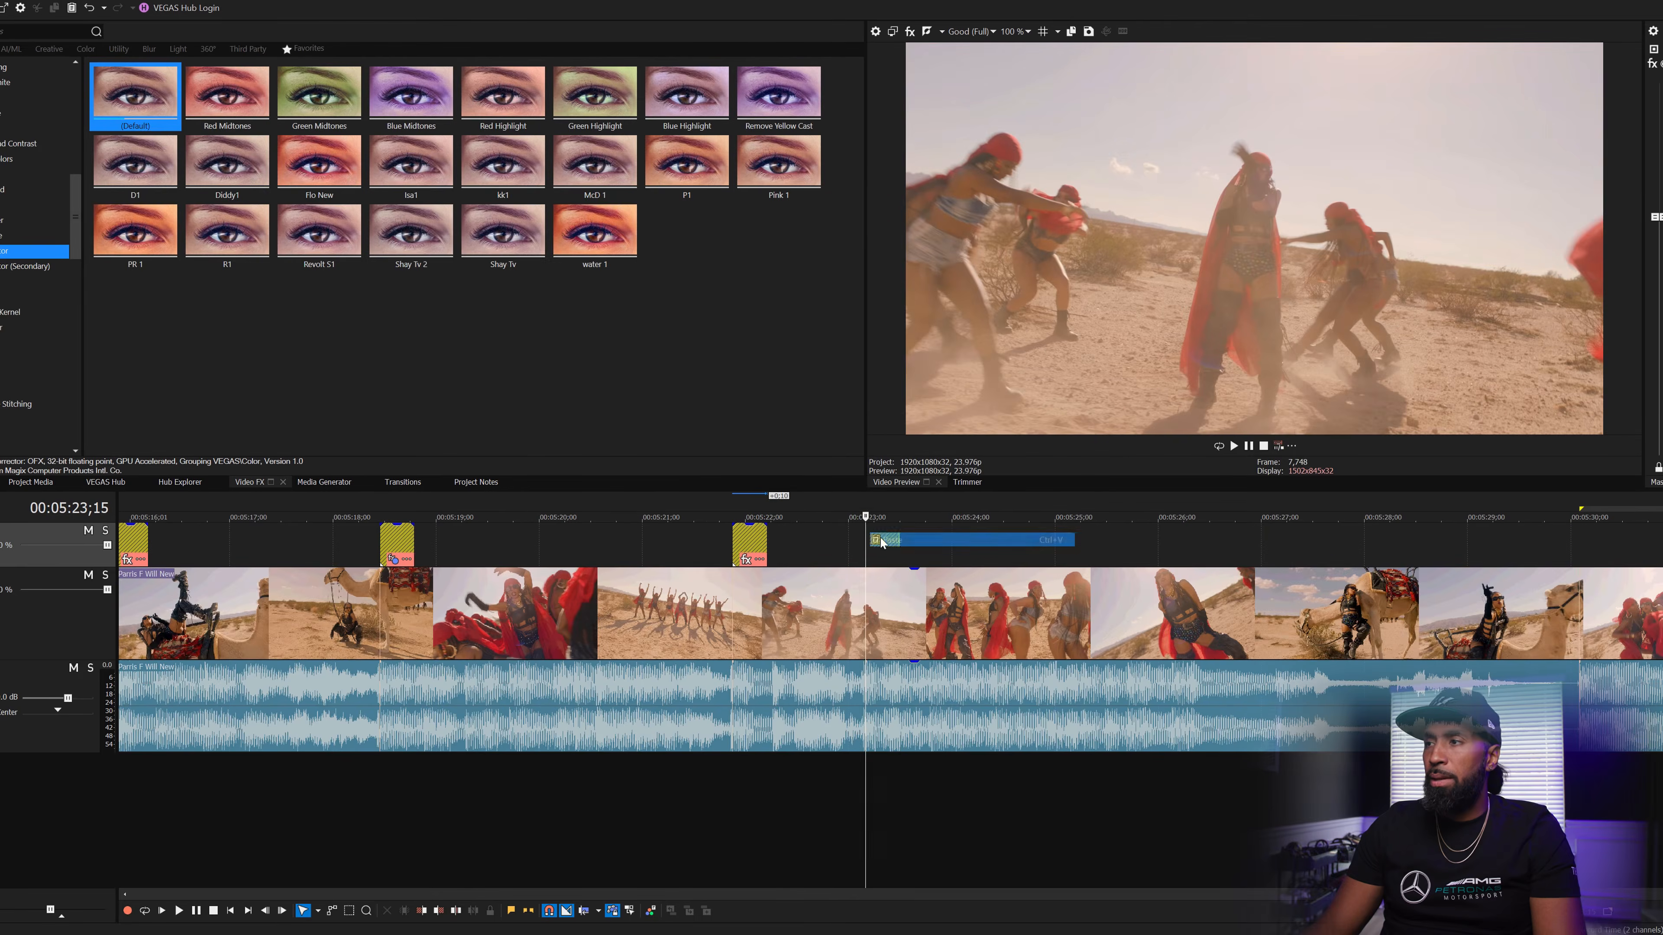
left_click(869, 544)
scroll(868, 545, "up", 3)
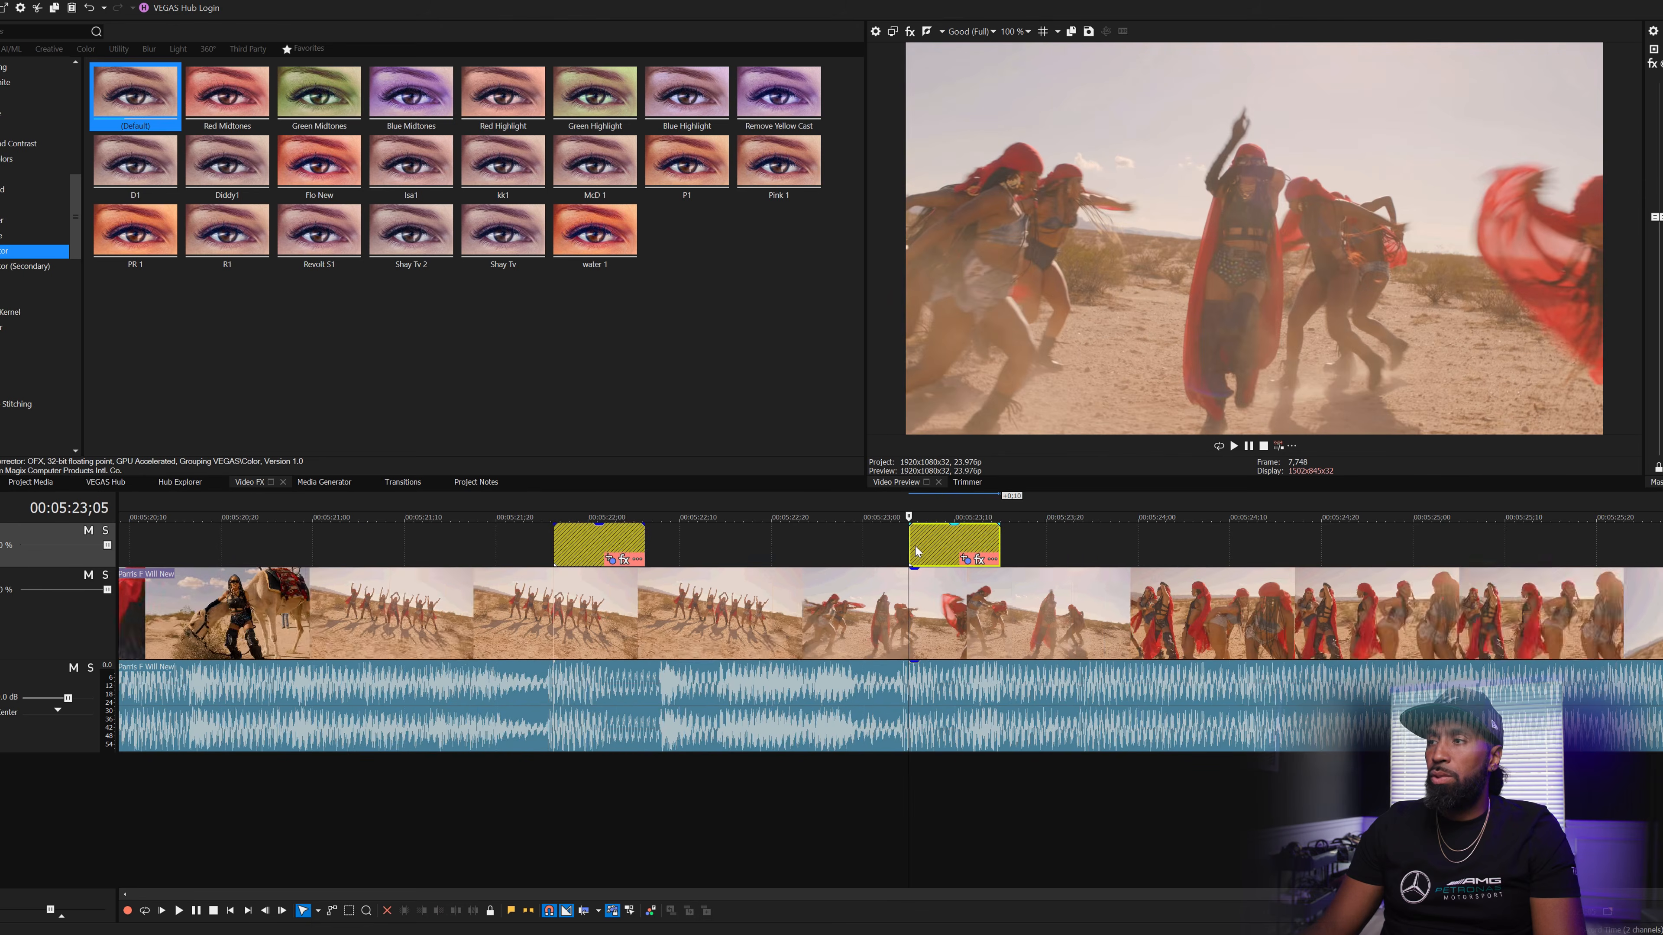
left_click(963, 560)
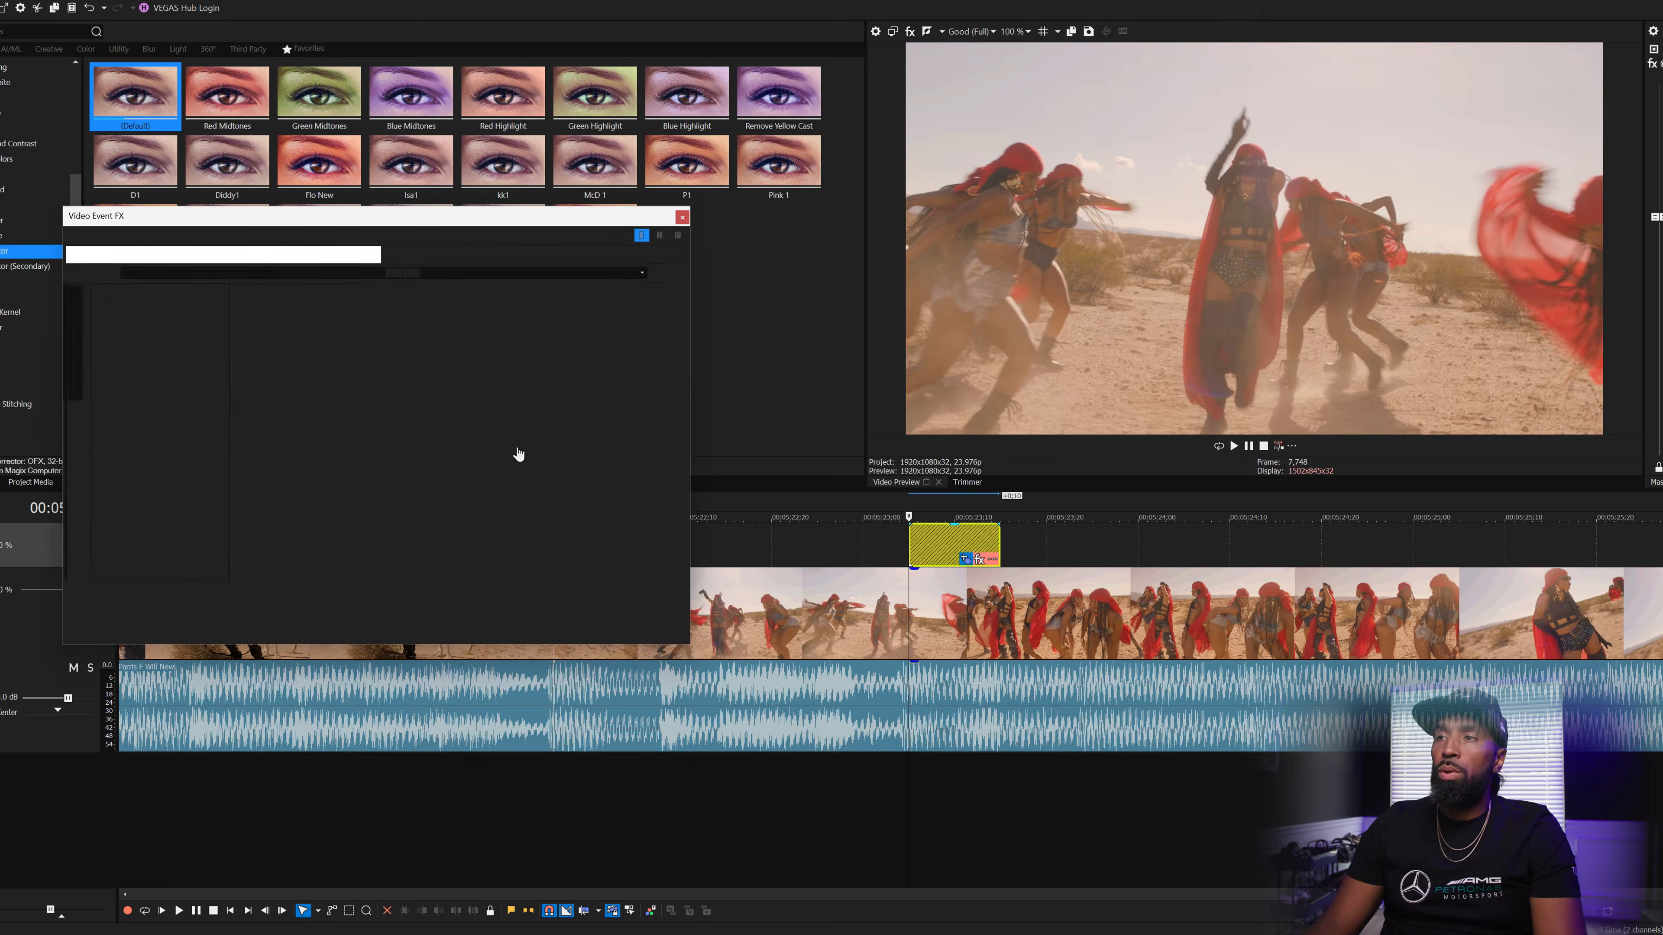
right_click(495, 428)
left_click(566, 474)
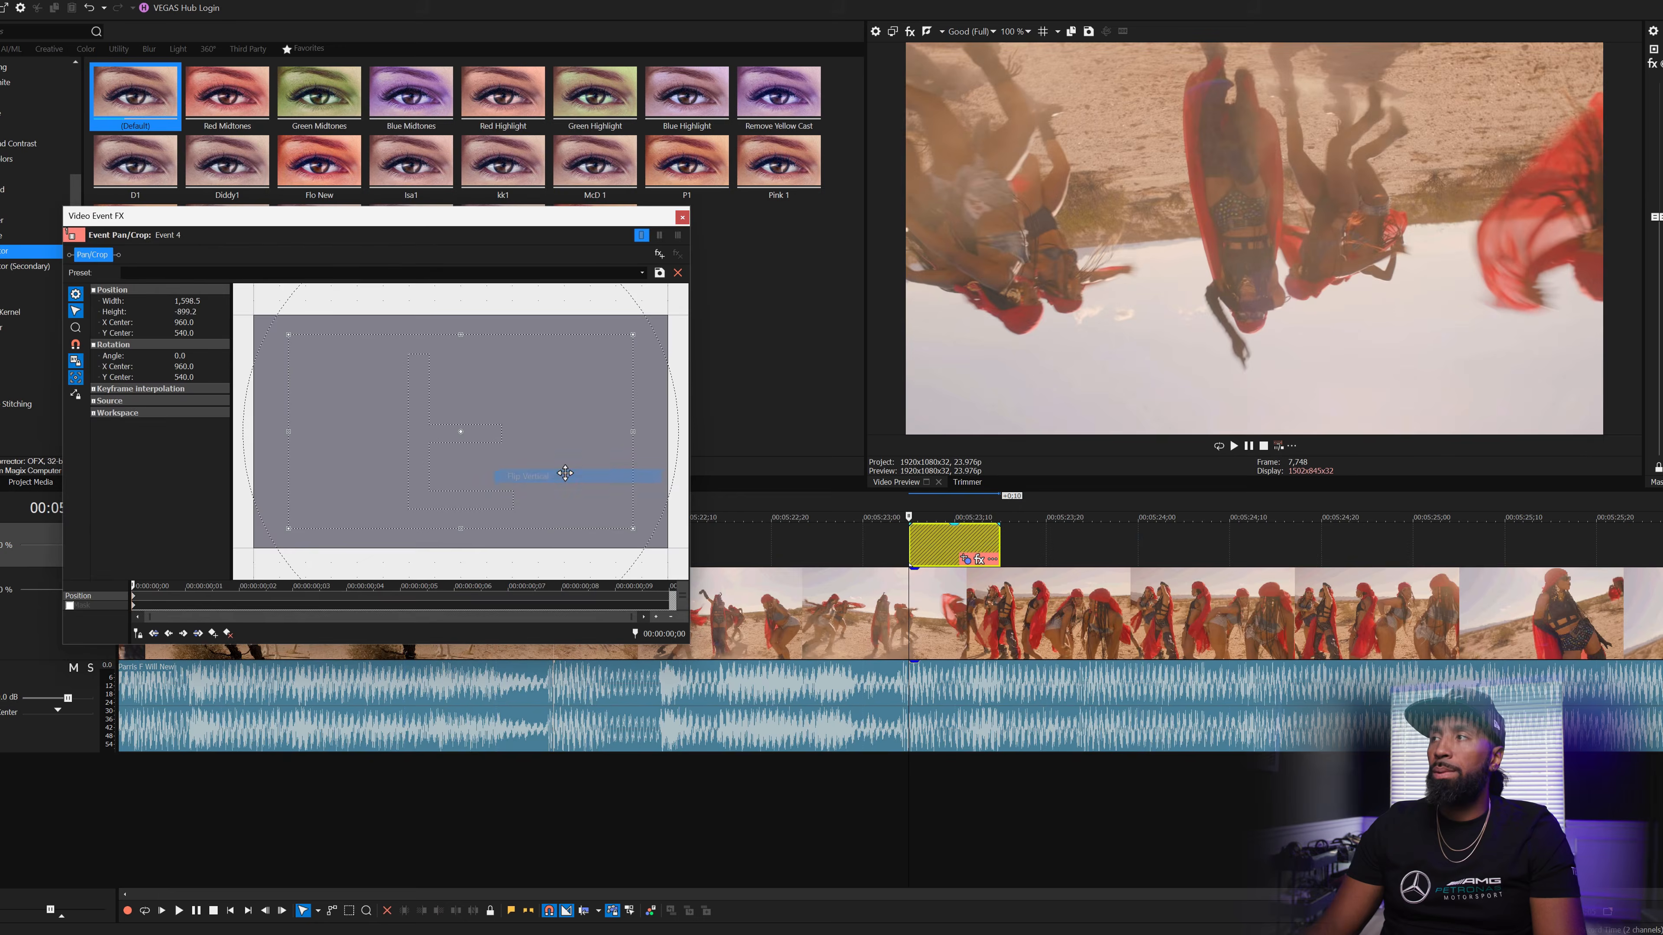
left_click(682, 217)
- Save the project with Ctrl+S
key("ctrl+s")
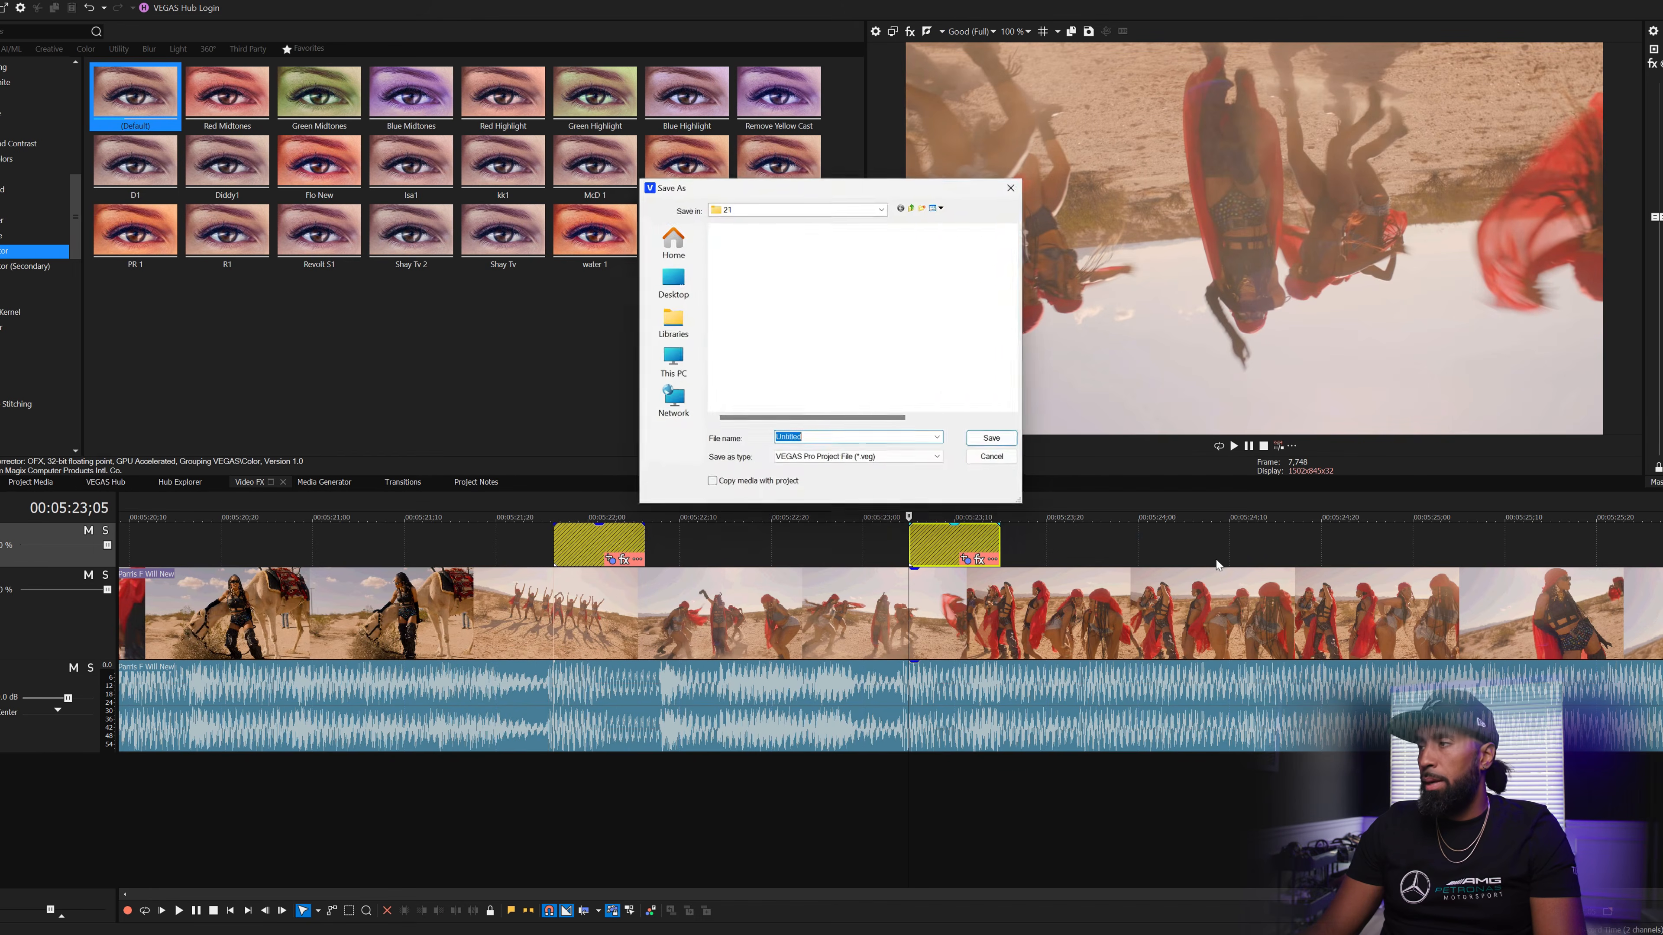
left_click(995, 460)
scroll(1087, 619, "down", 2)
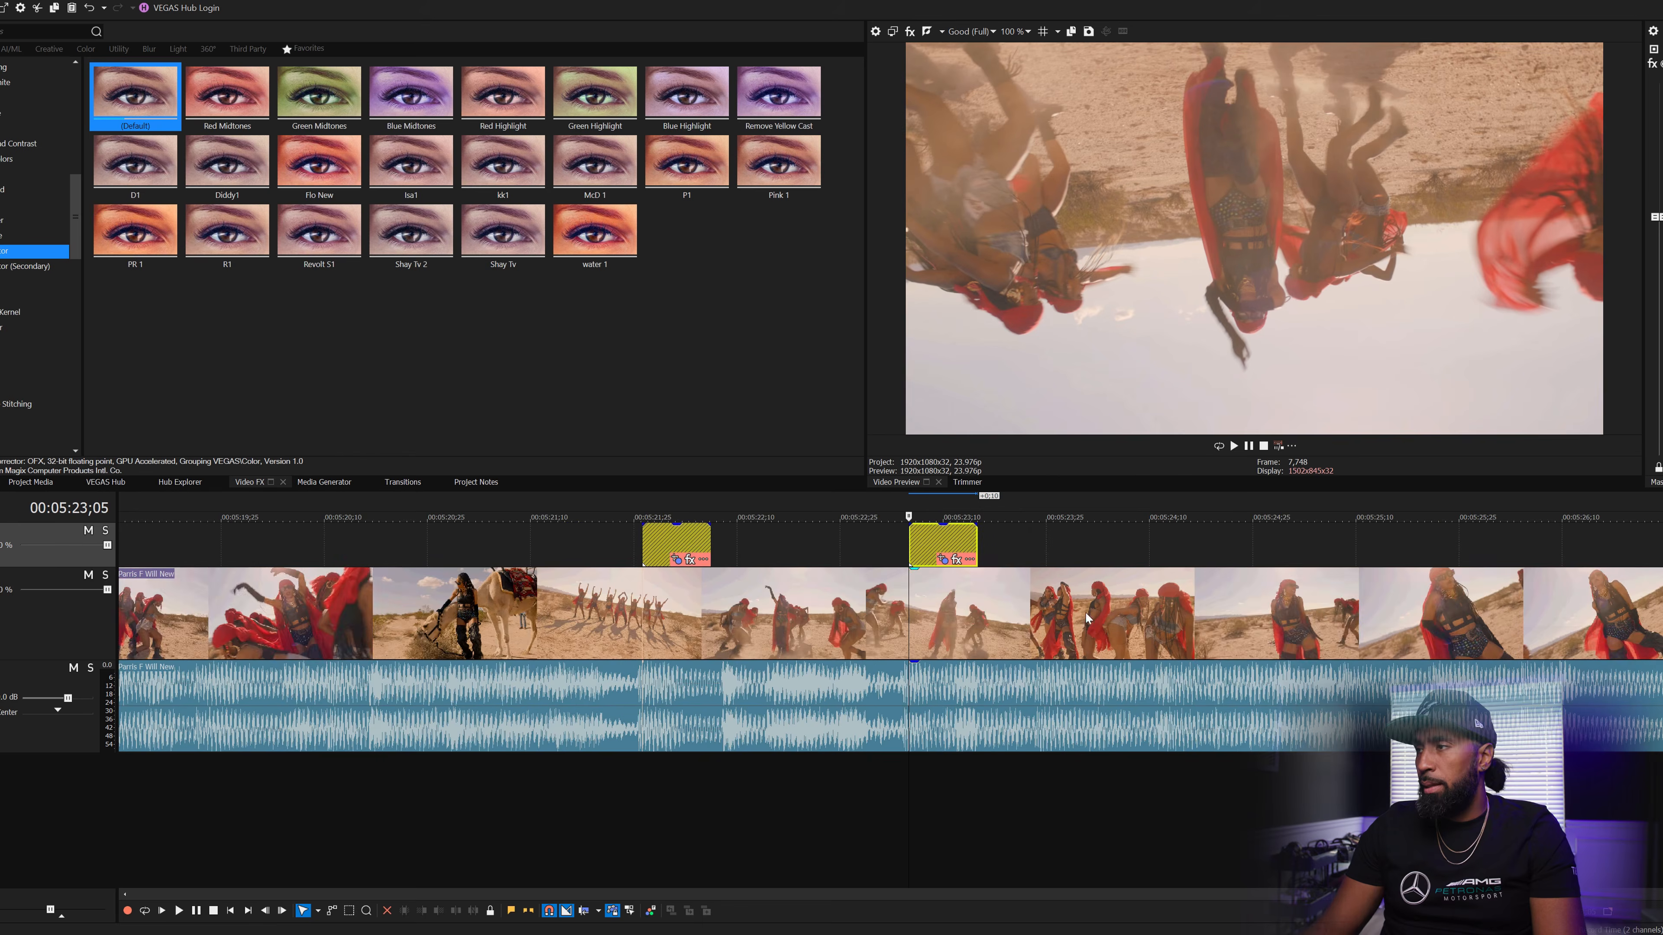
scroll(1258, 589, "down", 2)
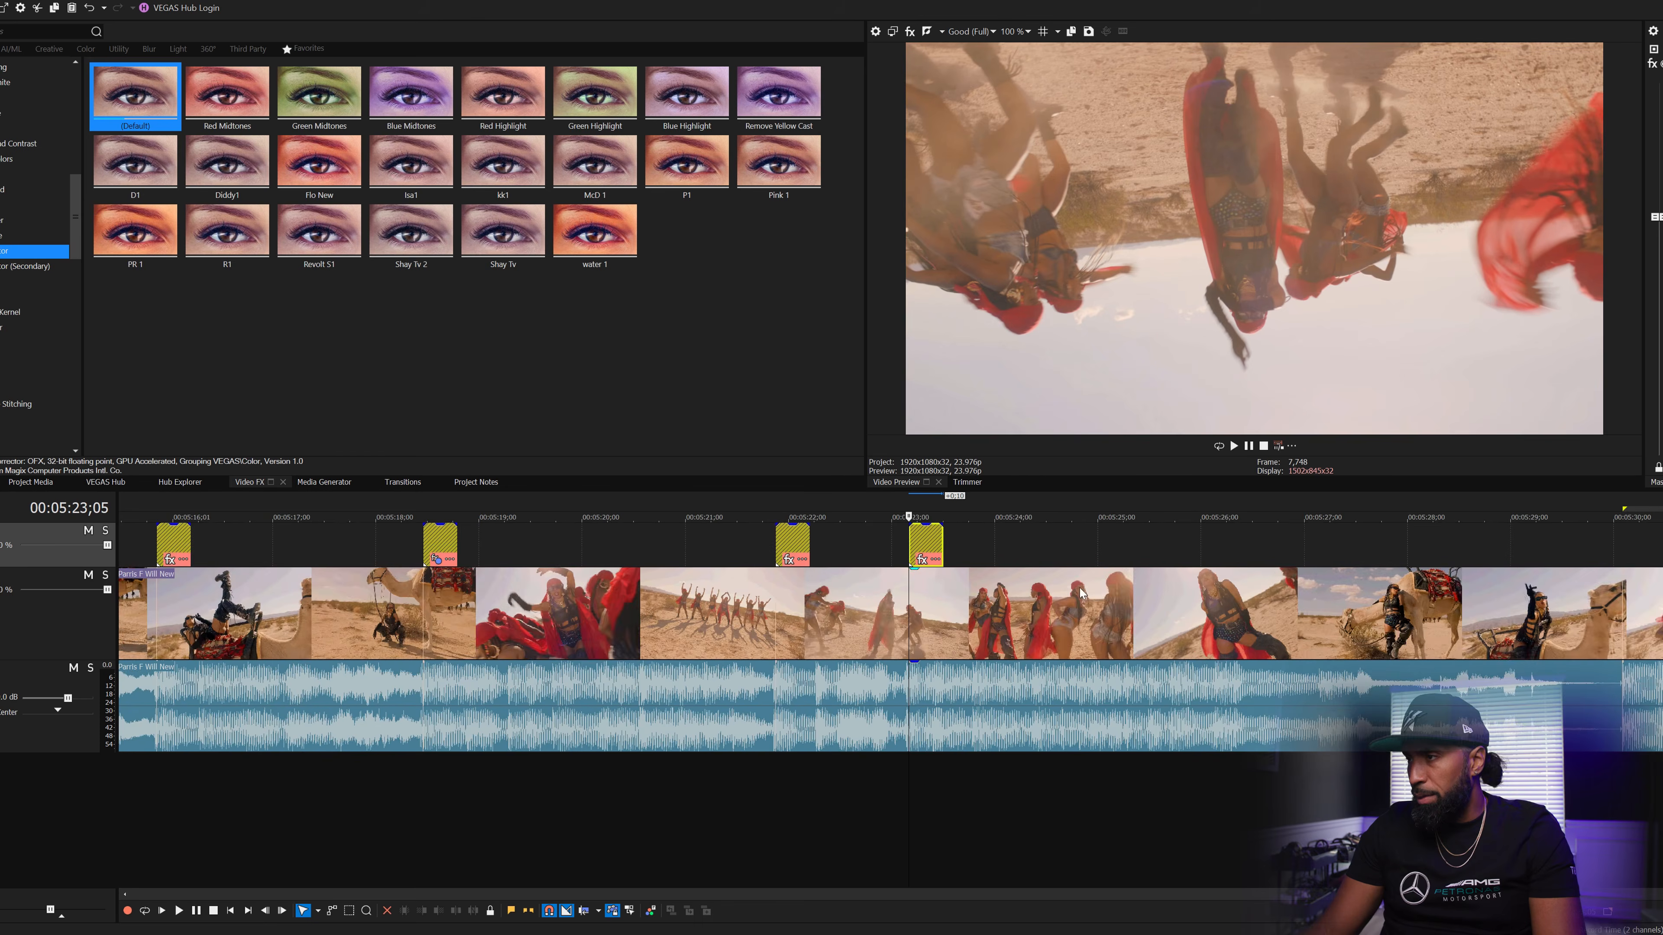
left_click(1129, 549)
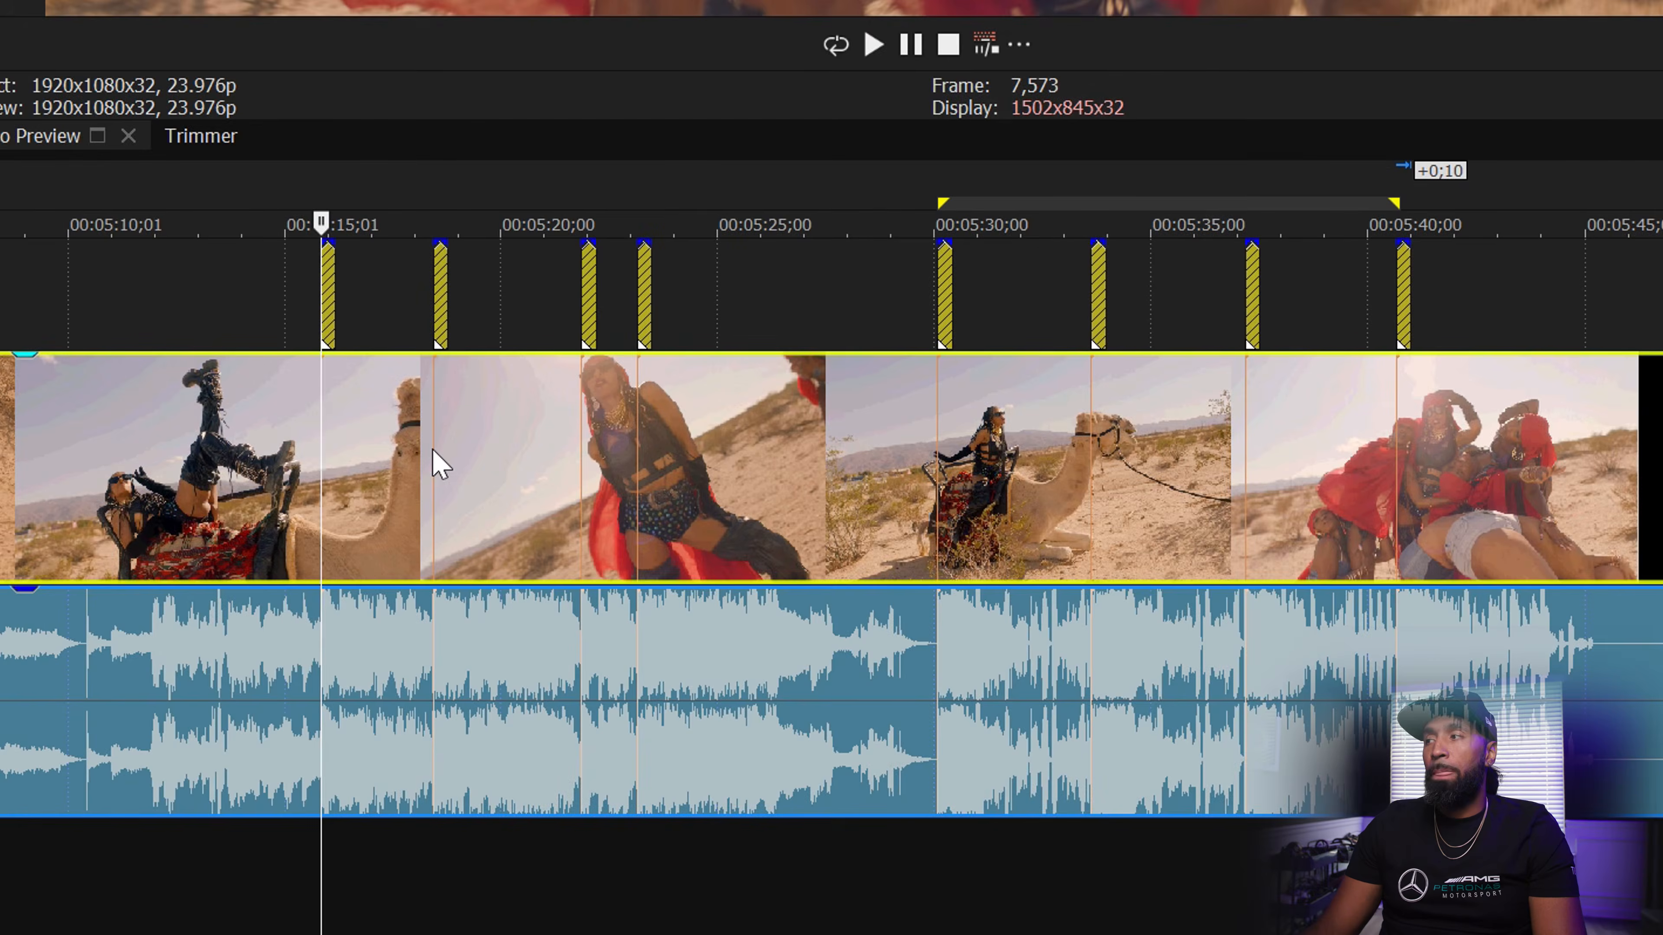
scroll(438, 464, "up", 2)
scroll(481, 466, "down", 1)
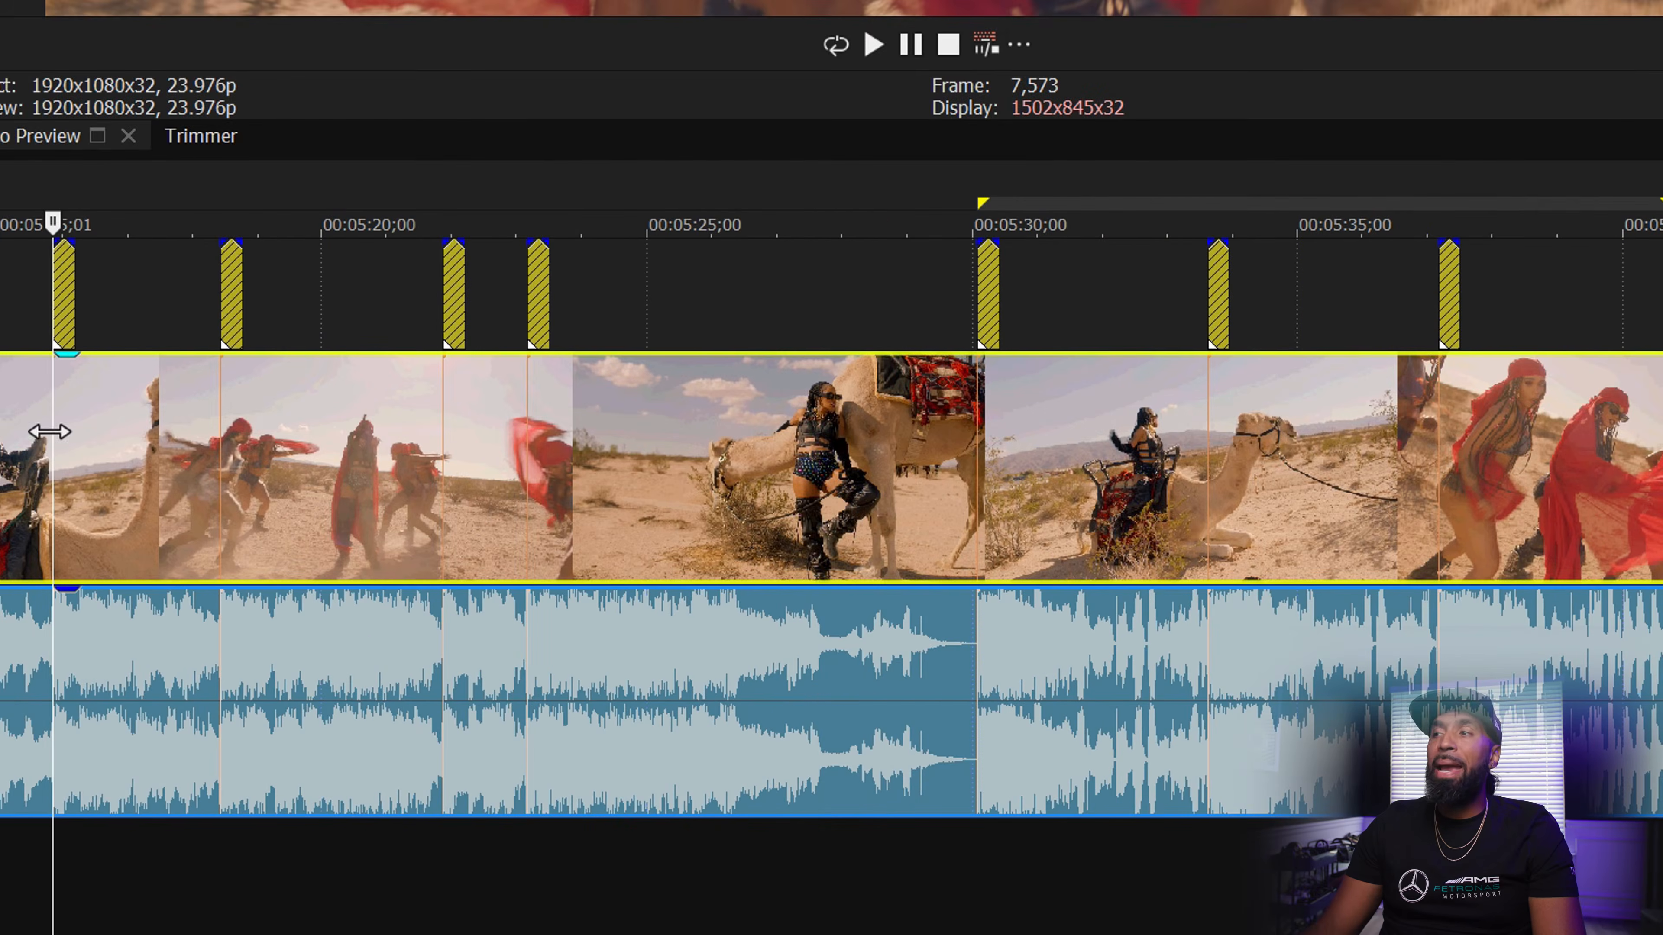
scroll(49, 442, "up", 5)
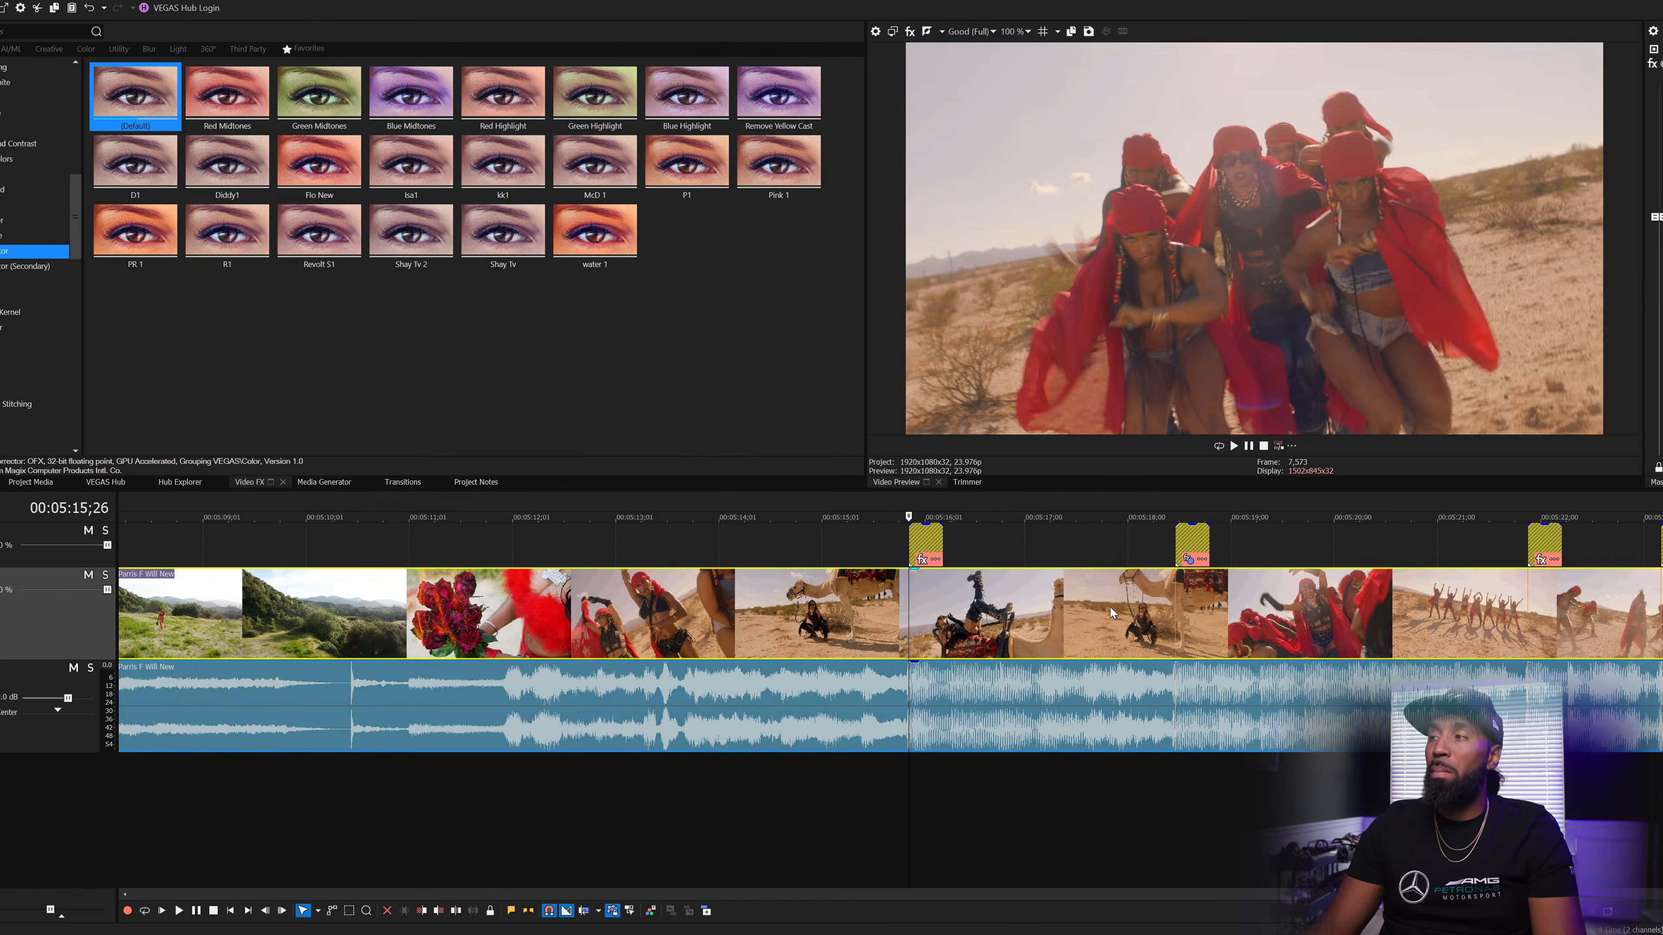
left_click(1176, 603)
scroll(1178, 602, "down", 3)
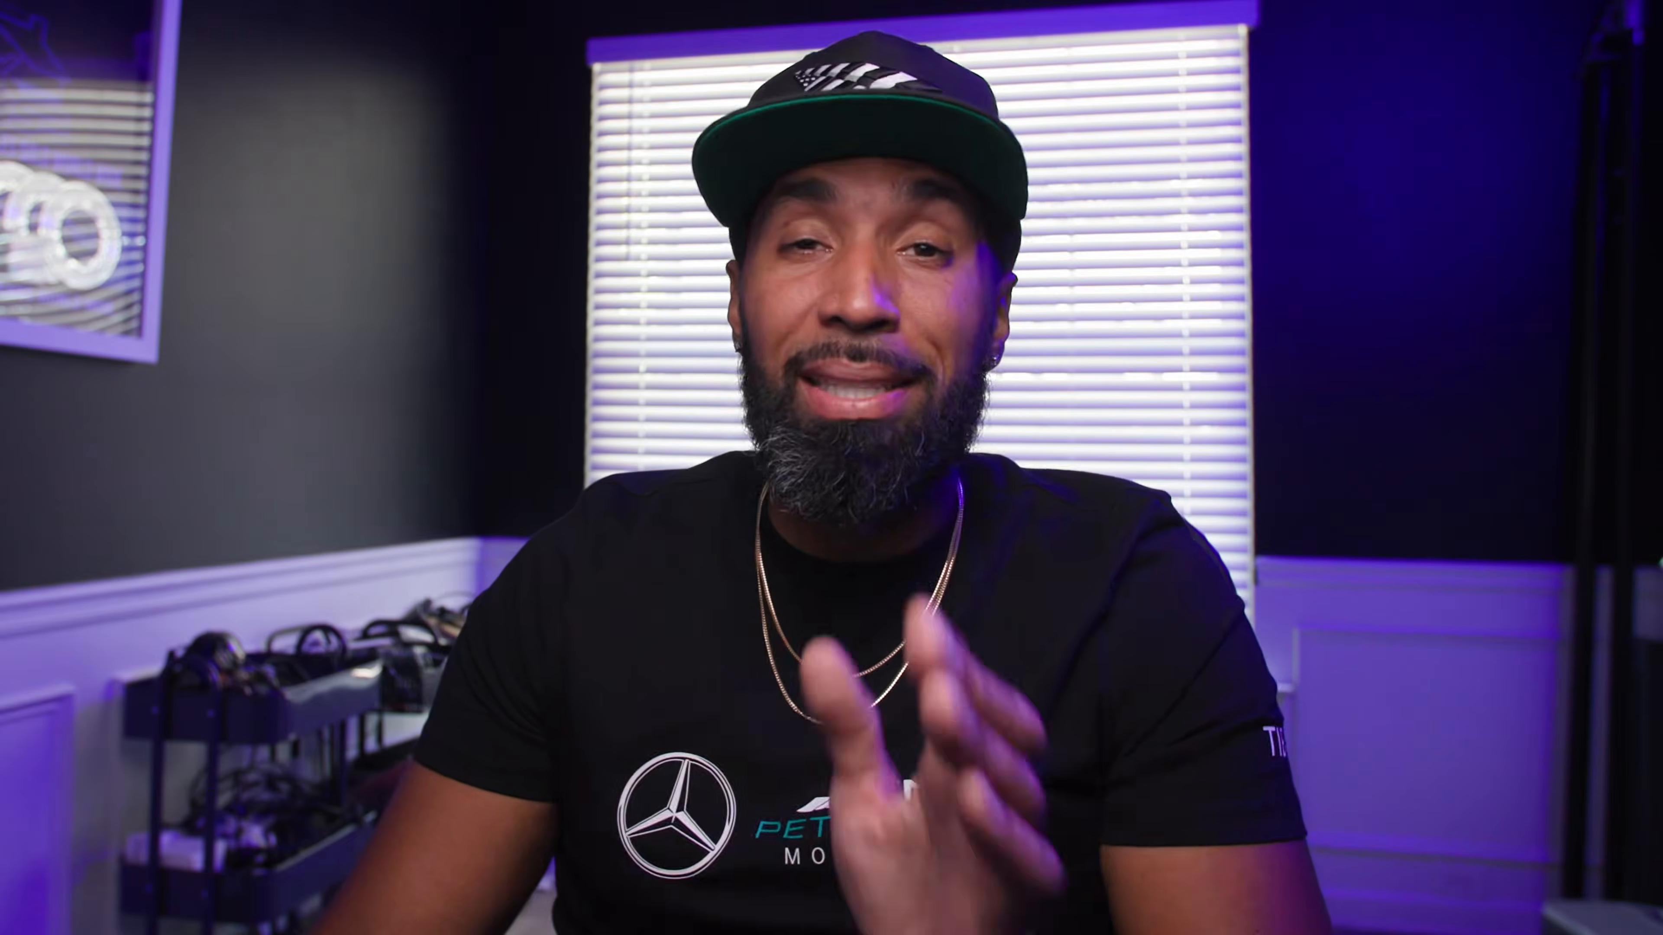